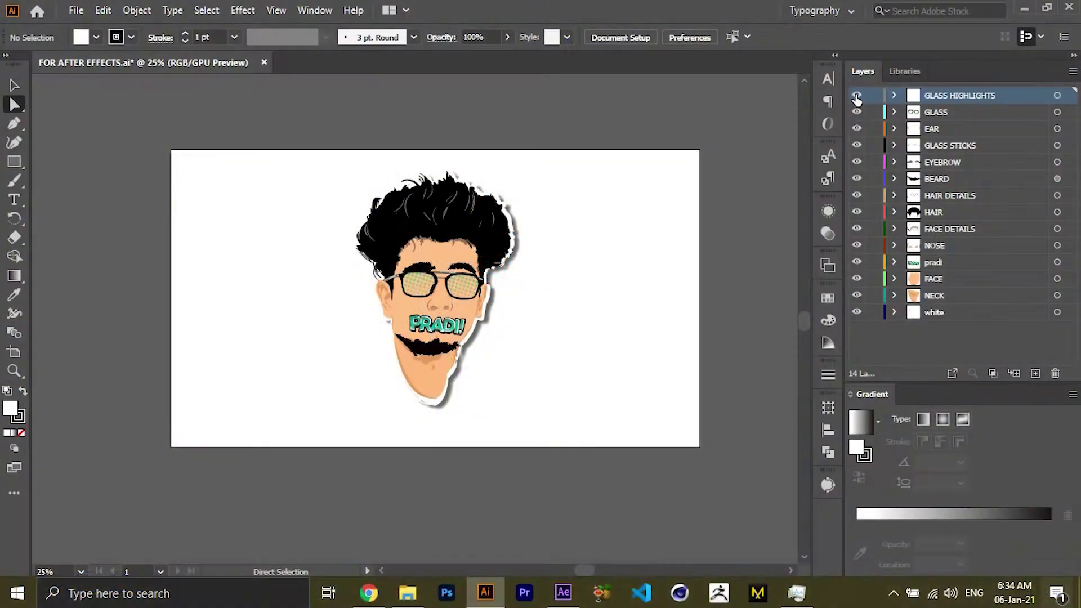
- Make the face layer 3D and push its Position Z back to -3500 at 0 s
click(857, 212)
click(857, 212)
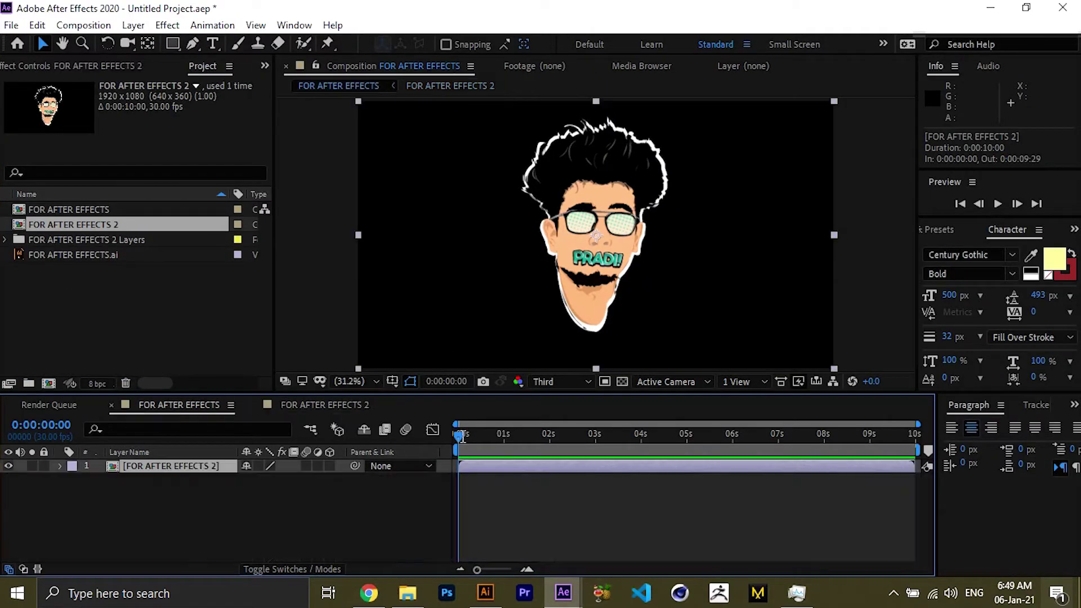
key(Return)
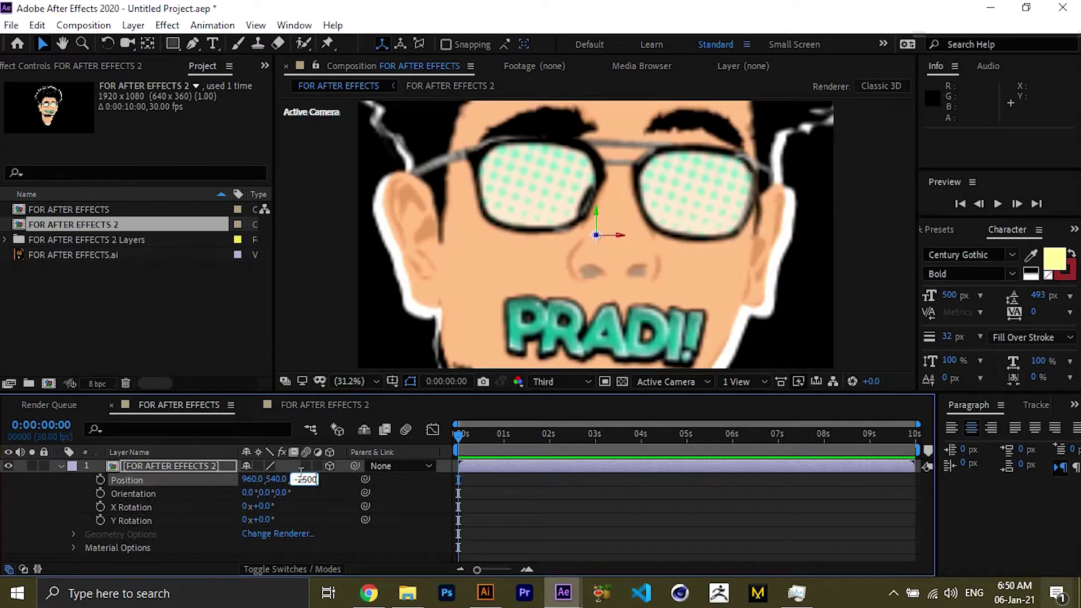
key(Return)
text(-3500)
key(Return)
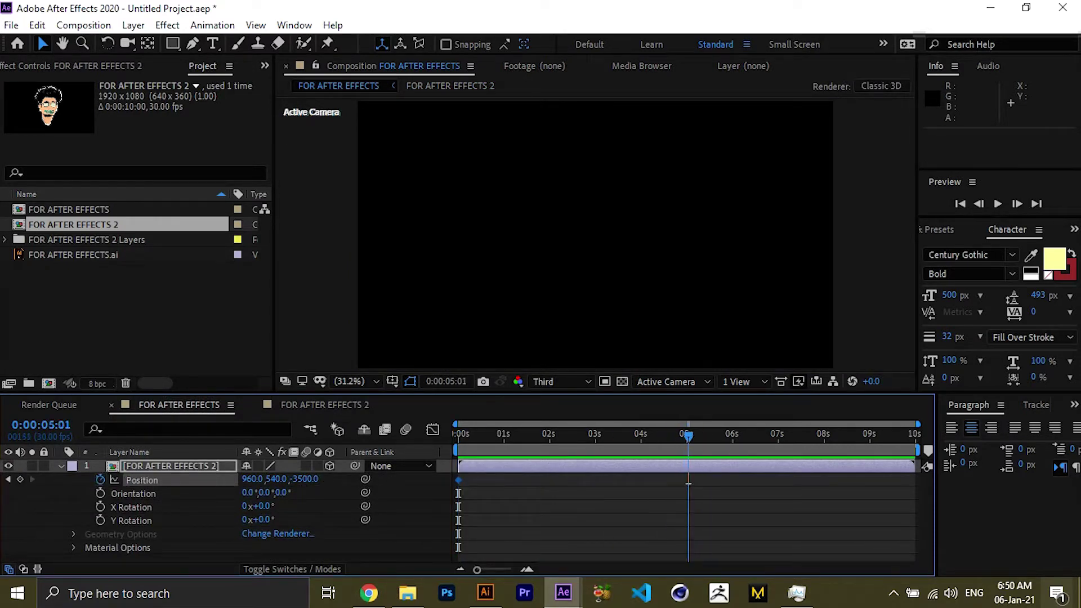
- Keyframe the face at full size (Z 0) at 5 seconds, then open the FOR AFTER EFFECTS 2 comp
key(ctrl+v)
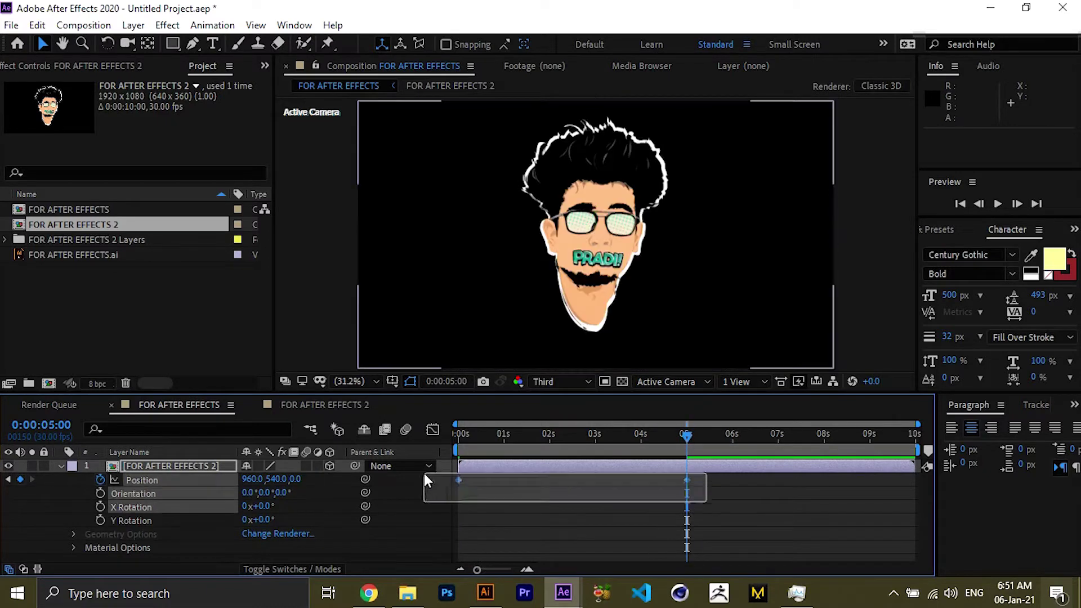
drag(686, 434, 434, 438)
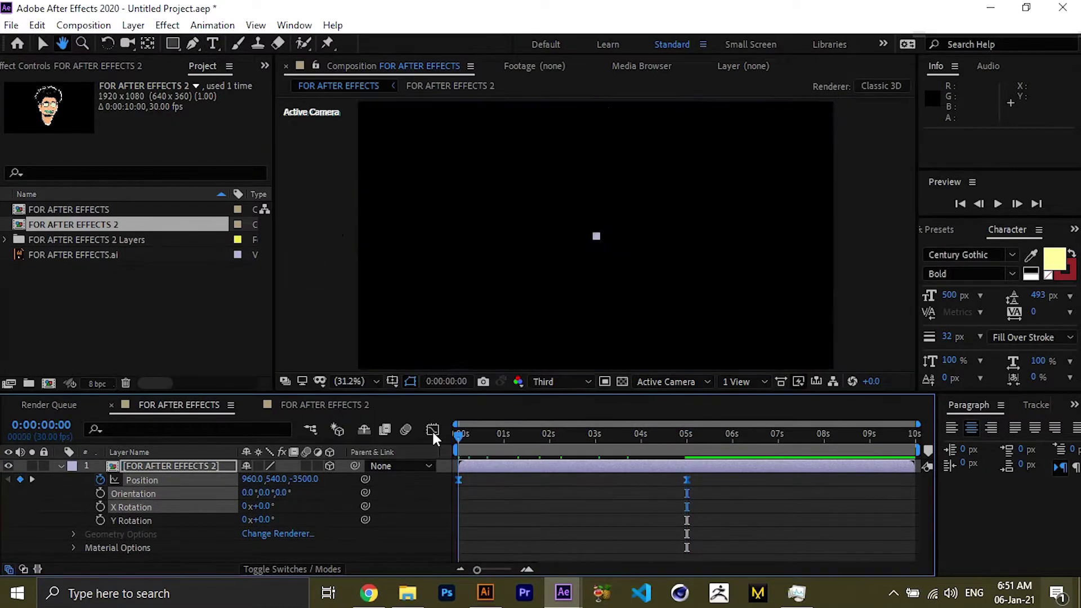
click(529, 434)
click(325, 405)
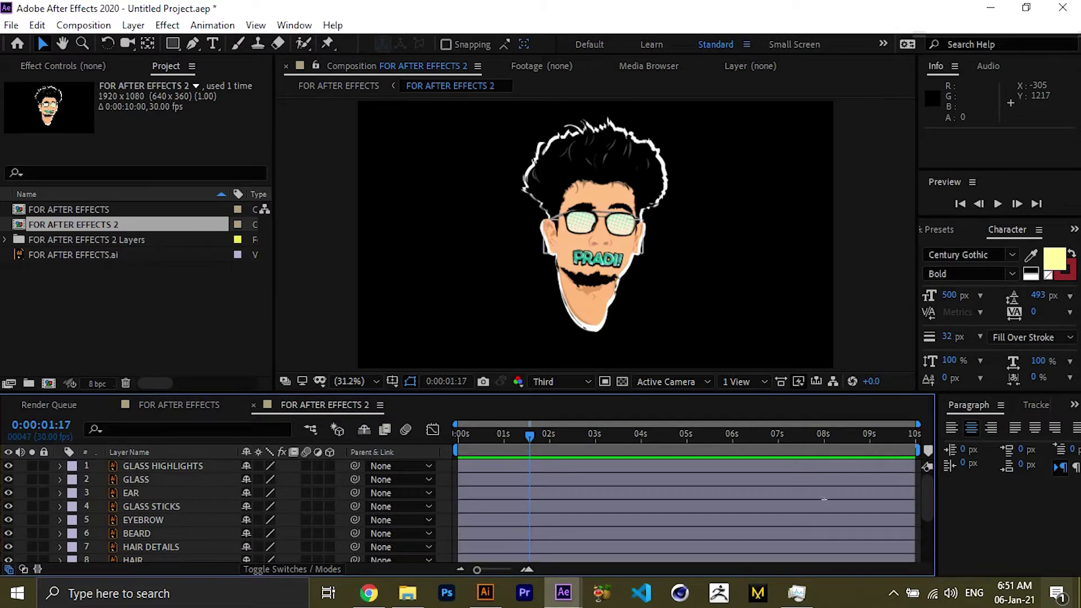
- Convert the white layer to shapes and add Trim Paths to its outline
scroll(811, 506, down, 3)
right_click(146, 555)
click(394, 425)
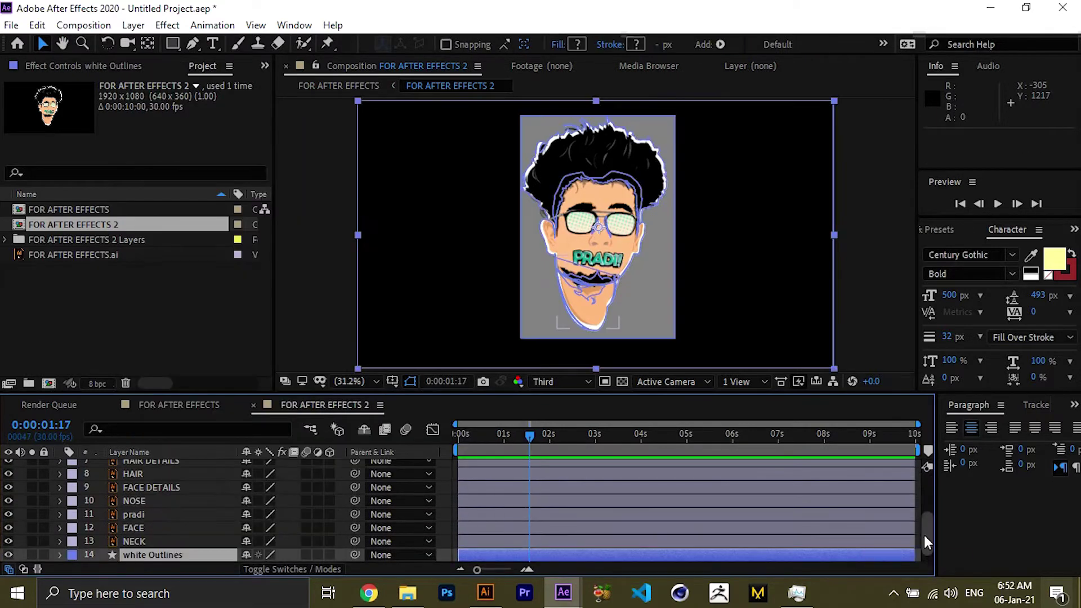
click(60, 554)
click(75, 542)
click(337, 529)
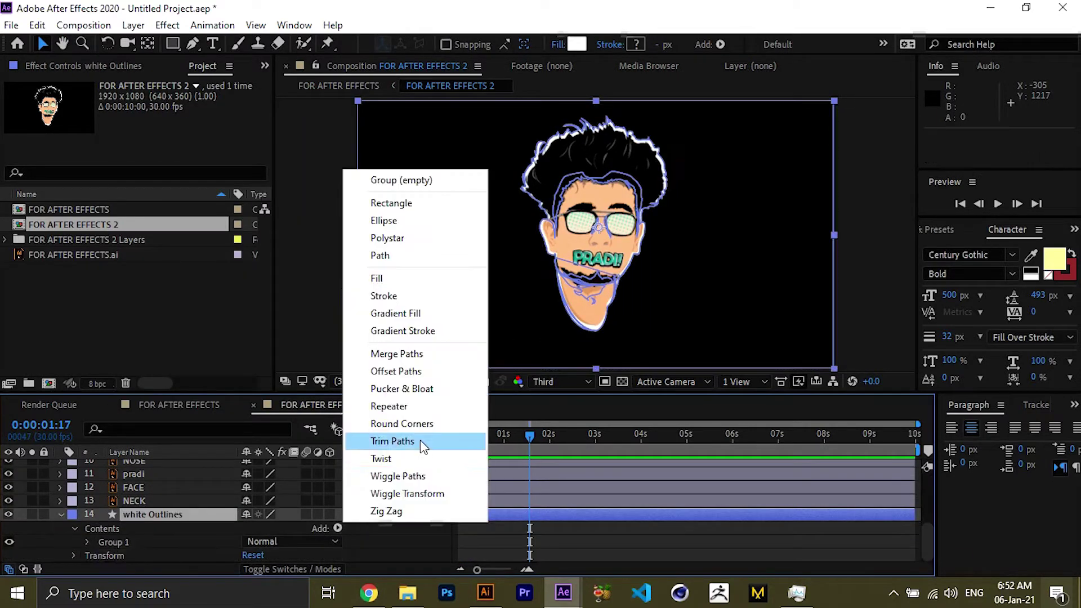
click(423, 443)
- Keyframe Trim Paths Start from 100% at 0 s to 0% at 5 s
click(86, 555)
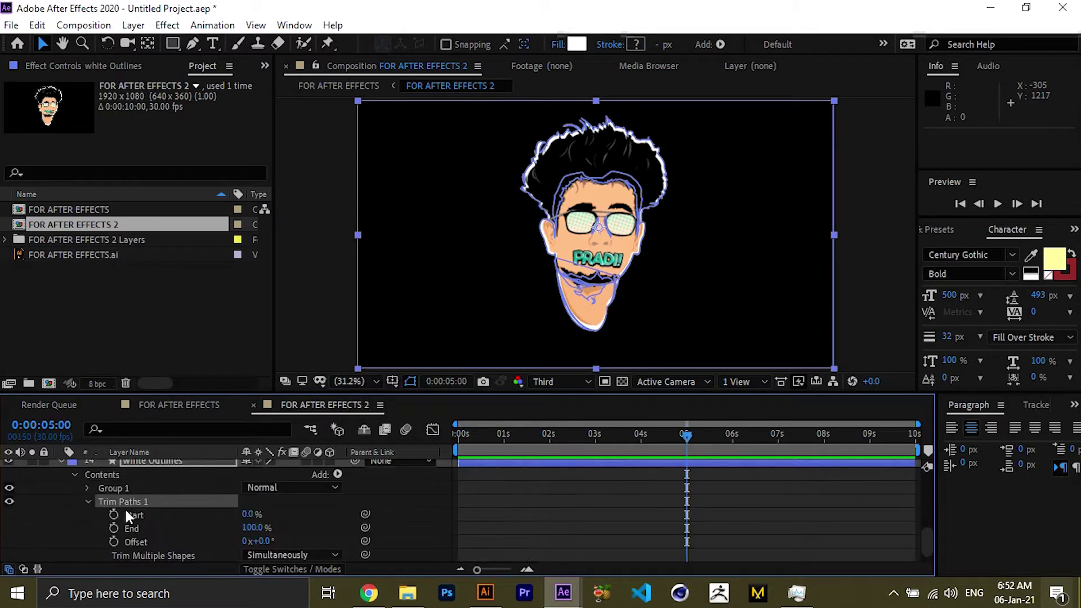
click(114, 514)
key(Home)
drag(247, 514, 740, 503)
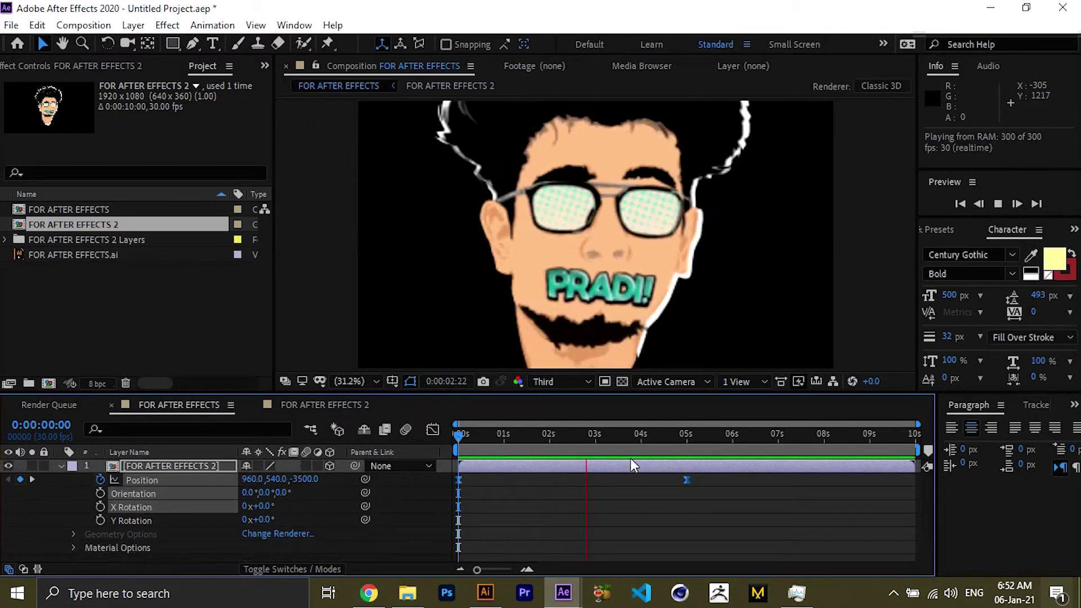
click(60, 479)
- Keyframe the GLASS layer's Opacity frame by frame, alternating 0% and 10% values
click(103, 494)
key(t)
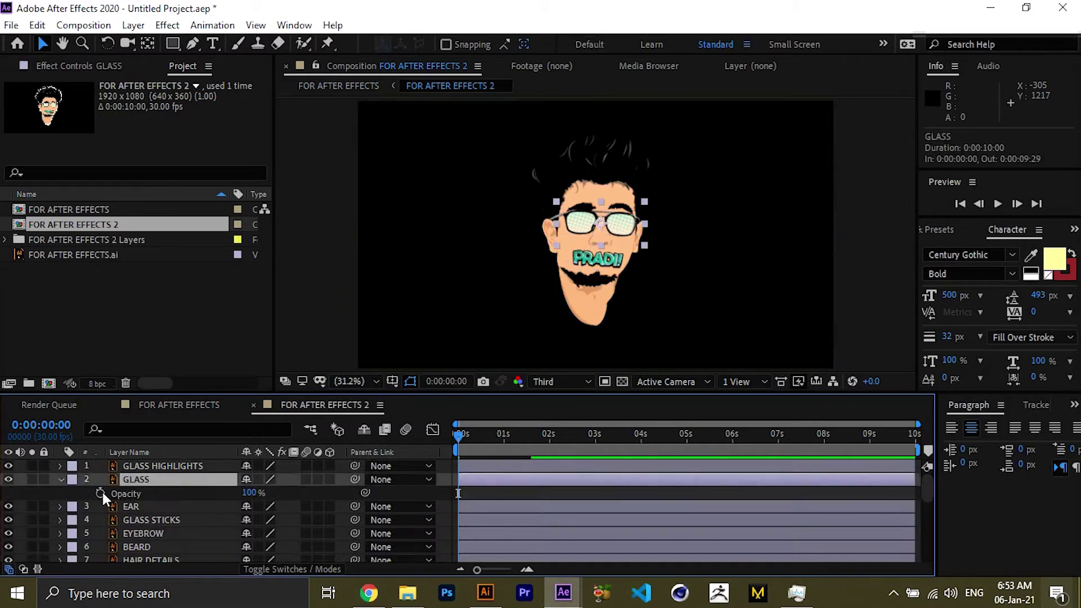
text(0)
click(100, 493)
key(Return)
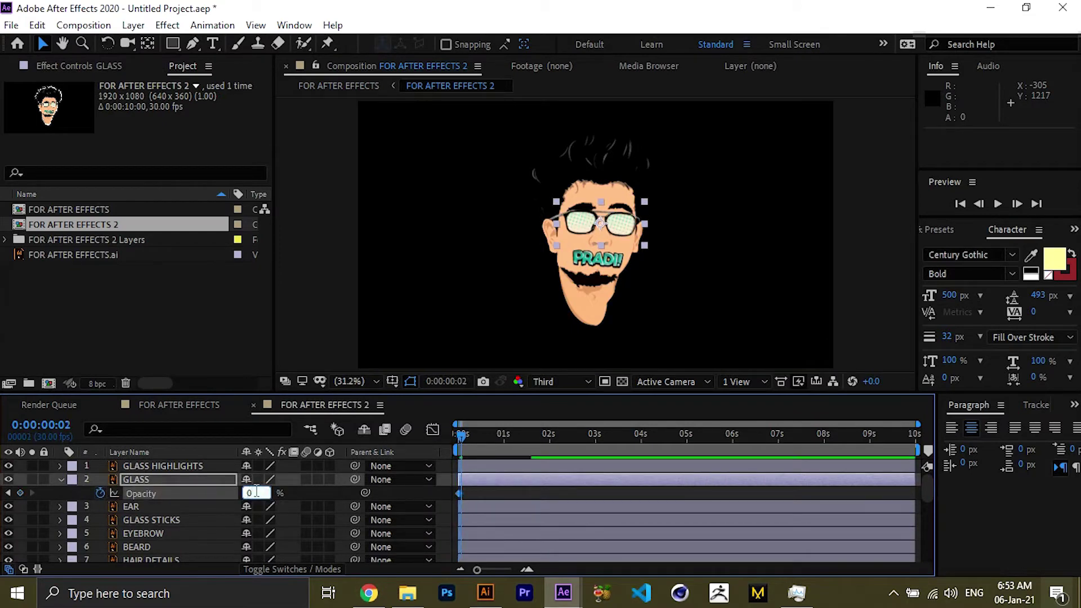
key(Page_Down)
key(Page_Down)
key(Page_Down)
click(250, 493)
text(0)
key(Return)
key(Page_Down)
click(249, 494)
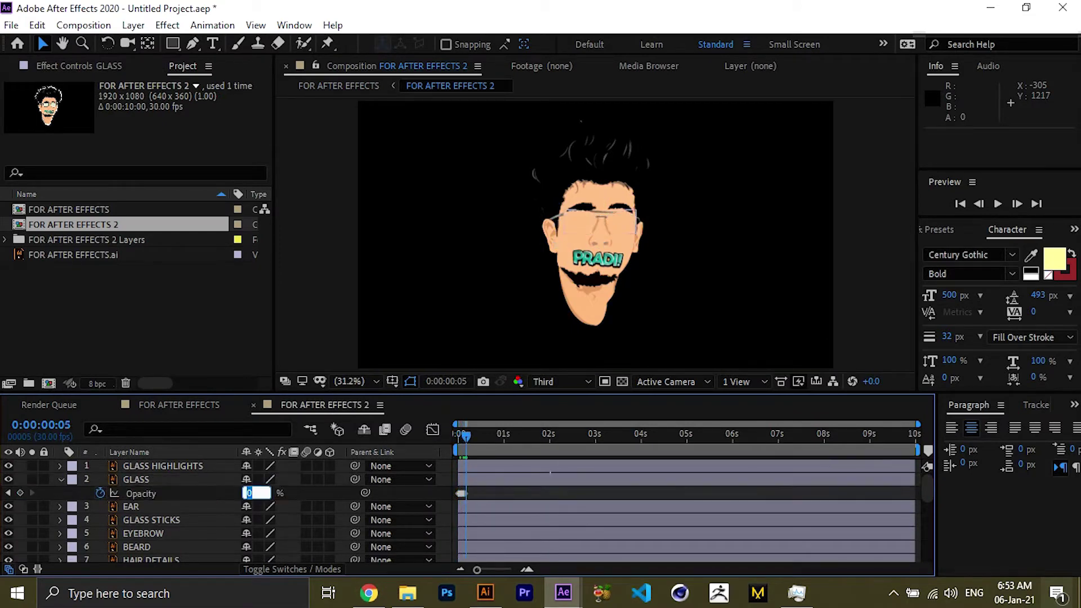
text(10)
key(Return)
key(Return)
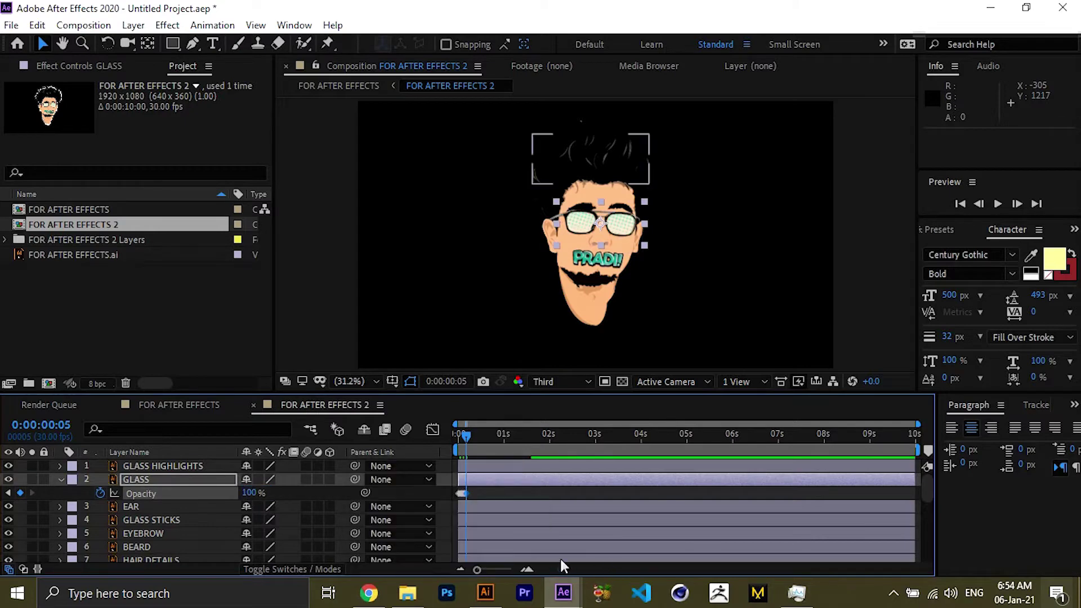
- Preview the flicker, then shift all the glasses' opacity keyframes to about 3 seconds
drag(477, 569, 510, 570)
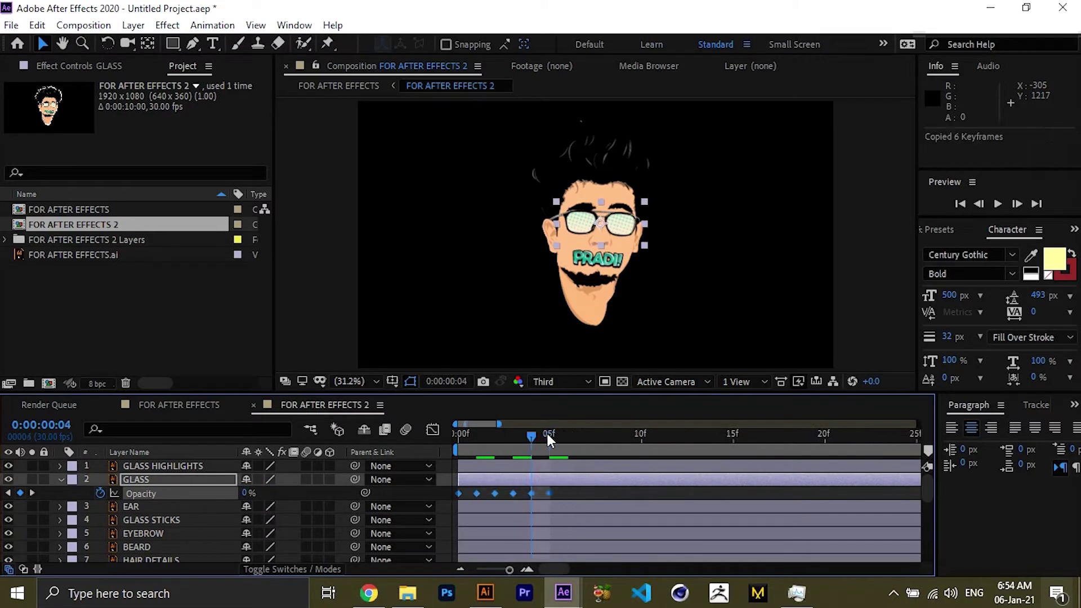
key(space)
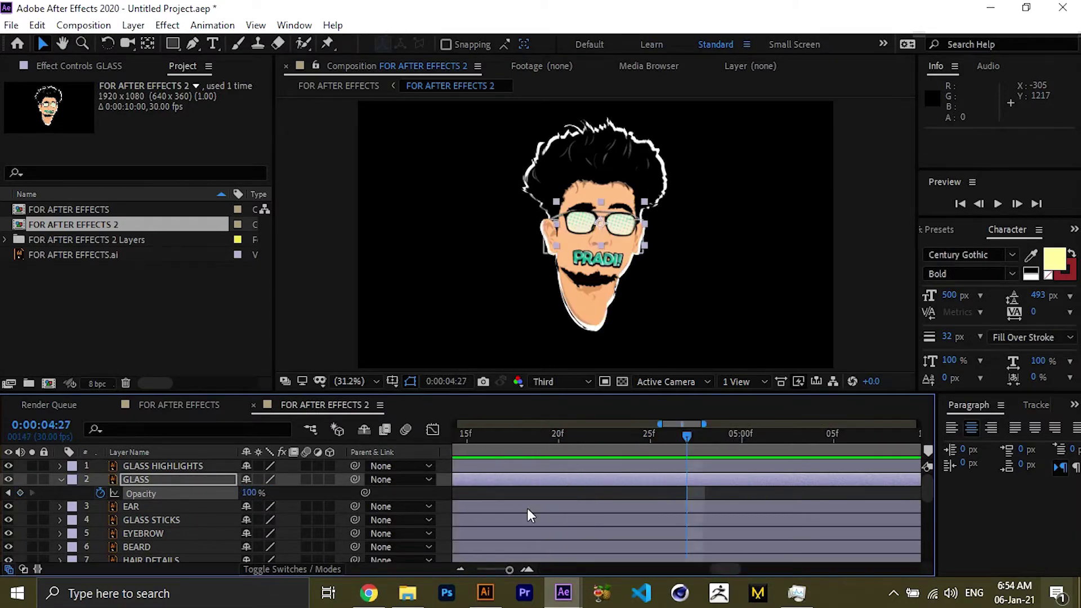
click(460, 570)
key(Home)
key(space)
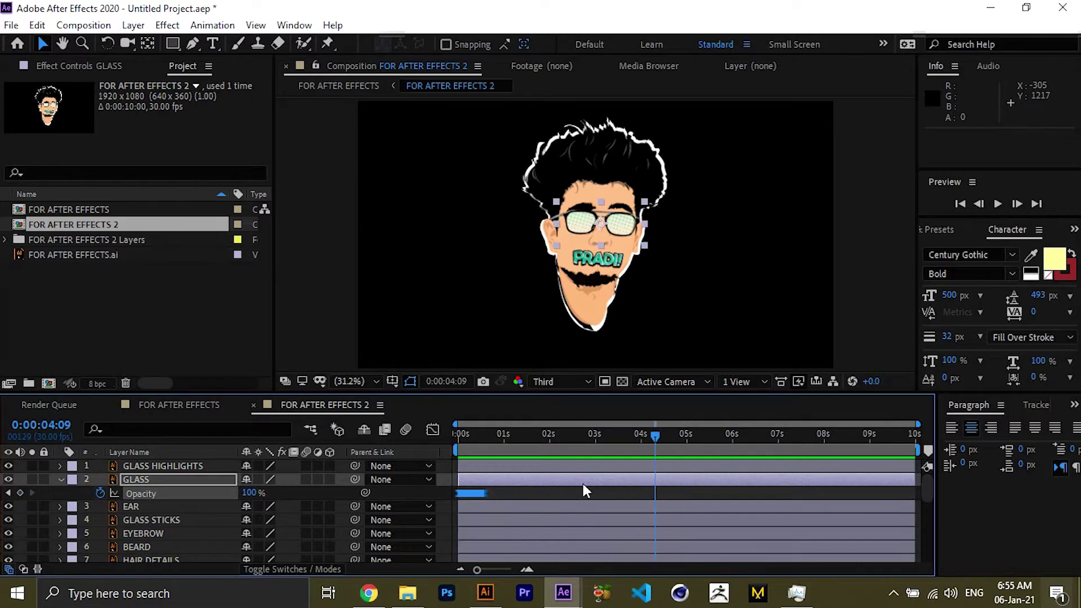
drag(477, 570, 496, 570)
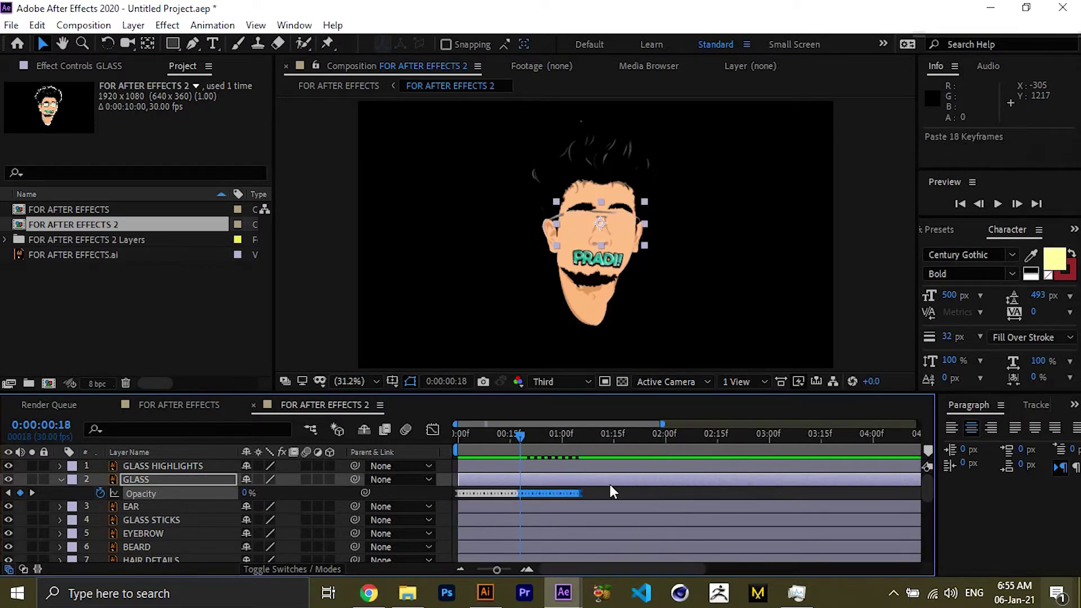
drag(612, 488, 457, 509)
drag(496, 570, 488, 570)
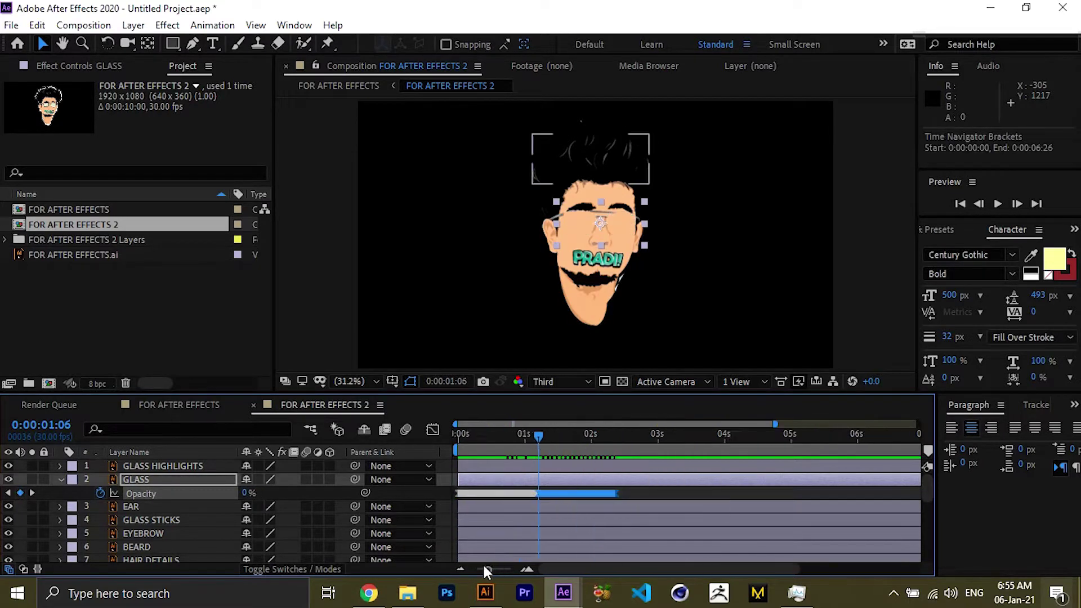
drag(577, 495, 666, 504)
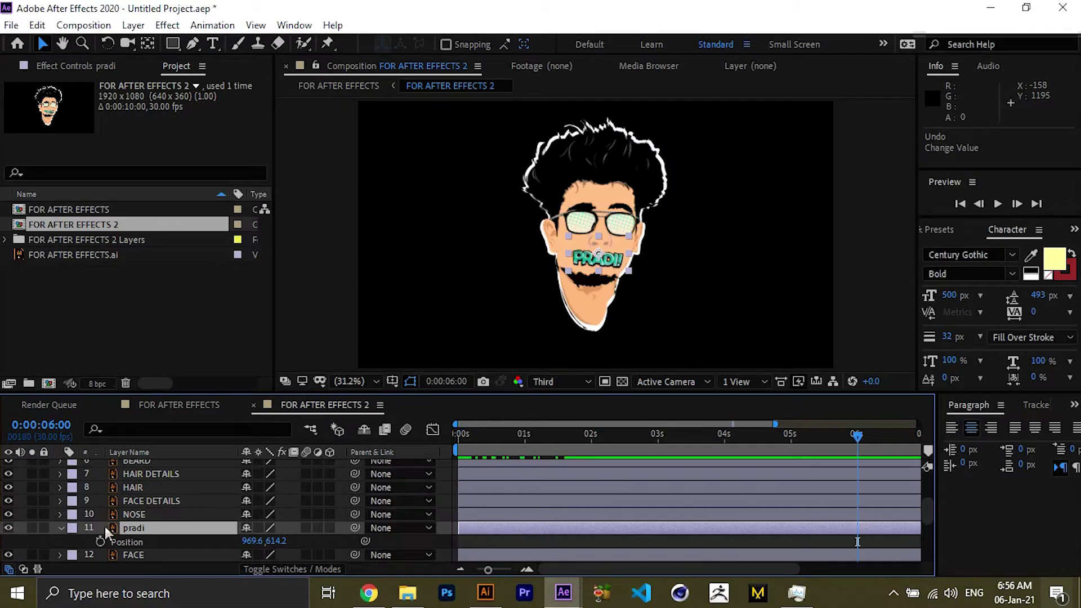
- Keyframe the PRADI text Position so it slides in from the left, settling at 5 s, and preview
click(100, 542)
drag(836, 435, 687, 434)
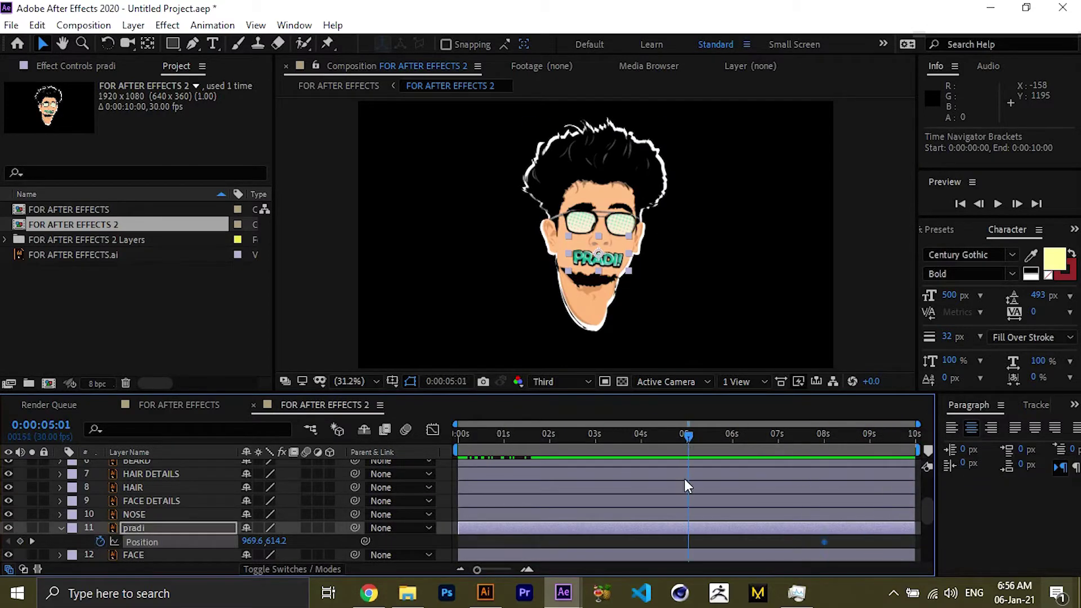
drag(293, 541, 266, 541)
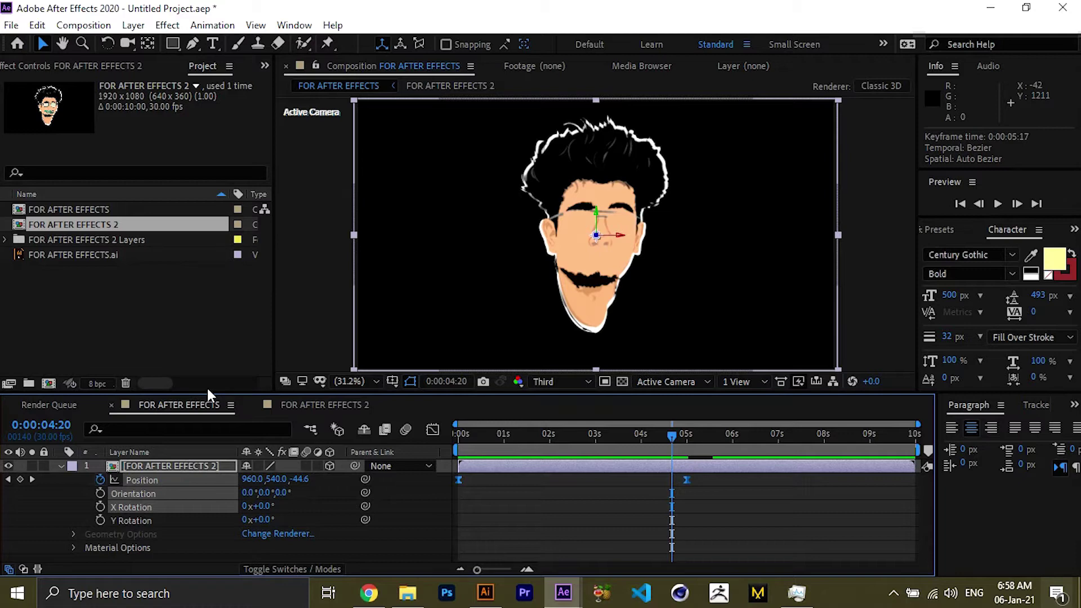
key(space)
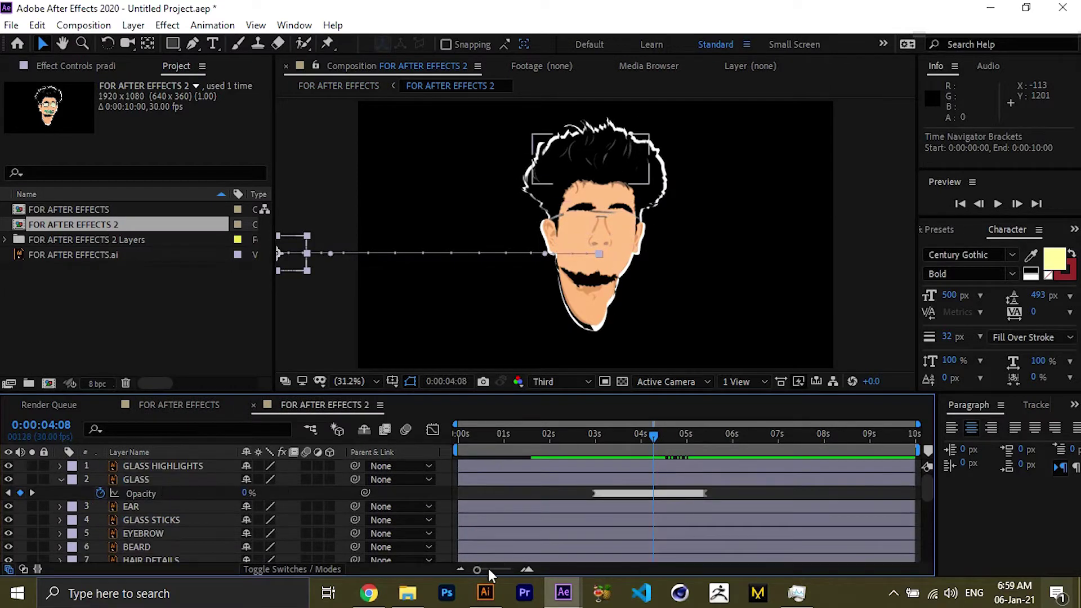
drag(476, 569, 501, 569)
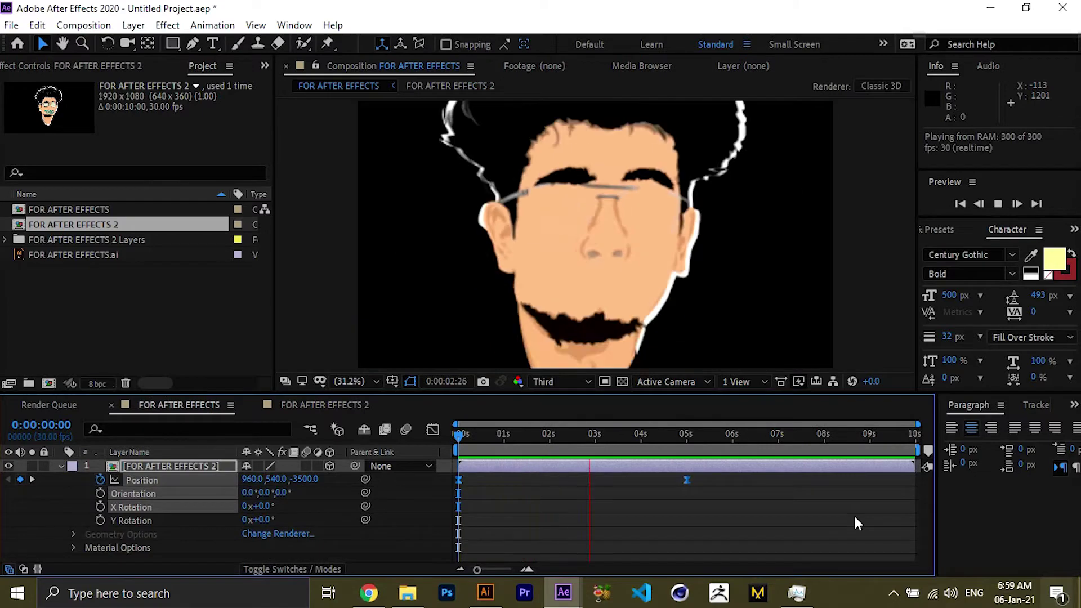
key(space)
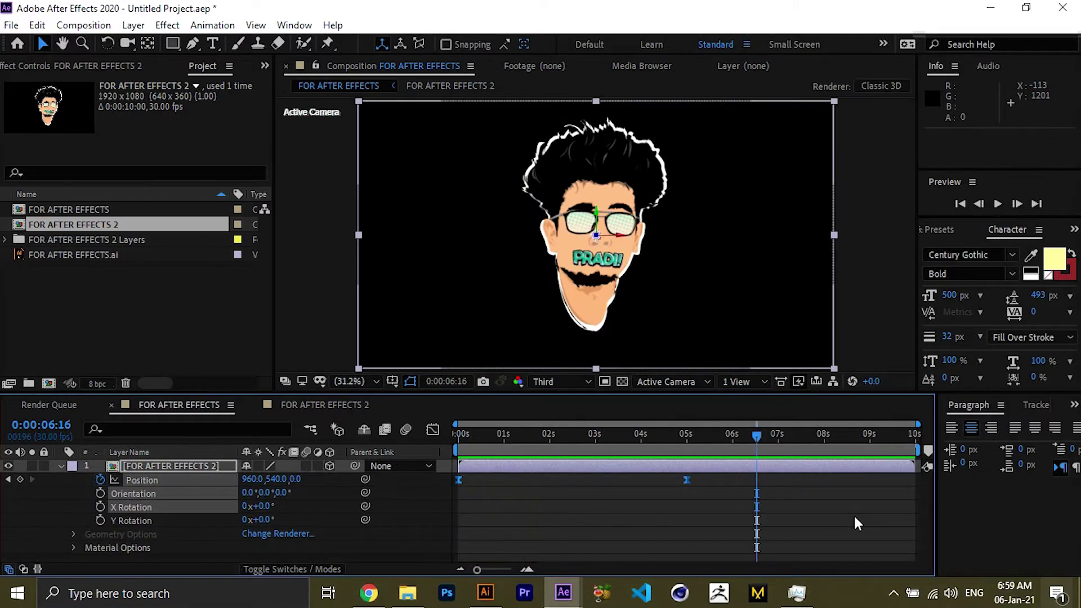
- Convert the HAIR DETAILS layer to shapes and add Trim Paths to its outline
click(325, 405)
right_click(135, 547)
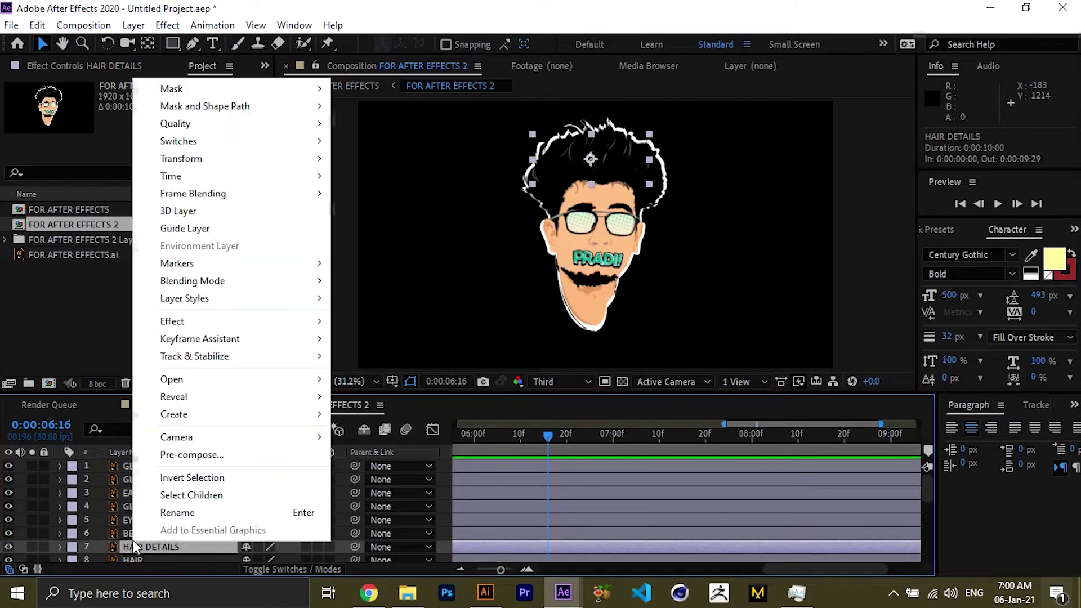
click(388, 478)
scroll(169, 507, down, 2)
click(60, 508)
click(337, 523)
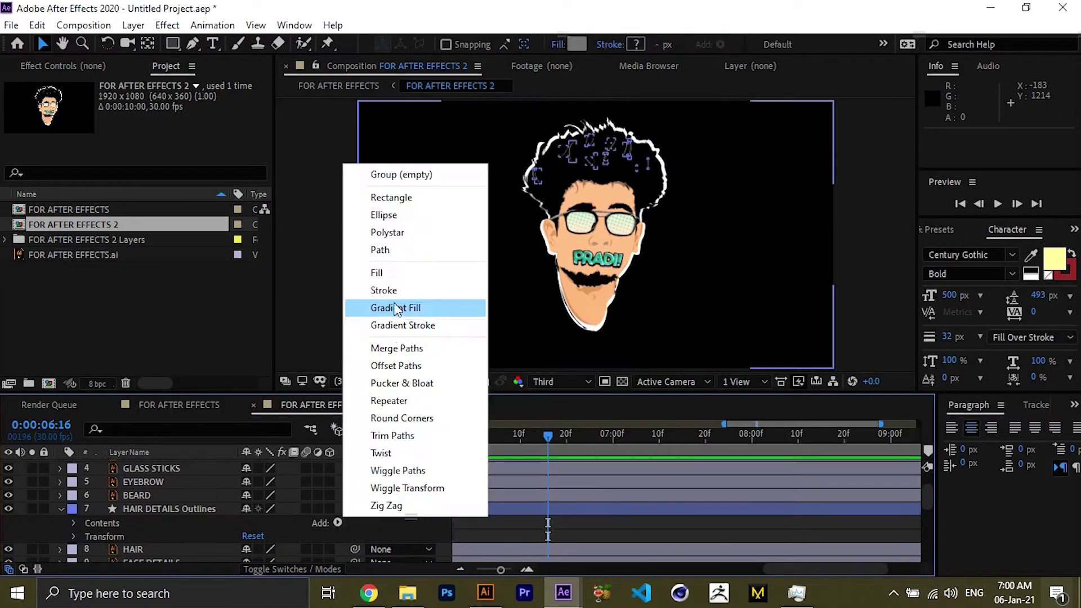
click(392, 435)
scroll(931, 501, down, 3)
click(89, 502)
- Keyframe the hair detail Trim Paths Start at 5 seconds so the strokes draw on
key(;)
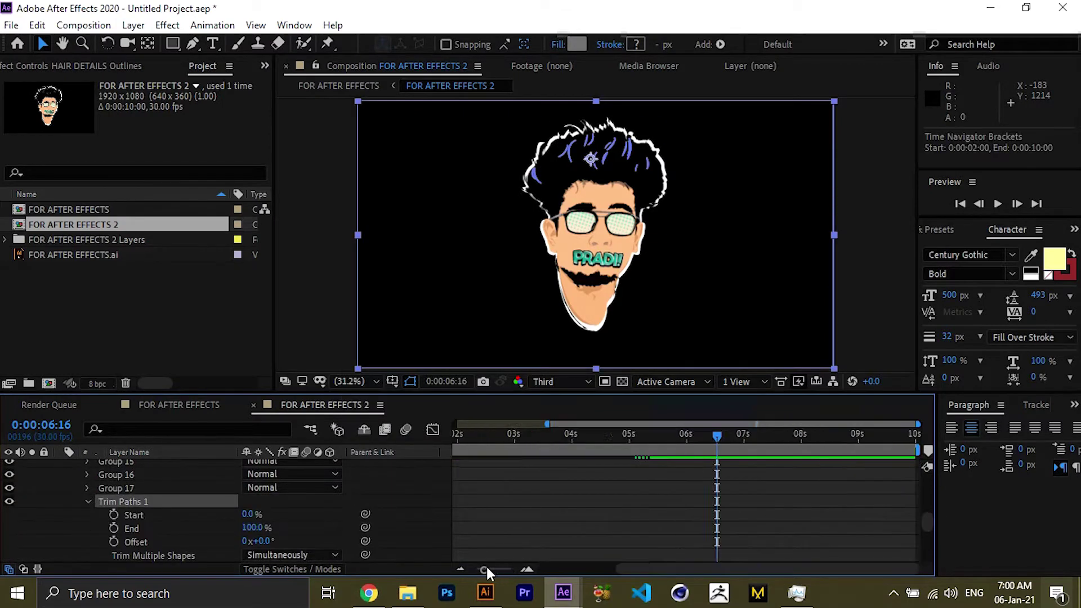
key(Home)
drag(466, 443, 686, 498)
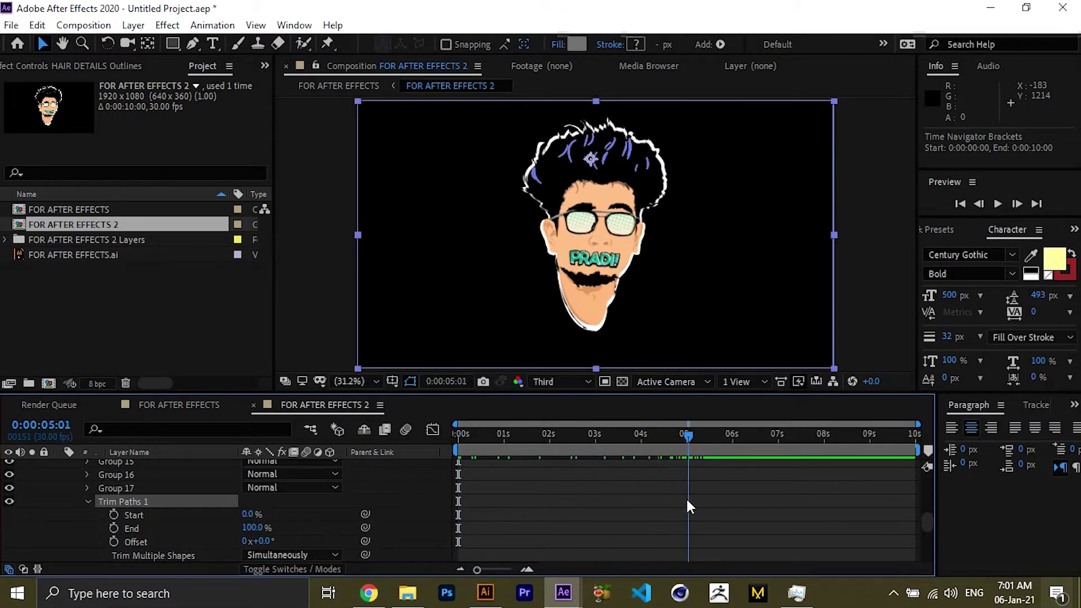
click(114, 514)
key(Home)
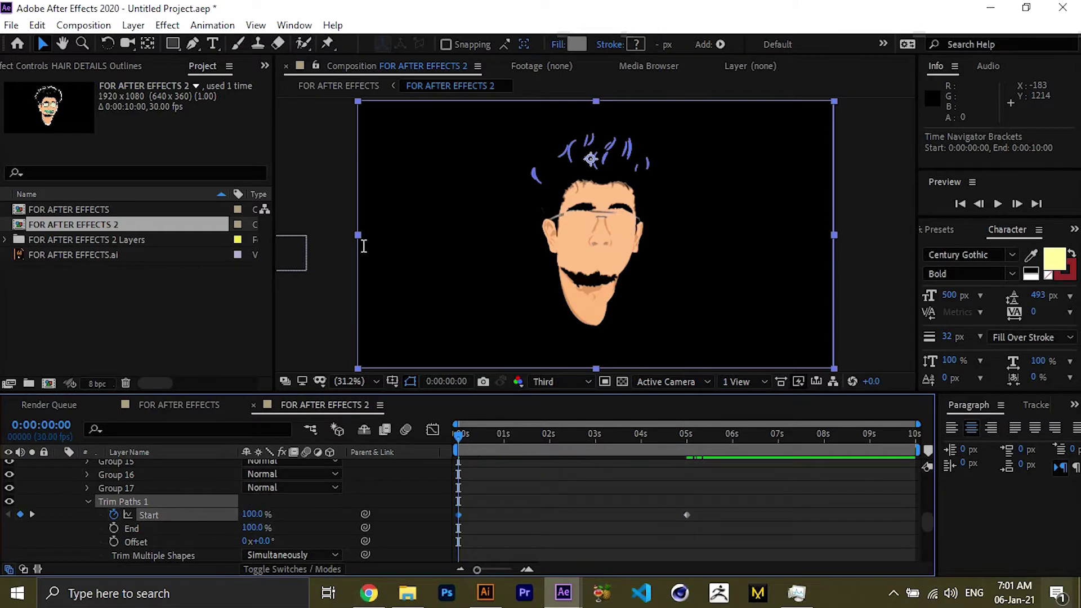
- Save the project as logo.aep
key(ctrl+s)
text(logo)
key(Return)
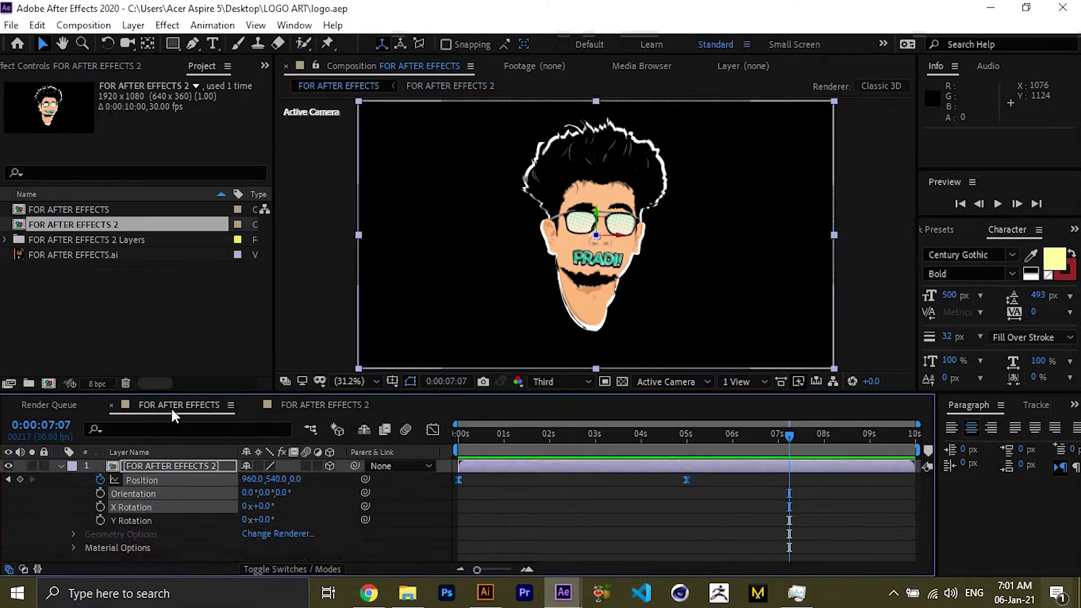
- In Illustrator, hide the face and export the background via Save for Web into LOGO ART
key(alt+Tab)
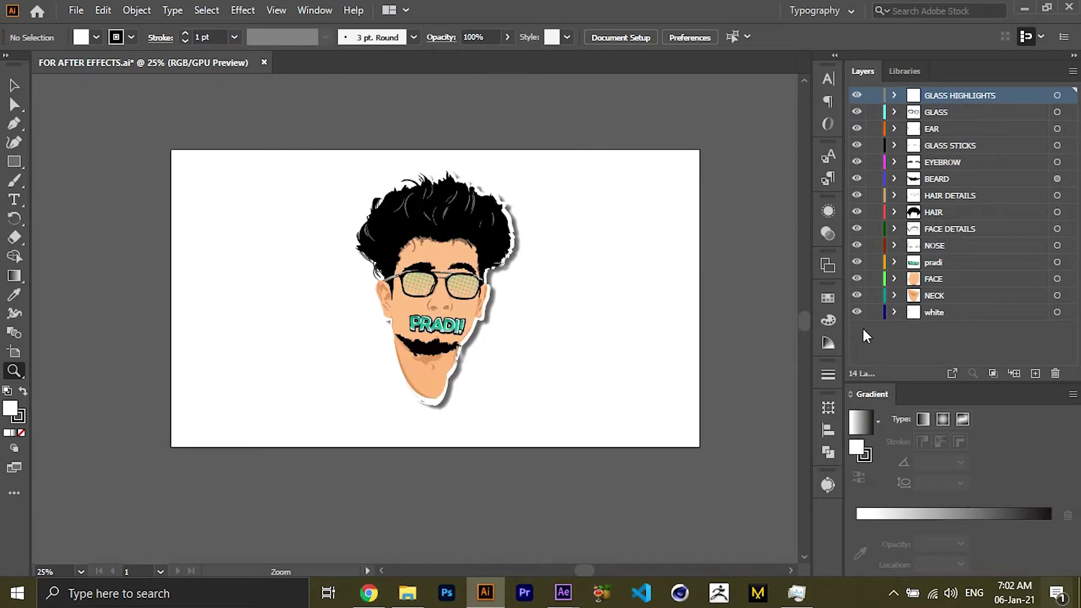
key(ctrl+z)
key(ctrl+z)
key(ctrl+z)
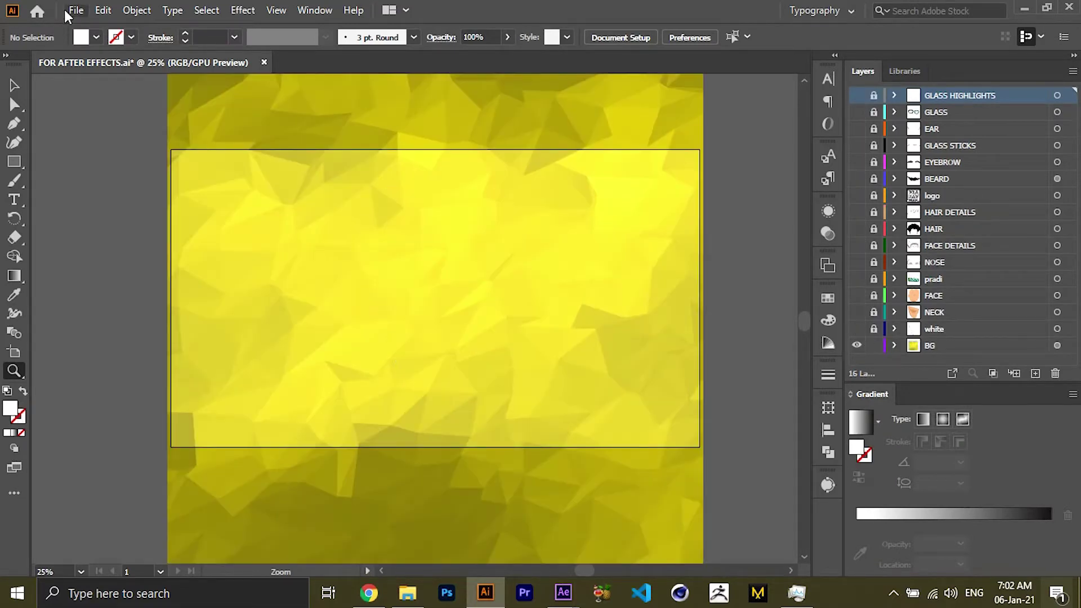
key(ctrl+alt+shift+s)
key(Return)
click(91, 221)
- Name the exported background image BG and finish the export
text(BG)
key(Return)
key(alt+Tab)
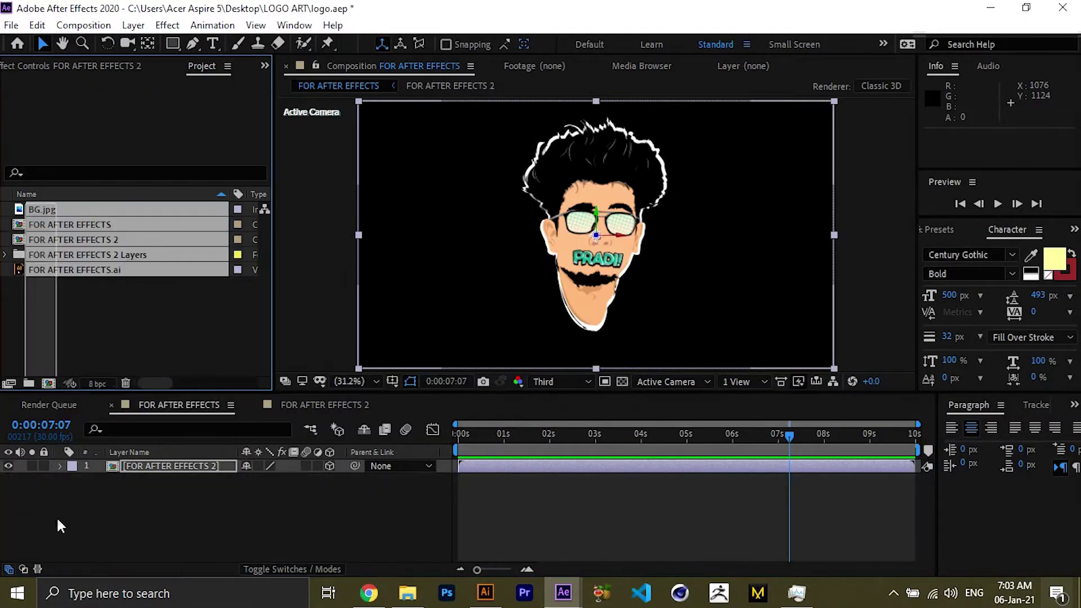
- Place BG.jpg beneath the face in the FOR AFTER EFFECTS comp and preview it
drag(85, 209, 57, 516)
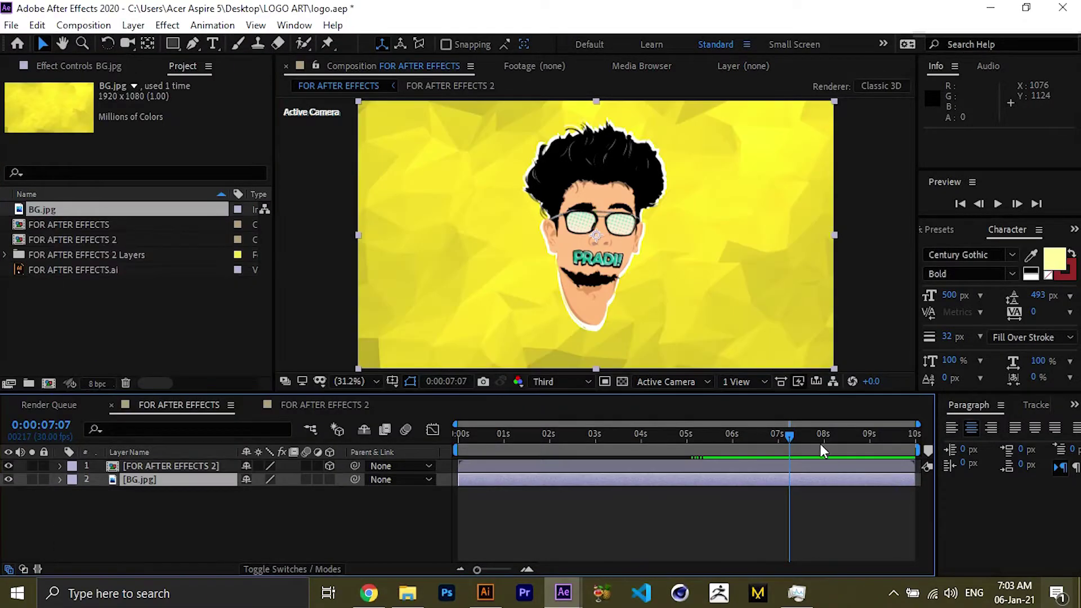
key(alt+Tab)
key(alt+Tab)
key(space)
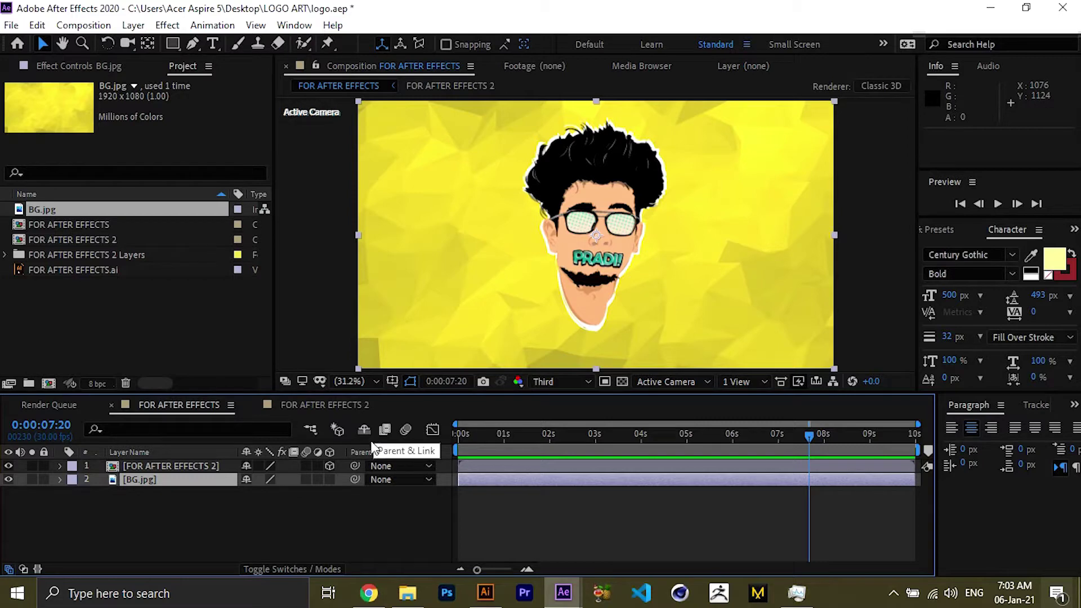
drag(636, 433, 596, 441)
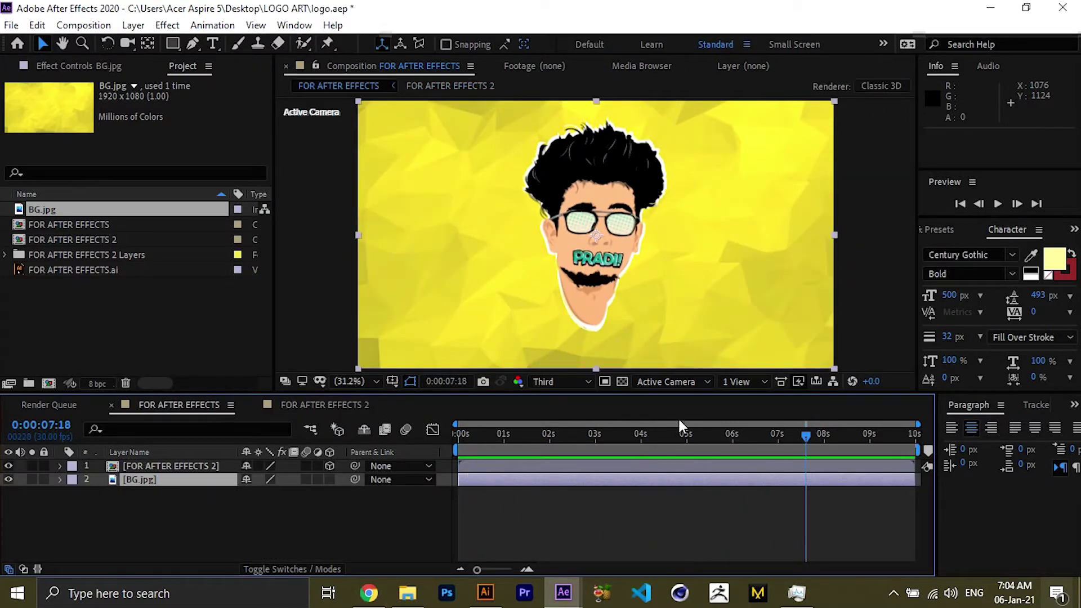
key(ctrl+5)
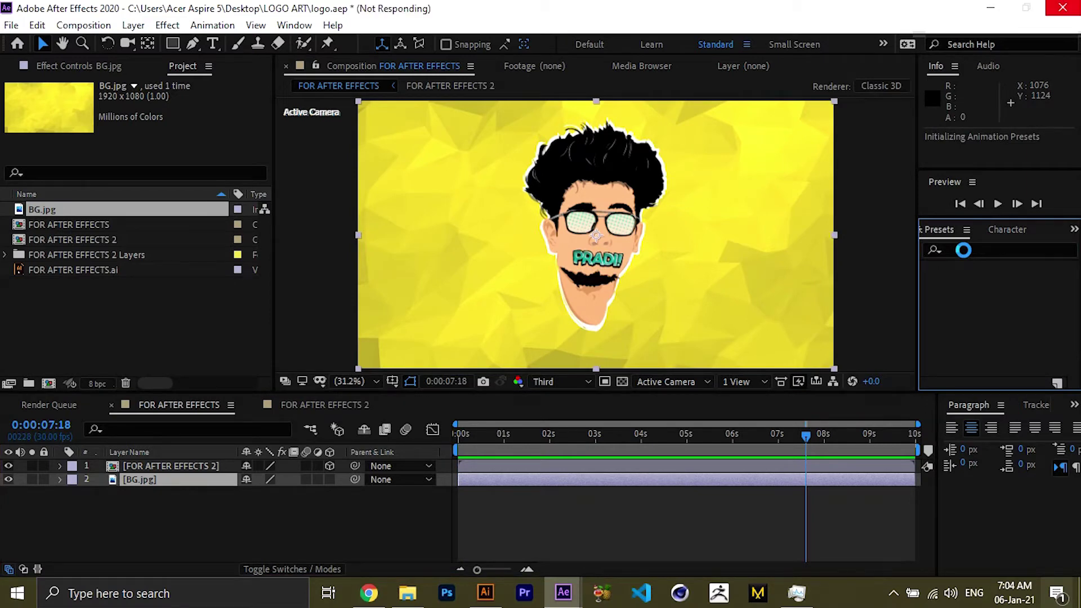
- Apply Glow and Drop Shadow effects to the white Outlines layer
text(glow)
mouse_move(986, 348)
mouse_down()
mouse_move(824, 399)
mouse_move(990, 358)
mouse_move(152, 555)
mouse_up()
click(338, 85)
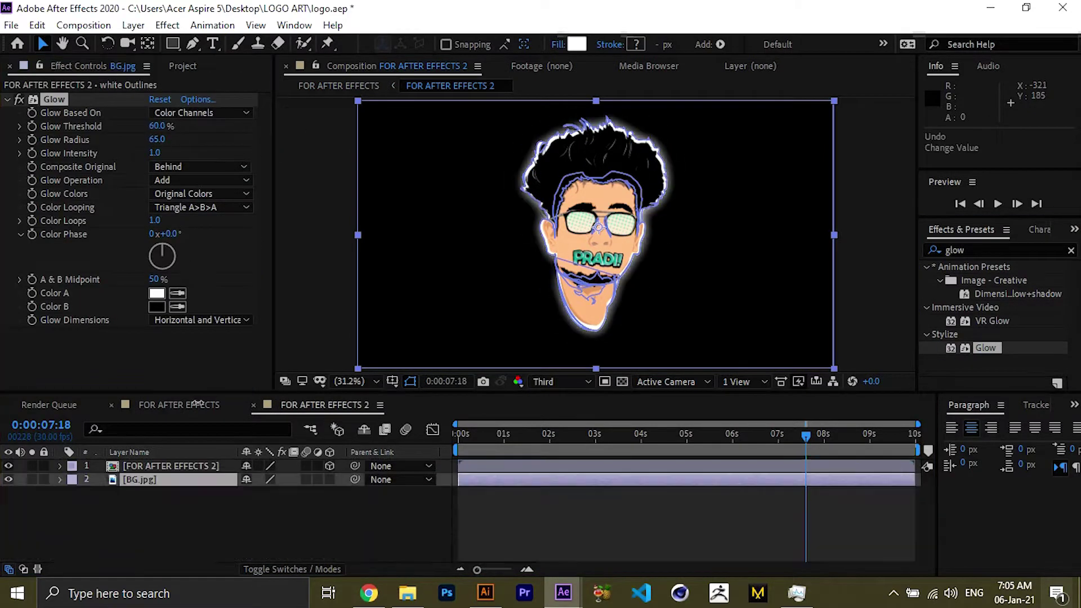
click(991, 250)
text(drop sha)
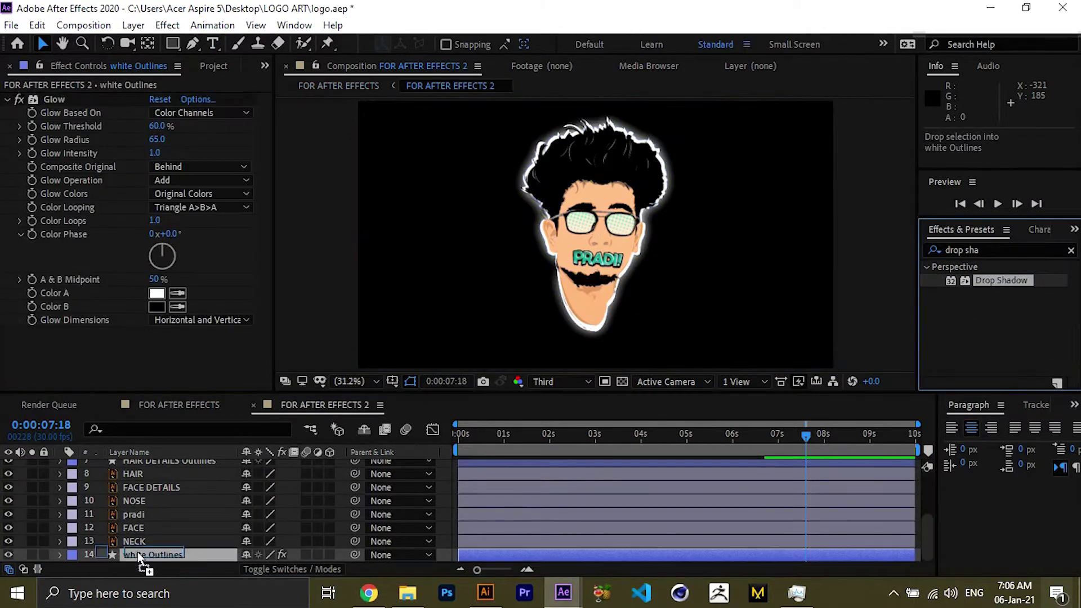
drag(1001, 281, 137, 554)
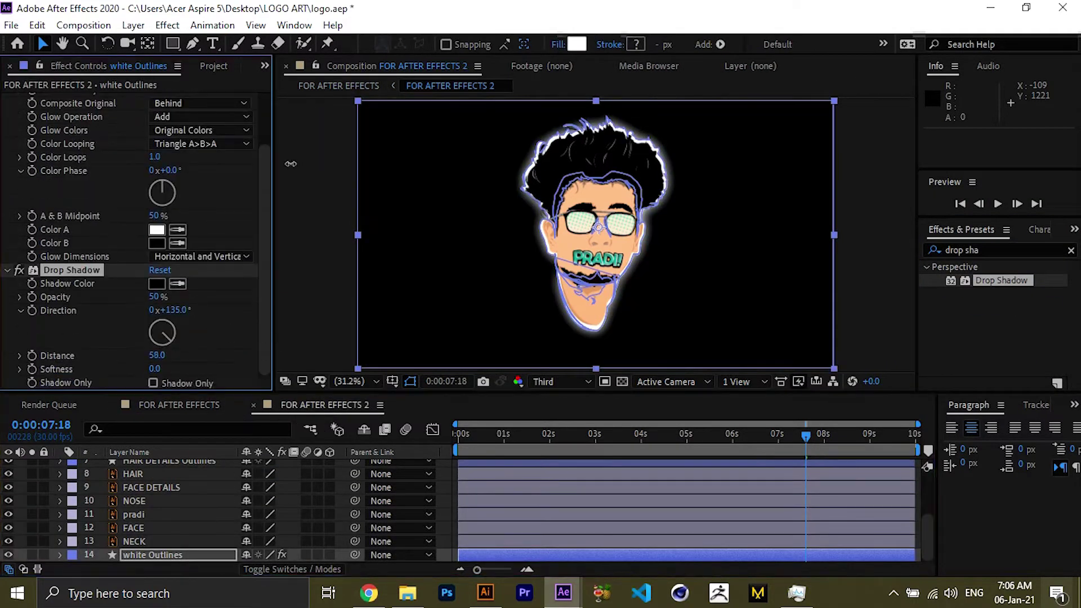
- Keep the Drop Shadow opacity at 50% and preview the main FOR AFTER EFFECTS composition
scroll(159, 338, up, 2)
click(158, 360)
text(10)
key(Return)
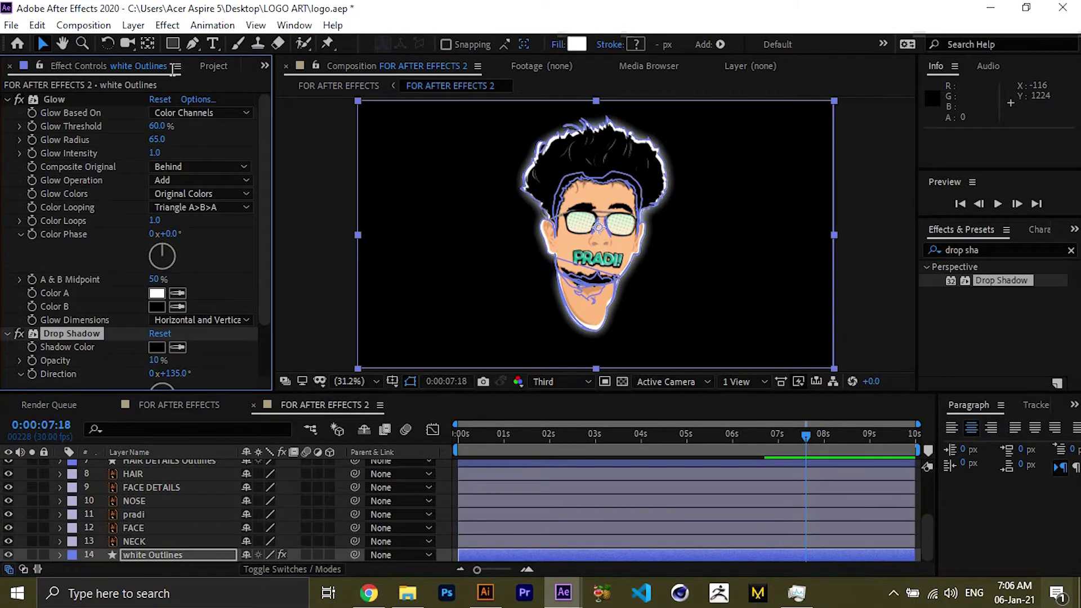
scroll(155, 351, down, 2)
key(ctrl+z)
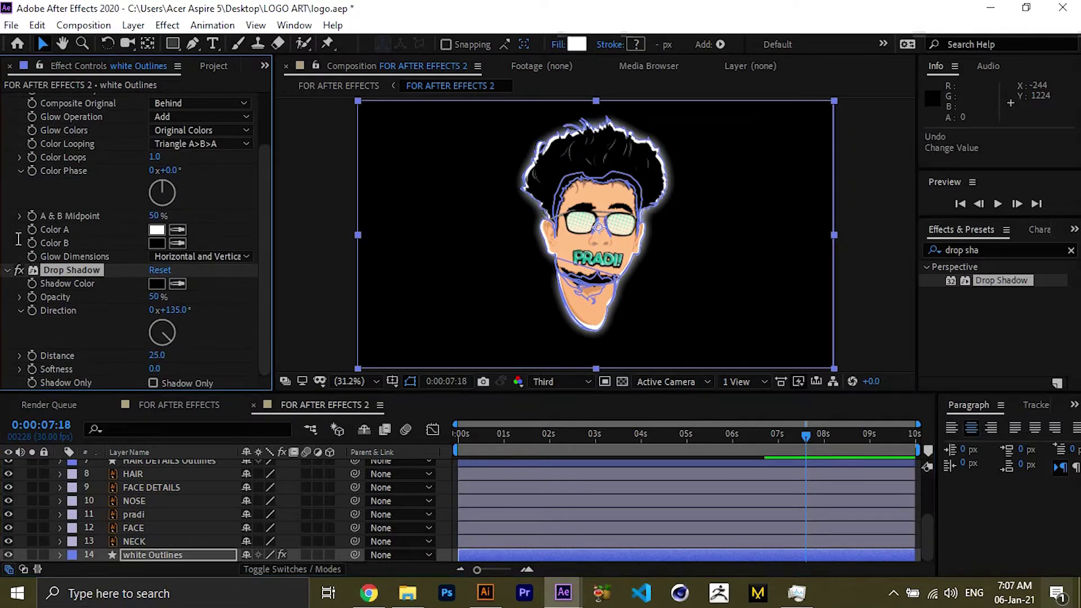
click(179, 405)
key(space)
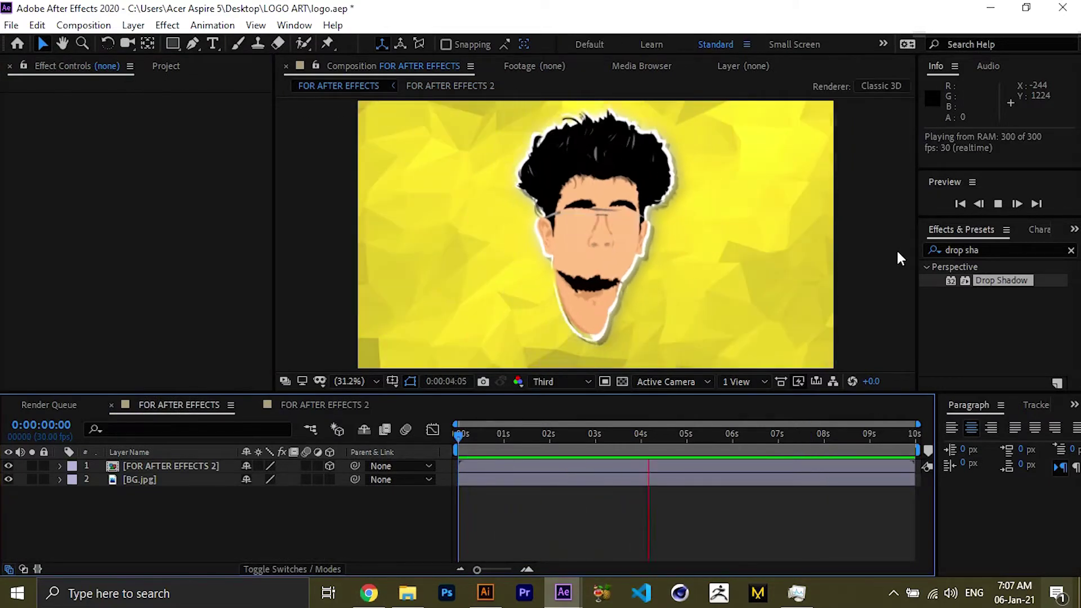
click(166, 66)
- Draw a closed Pen loop around the face with no fill and a 25 px stroke
key(g)
click(491, 308)
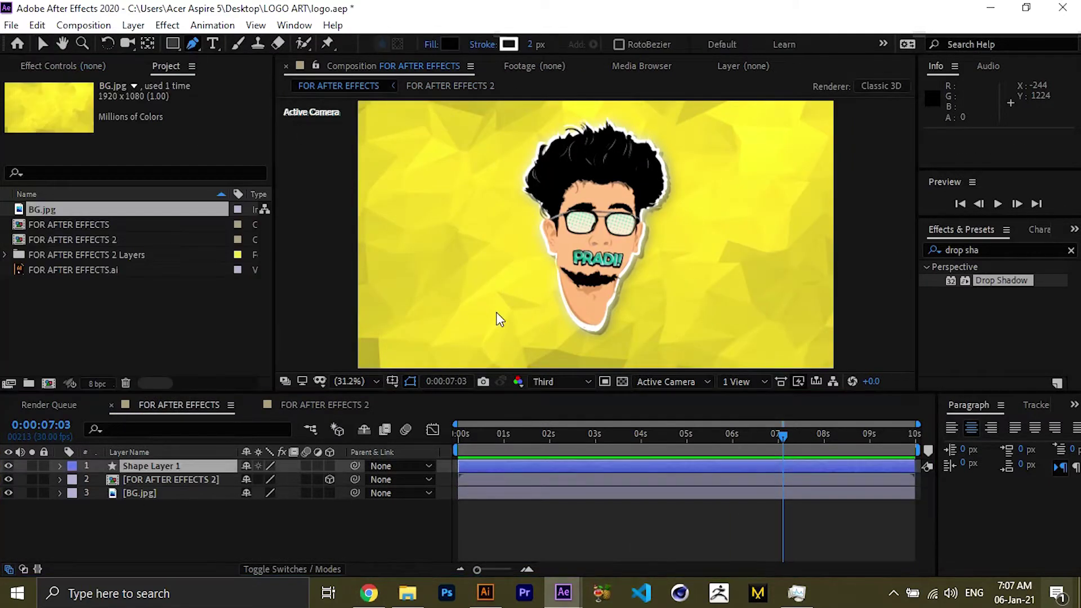
drag(701, 224, 721, 112)
drag(504, 229, 486, 276)
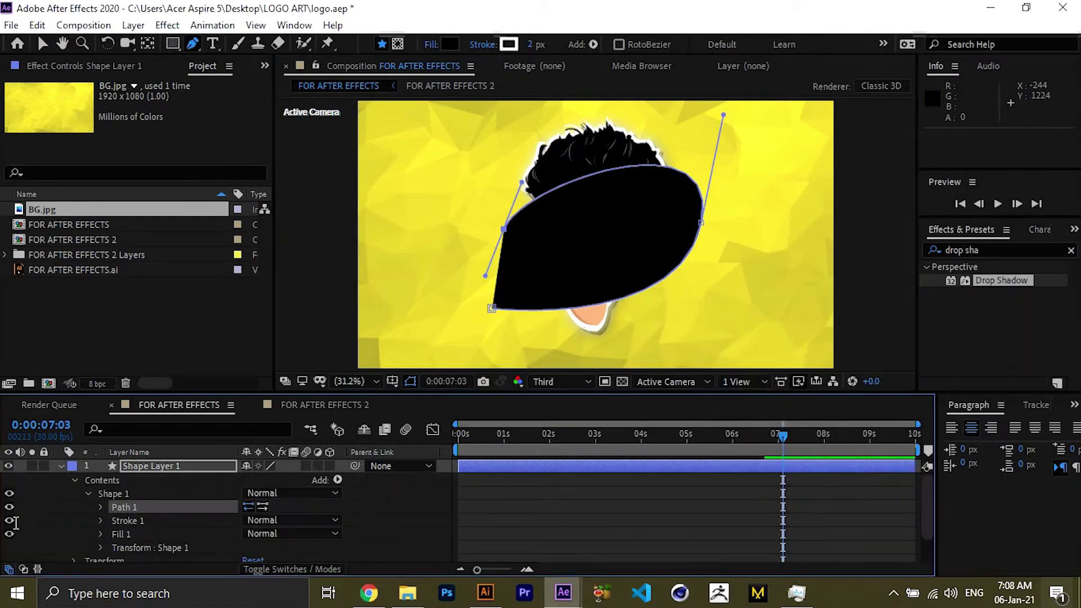
alt+click(451, 43)
drag(532, 44, 625, 56)
drag(532, 44, 686, 104)
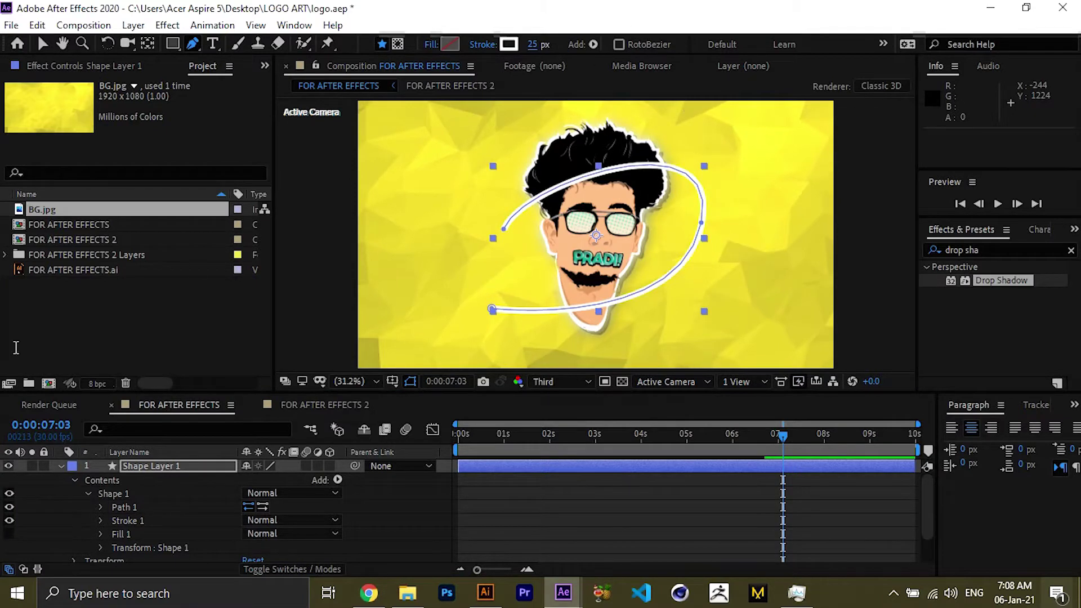
click(11, 25)
- Give the loop butt caps and a 25% taper, then paste it into FOR AFTER EFFECTS 2
click(102, 520)
click(291, 533)
click(284, 507)
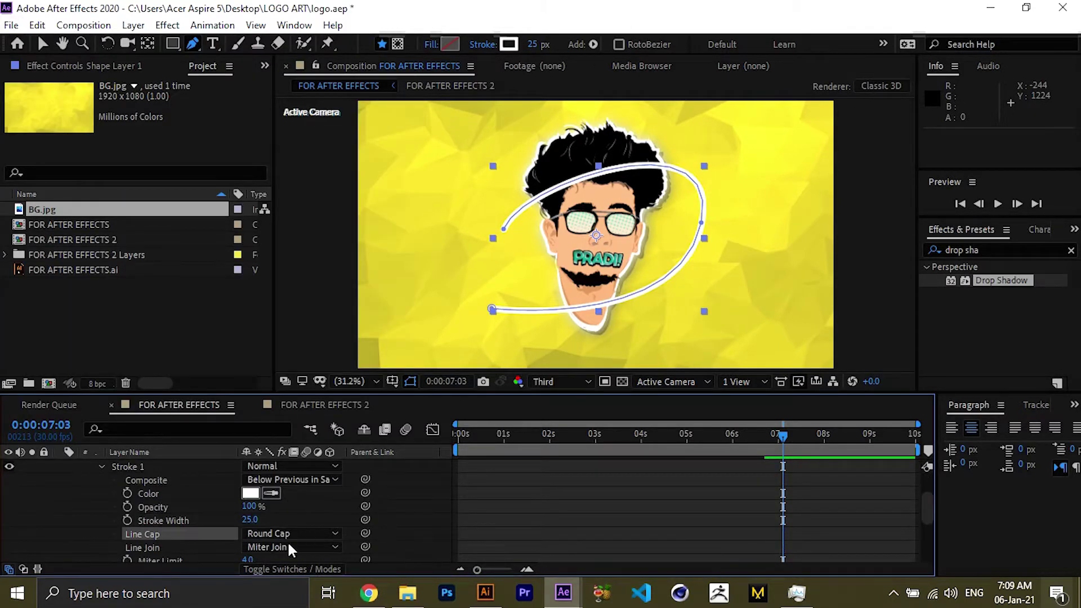
click(289, 534)
click(270, 488)
scroll(282, 526, down, 1)
click(290, 464)
click(281, 487)
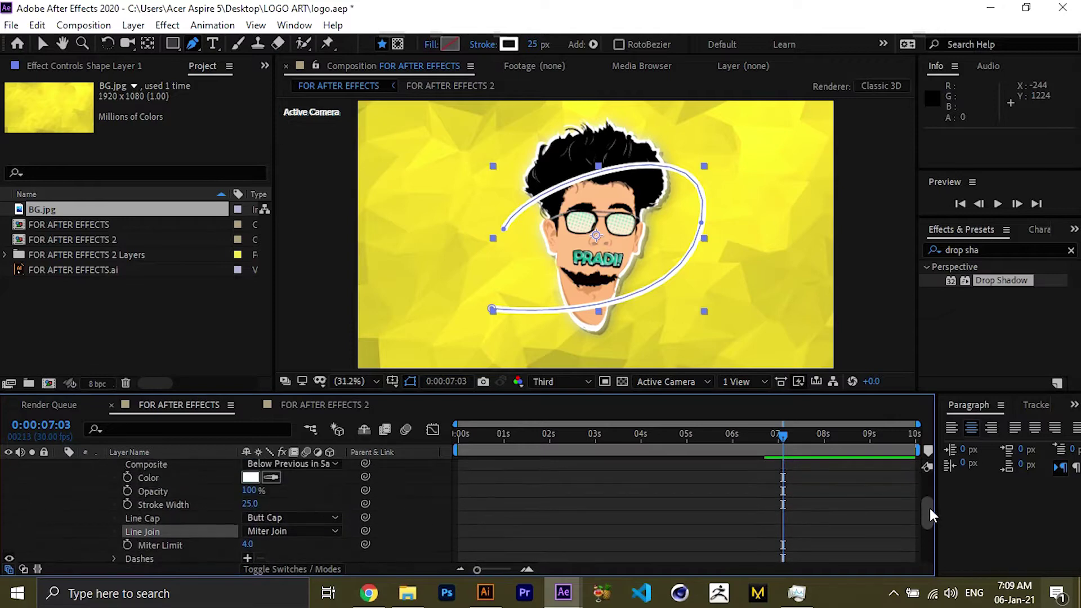
scroll(930, 515, down, 2)
click(114, 556)
drag(248, 494, 374, 503)
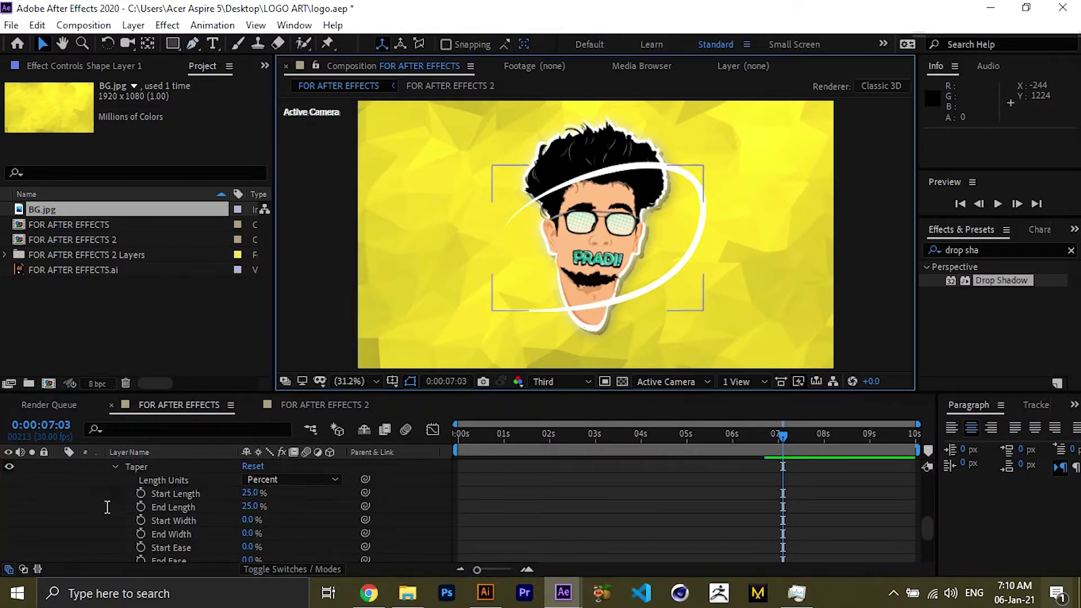
double_click(157, 465)
key(ctrl+v)
- Move the loop layer below the hair layer and add Trim Paths to its contents
drag(131, 551, 178, 478)
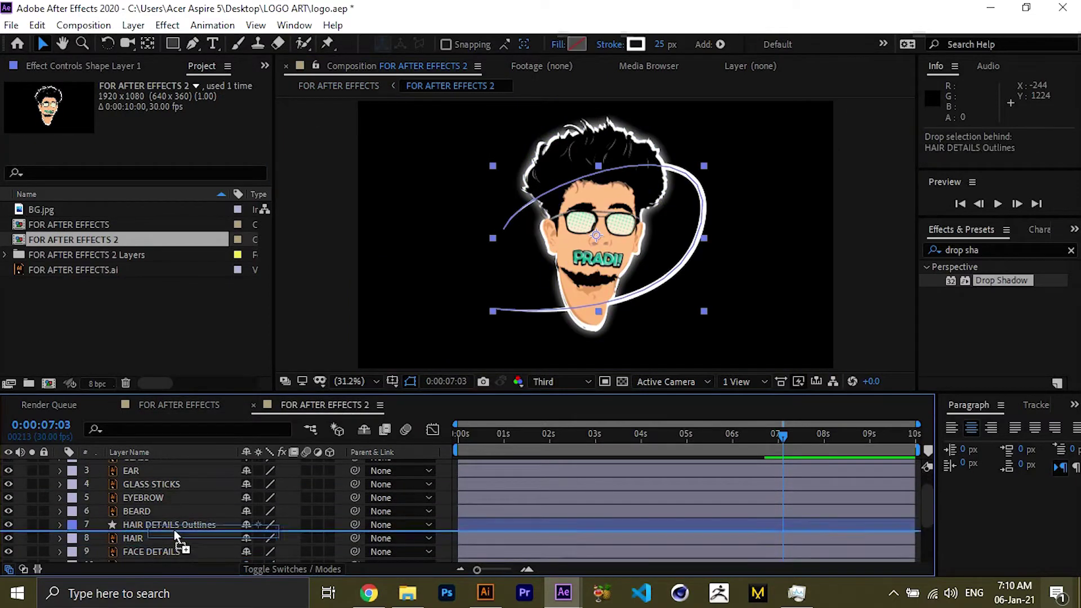
click(60, 474)
click(74, 489)
click(337, 474)
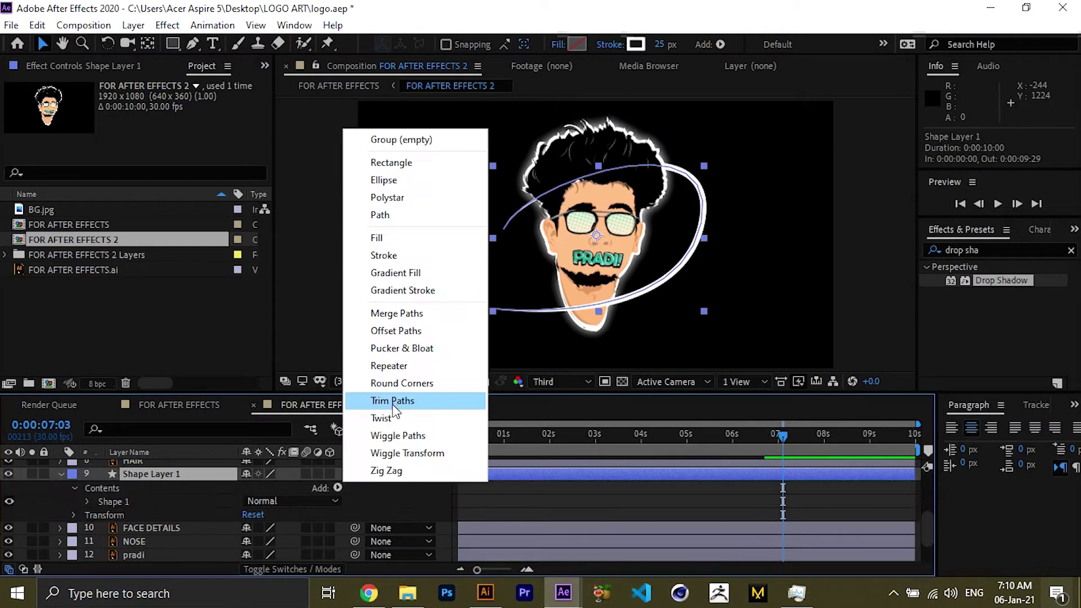
click(383, 400)
- Keyframe the trim Start value from 4 seconds to 100% at 5 seconds
drag(783, 467, 645, 488)
click(114, 515)
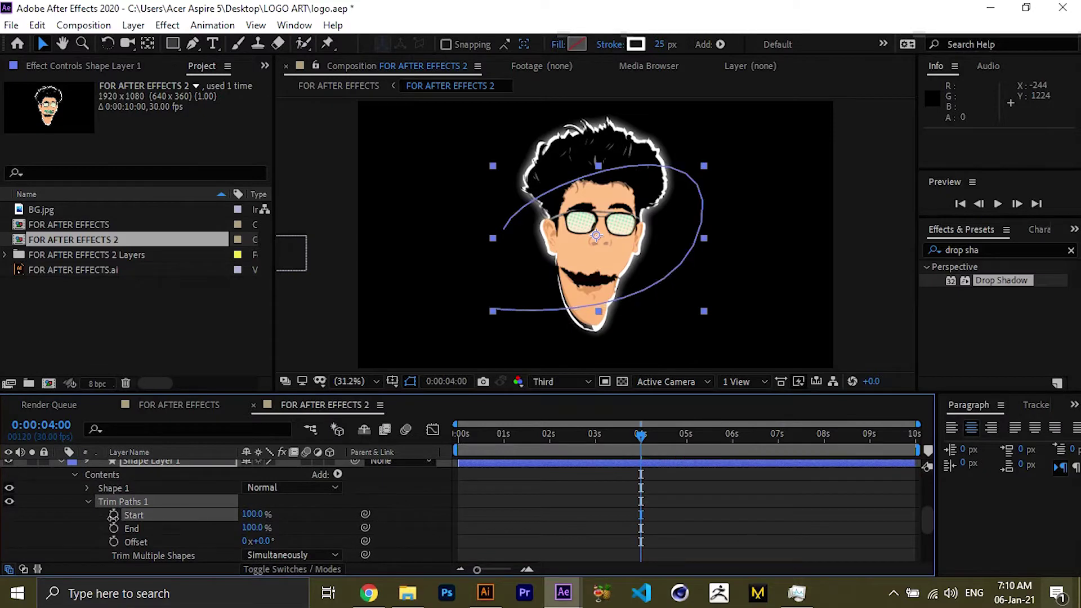
drag(644, 434, 687, 434)
click(248, 515)
text(100.0)
key(Return)
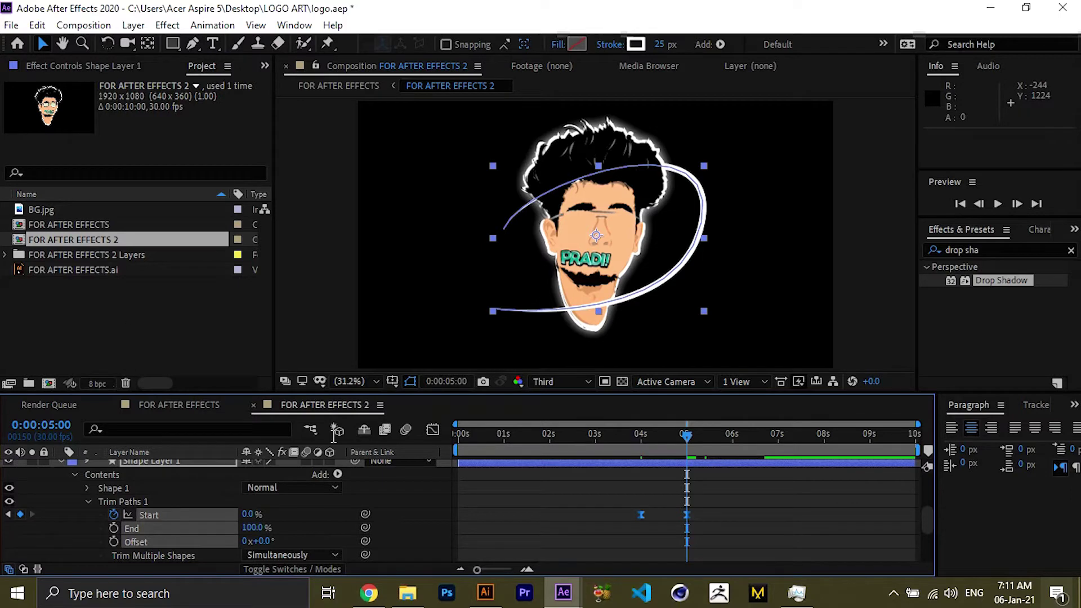
- Review the Start animation in the speed graph and main comp preview, then clear the Start keyframes
key(shift+F3)
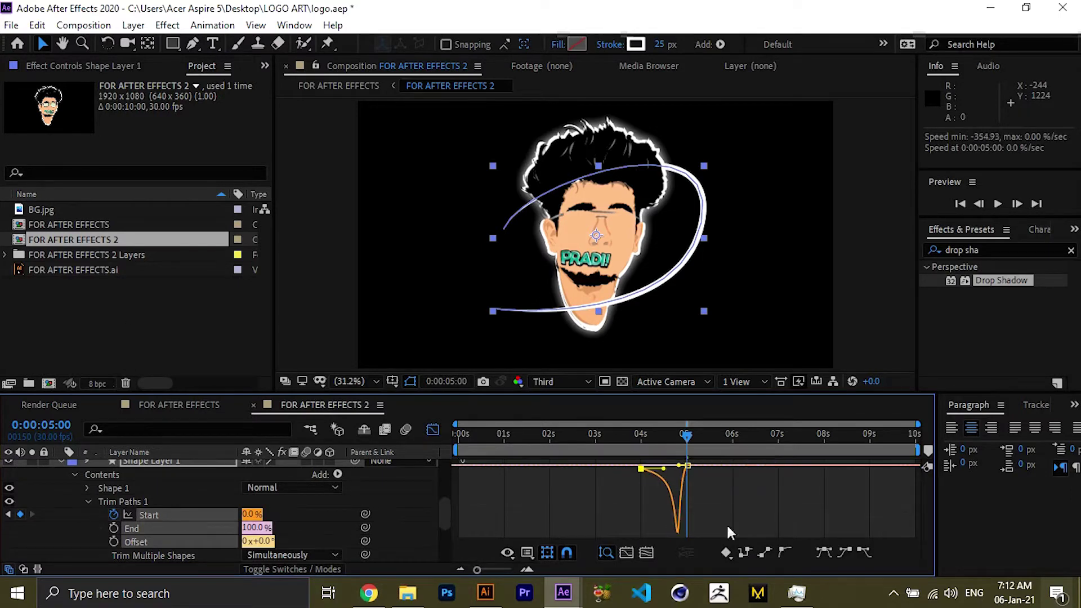
key(shift+comma)
key(space)
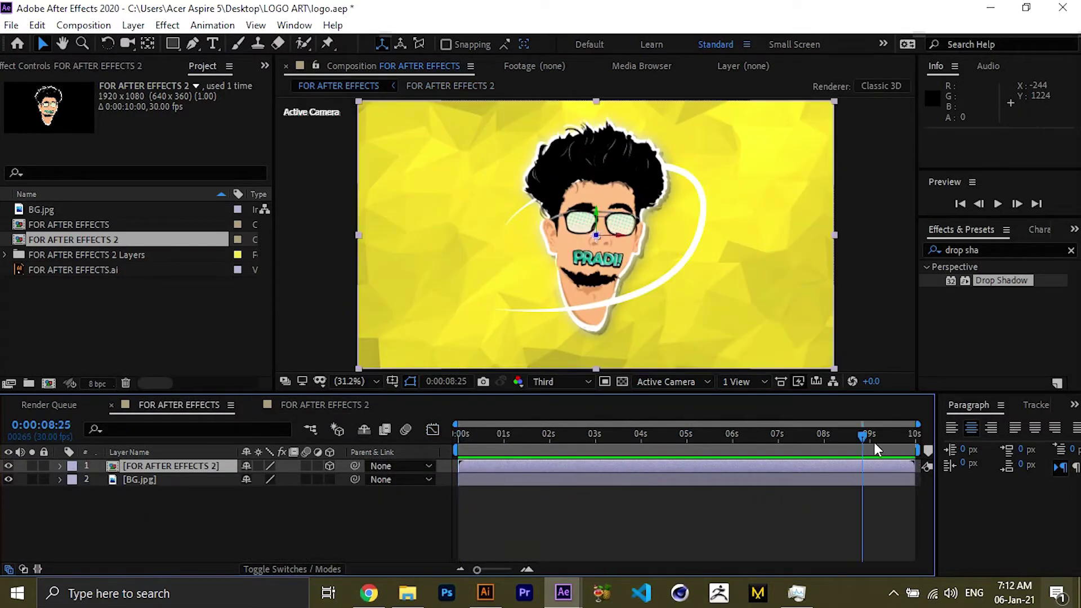
key(shift+comma)
key(shift+F3)
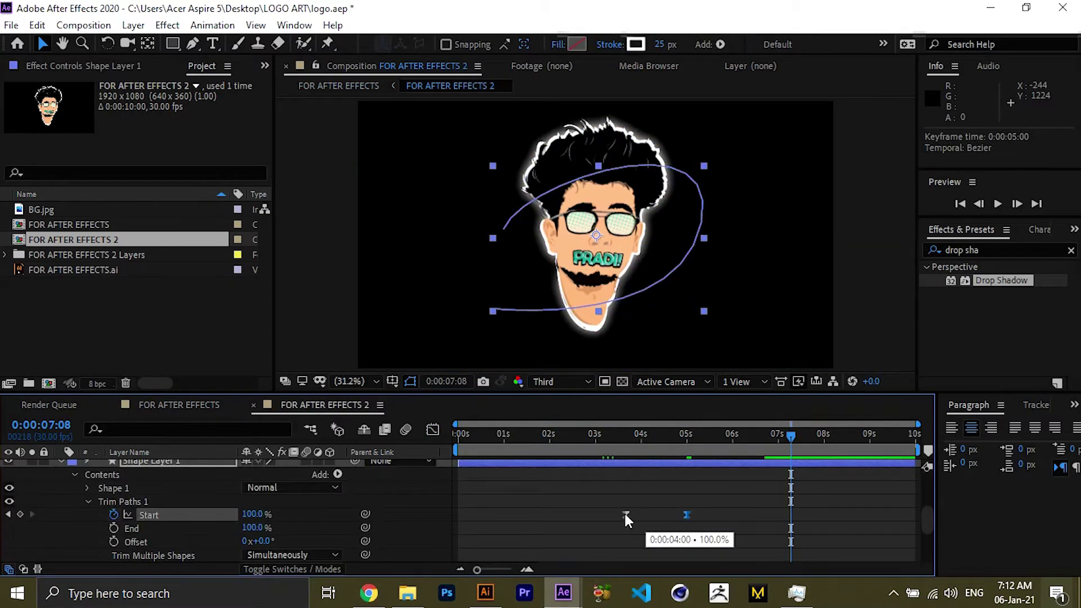
key(shift+comma)
click(785, 434)
drag(785, 434, 547, 455)
key(shift+comma)
click(640, 434)
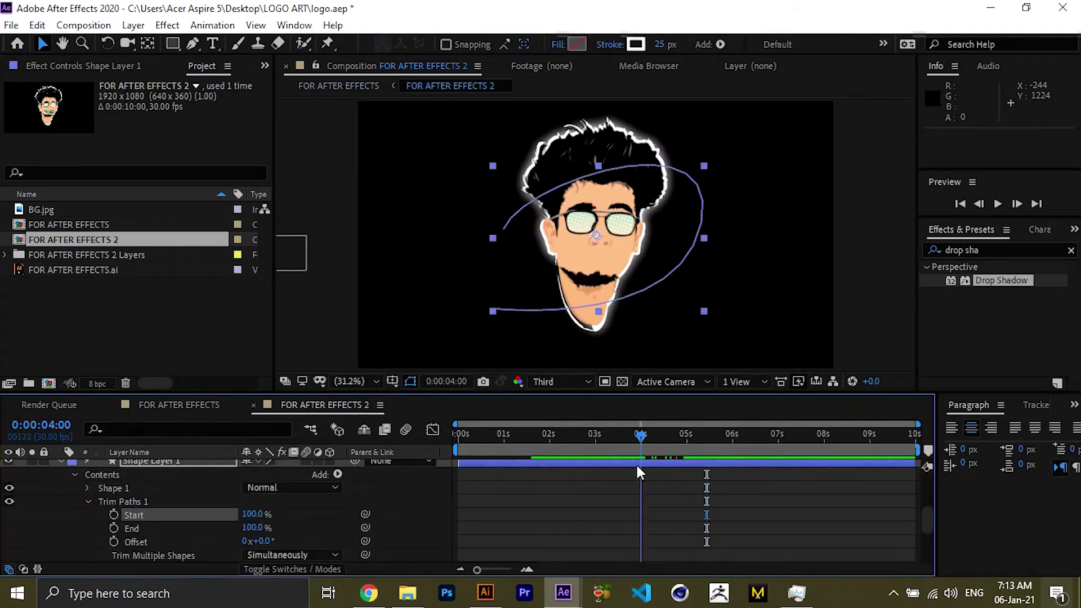
- Reset Start to 0% and keyframe End from 0% at 4 s to 100% at 5 s with easy ease
drag(252, 520, 247, 520)
click(114, 528)
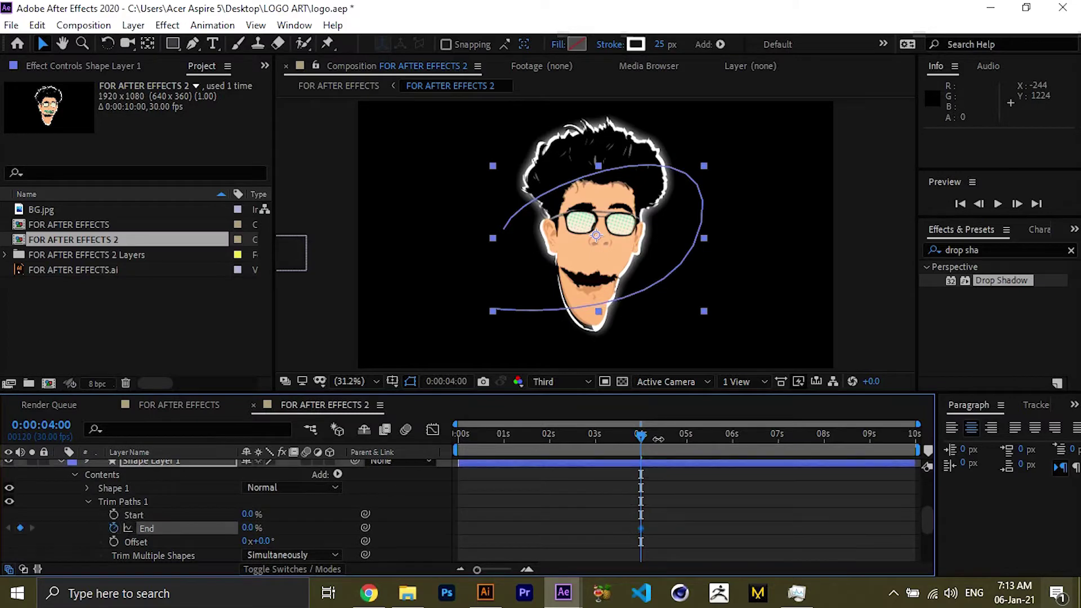
drag(641, 434, 687, 442)
key(shift+F3)
mouse_move(716, 521)
mouse_down()
mouse_move(633, 538)
mouse_move(649, 532)
mouse_up()
key(F9)
key(shift+Escape)
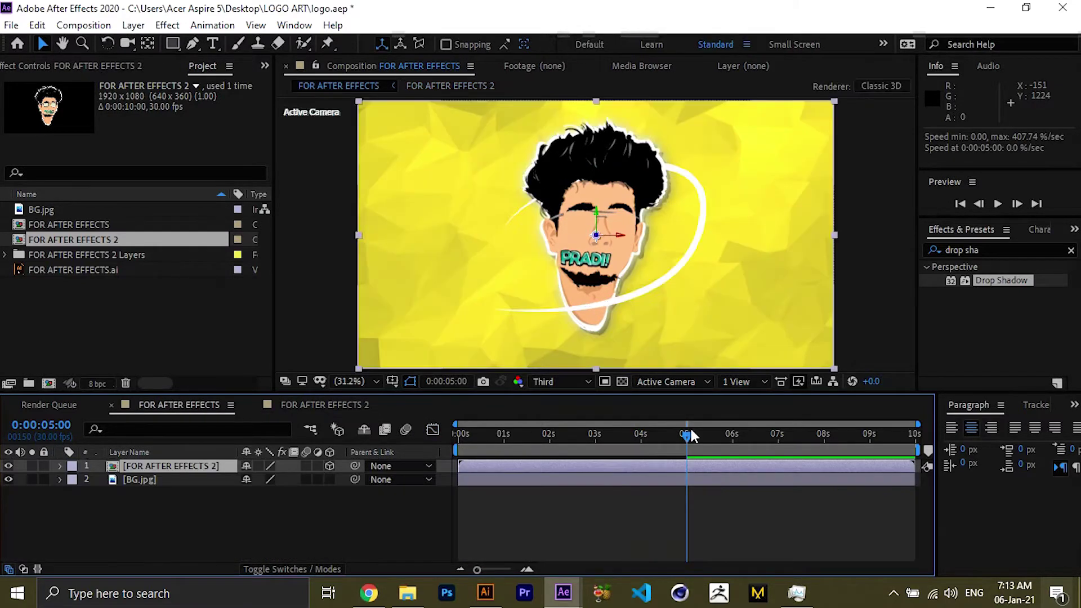
click(309, 405)
- Enter a trim value of 0 at the 6-second mark on the swoosh line
key(g)
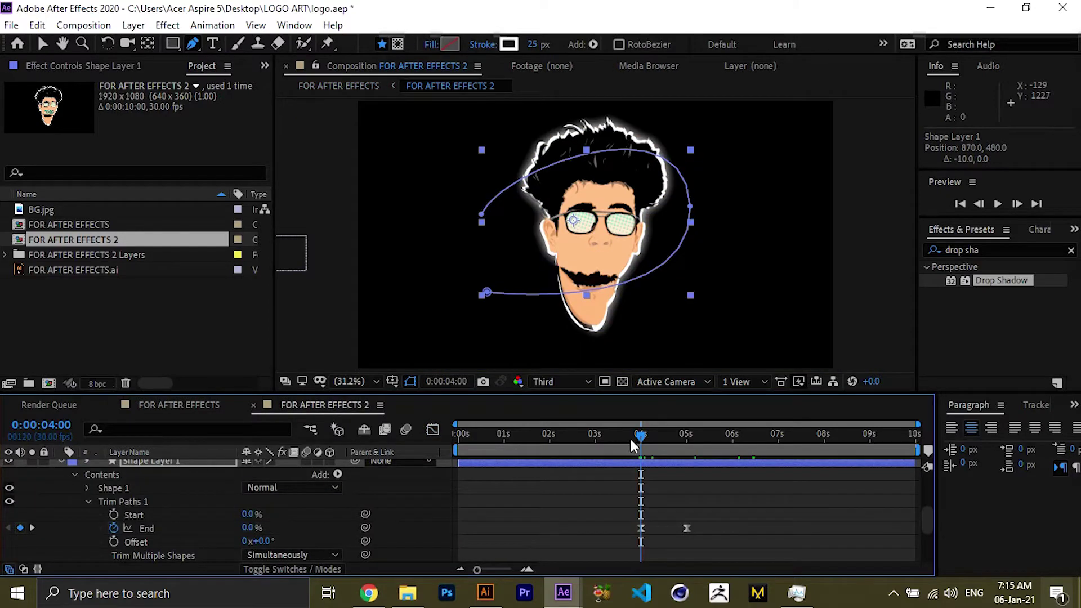
drag(645, 443, 732, 441)
click(248, 528)
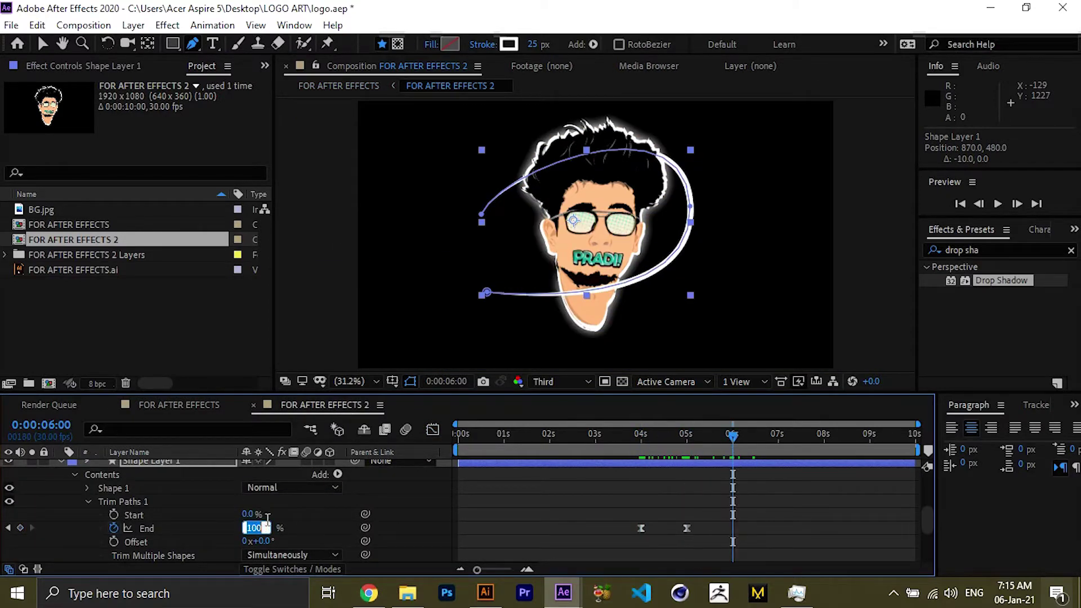
text(0)
key(Return)
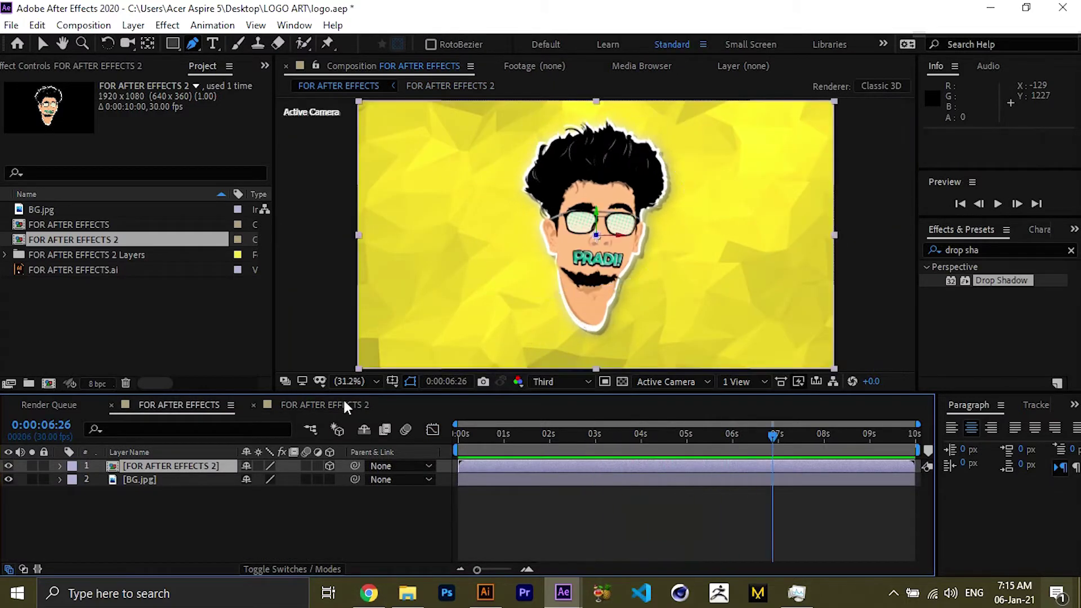
- Delete the unwanted 6-second End keyframe and preview the eased line animation
click(346, 406)
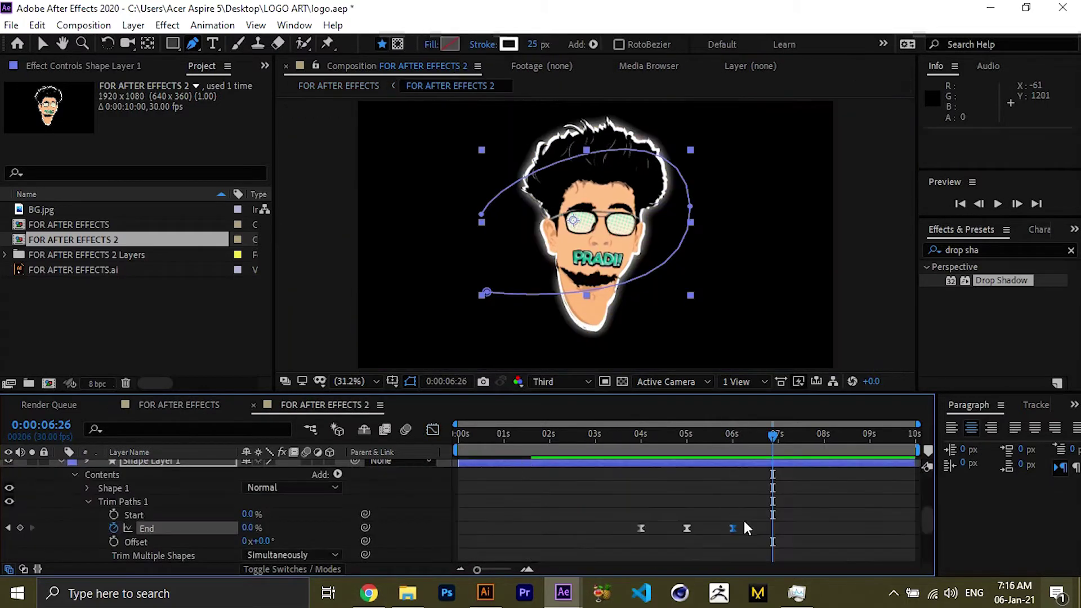
drag(772, 436, 734, 454)
key(Delete)
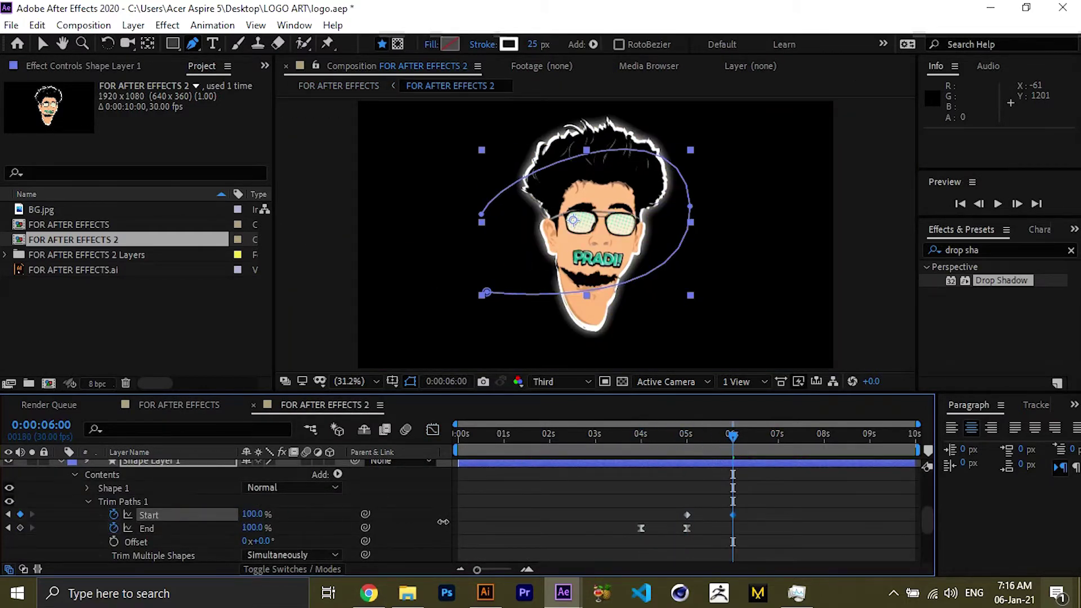
click(432, 430)
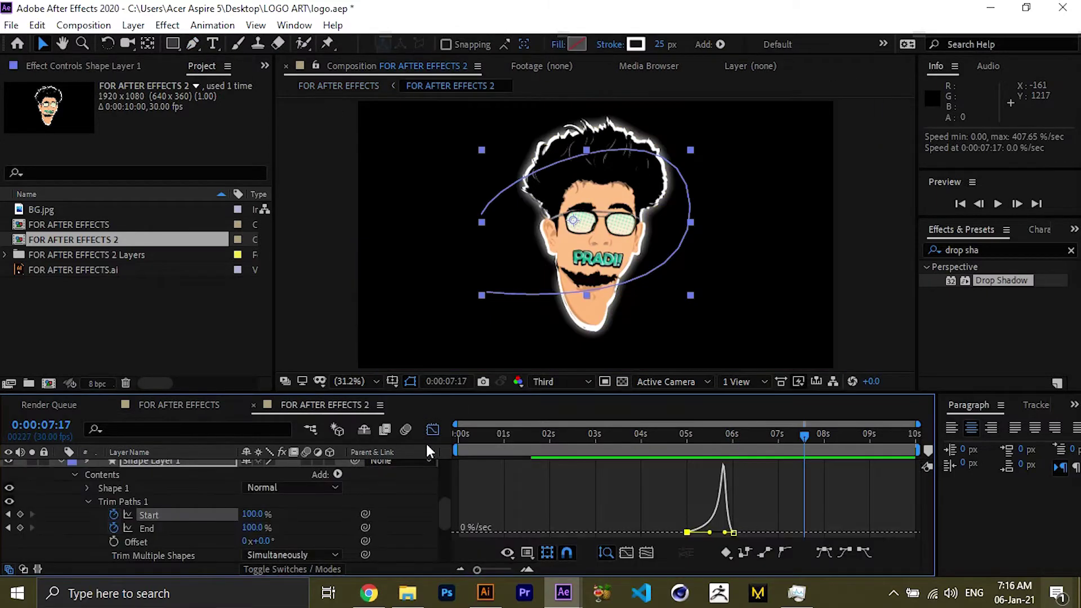
key(space)
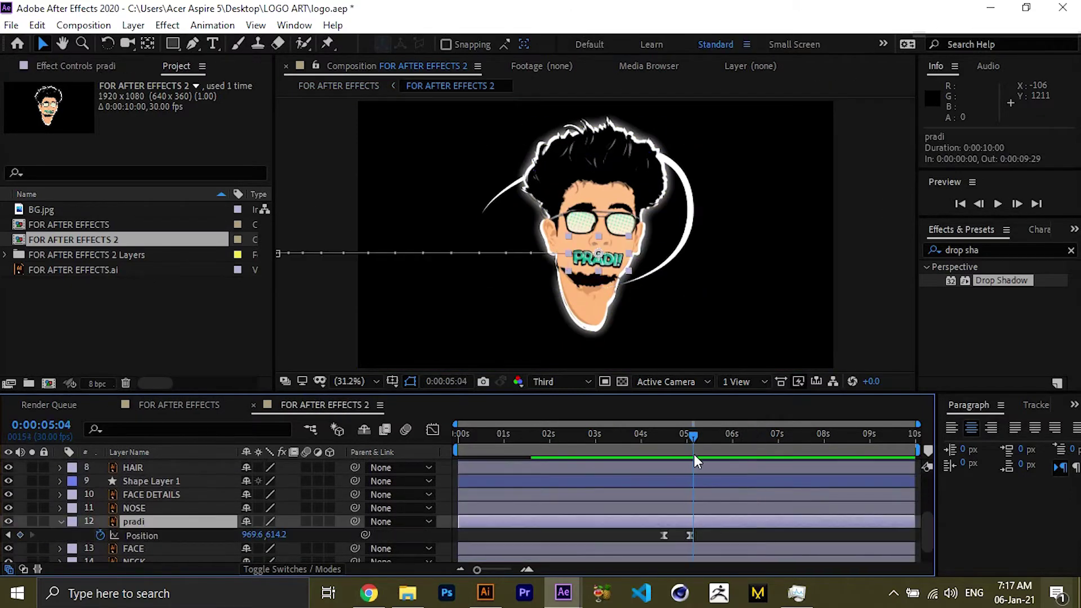
- Nudge the PRADI! text with arrow keys to add bounce Position keyframes near 5 s
key(Page_Down)
key(Page_Down)
key(Page_Down)
key(shift+Right)
key(Right)
key(Right)
key(Right)
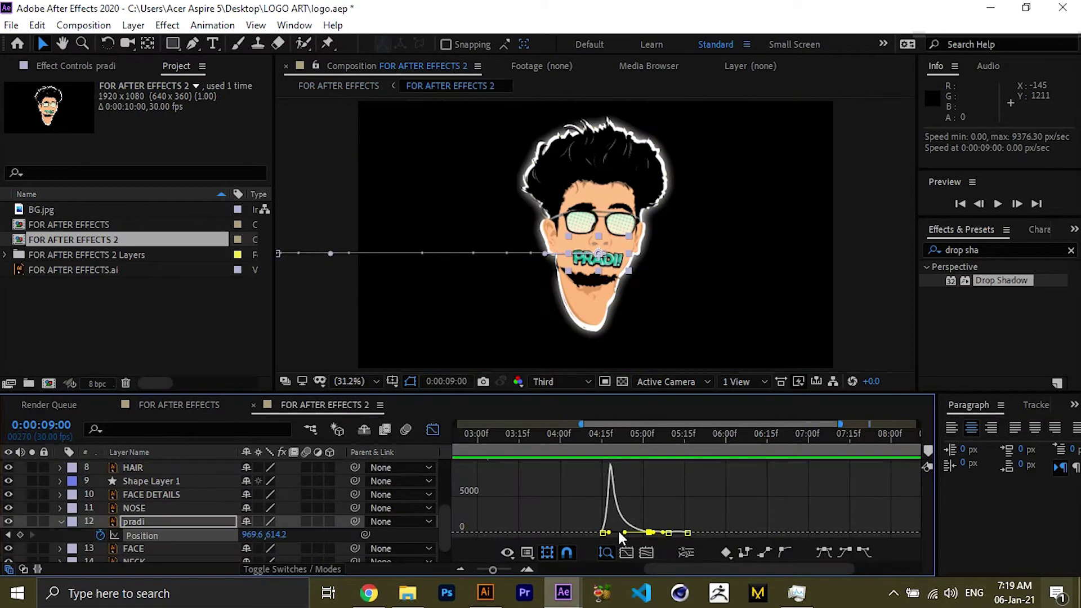
click(433, 429)
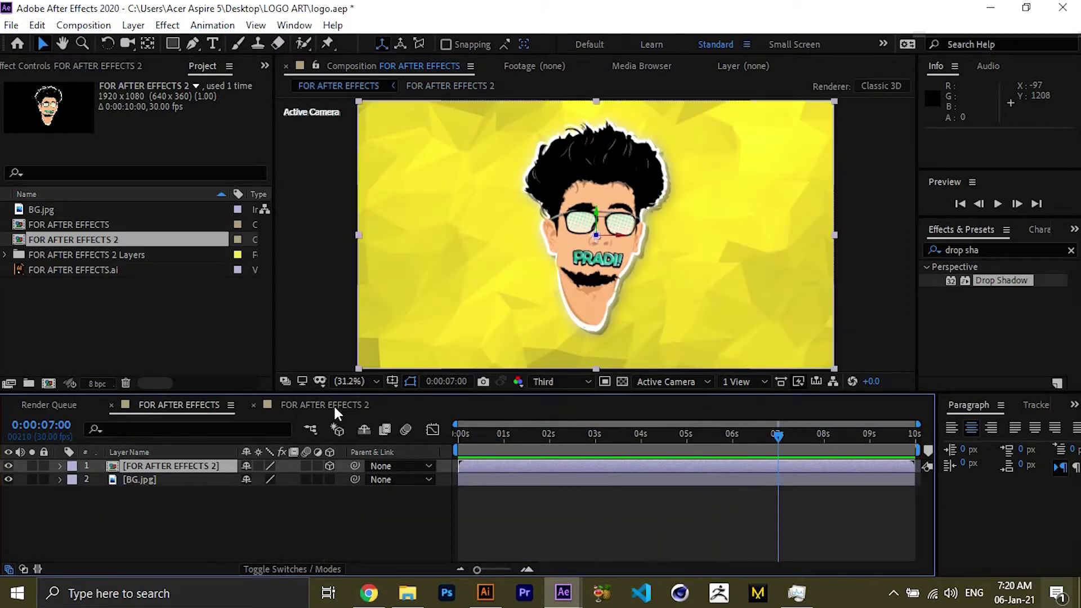
- Apply a Glow effect to the LINE swoosh layer and save the project
click(335, 410)
click(141, 482)
double_click(994, 254)
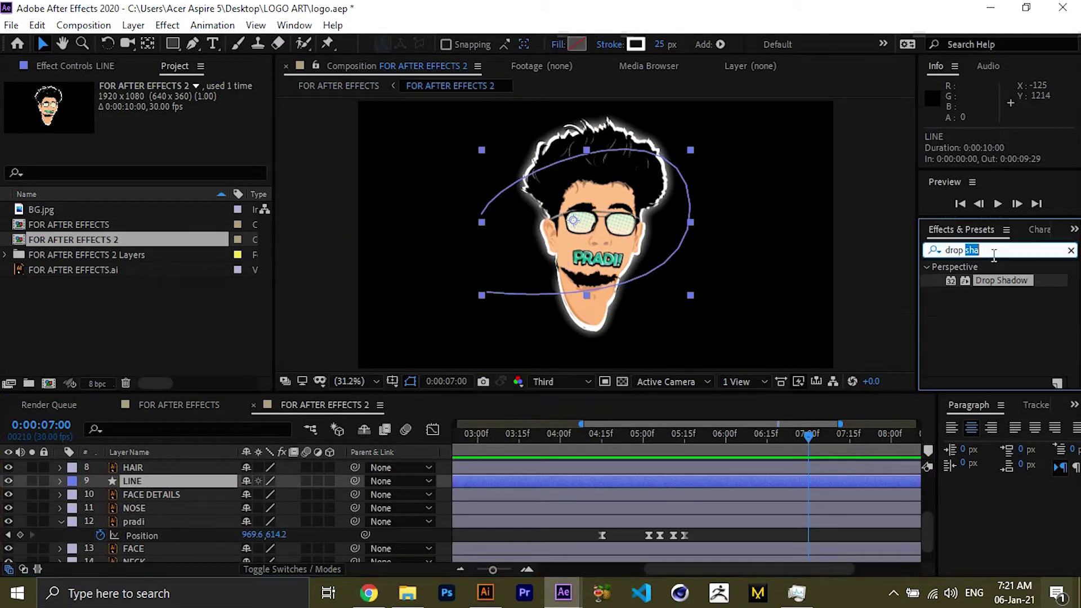
text(glow)
double_click(986, 348)
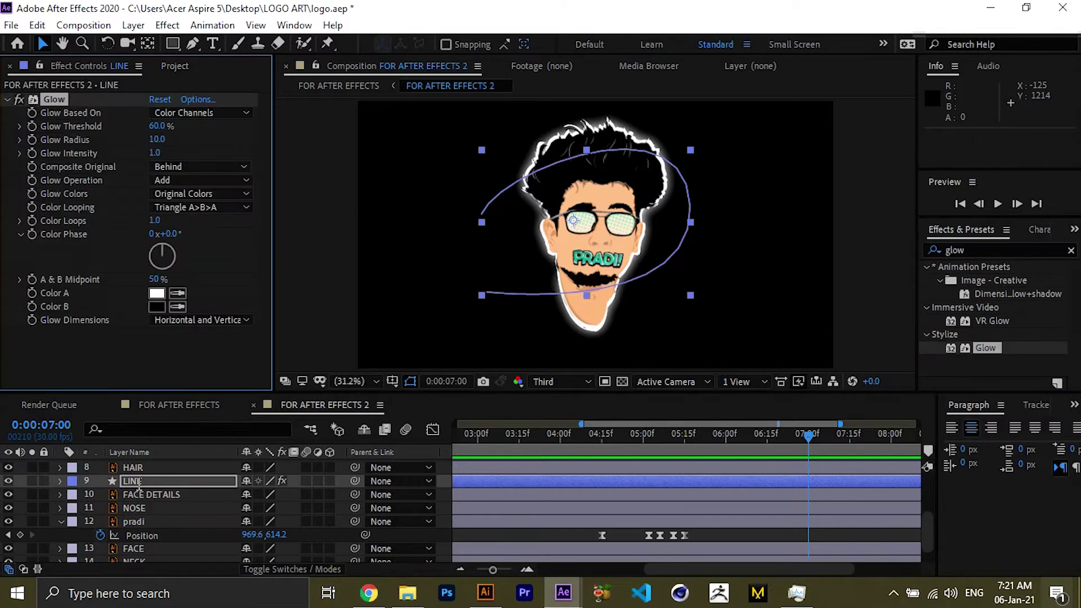
scroll(135, 507, up, 2)
scroll(135, 538, up, 2)
click(135, 533)
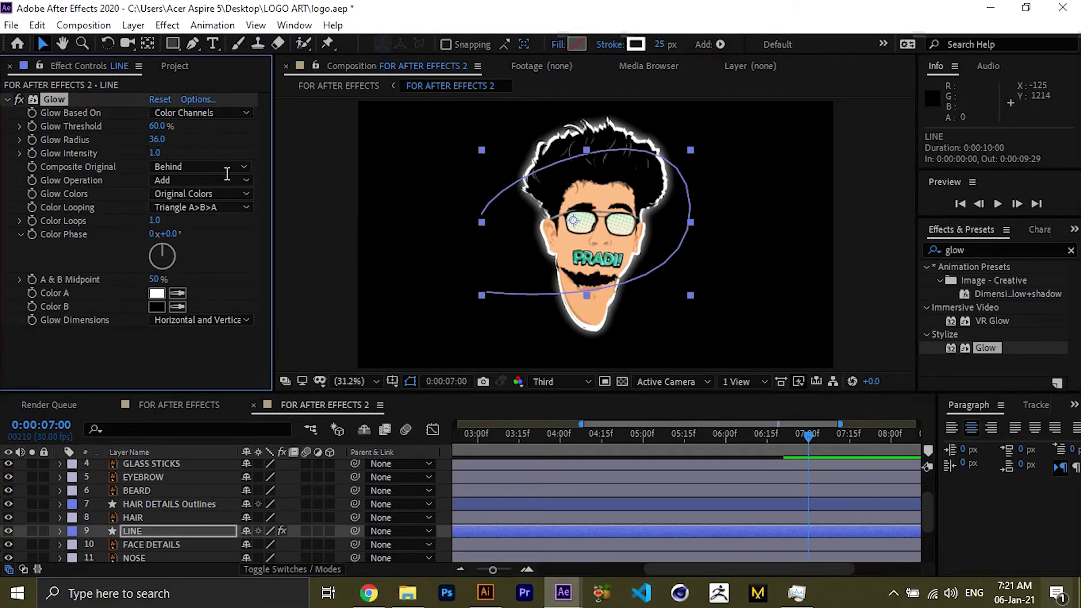
click(11, 25)
- Ease the face layer's fly-in Position speed curve in the main comp and preview it
click(179, 405)
drag(621, 442, 636, 437)
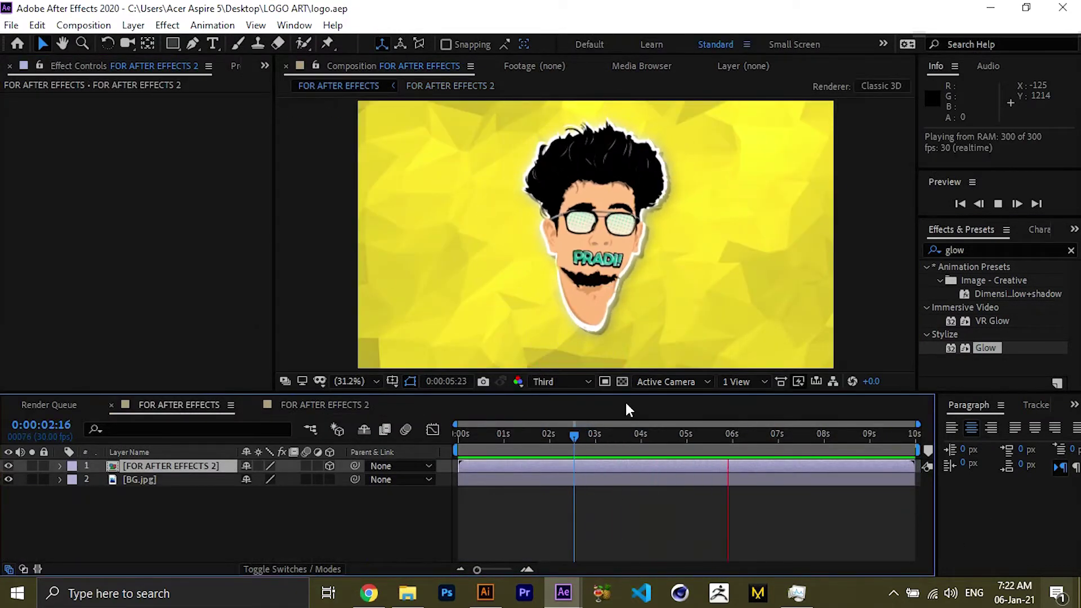
key(p)
click(432, 431)
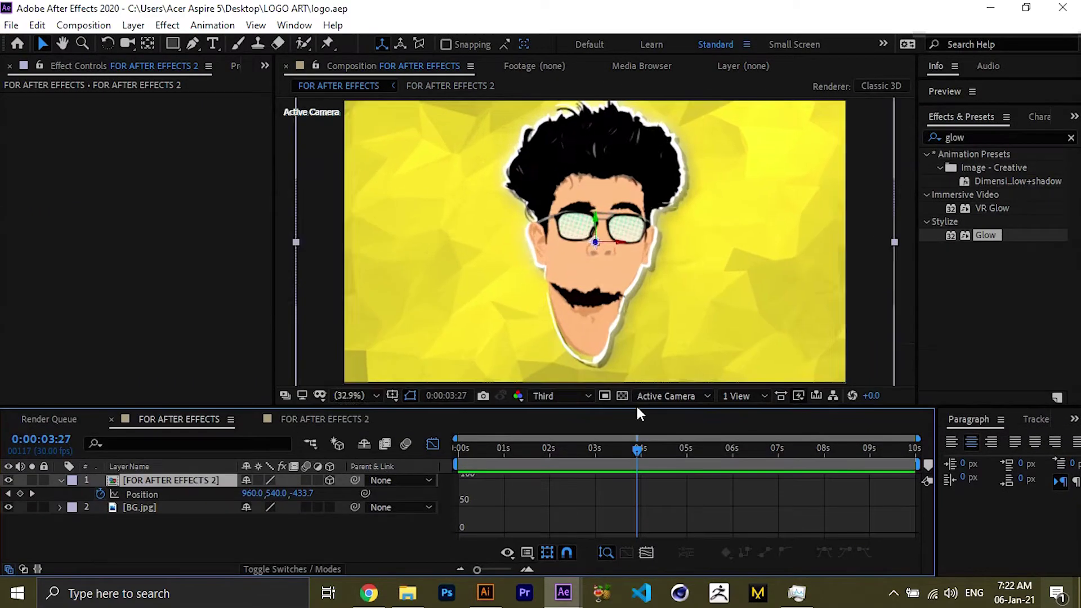
drag(604, 394, 636, 348)
key(Home)
key(semicolon)
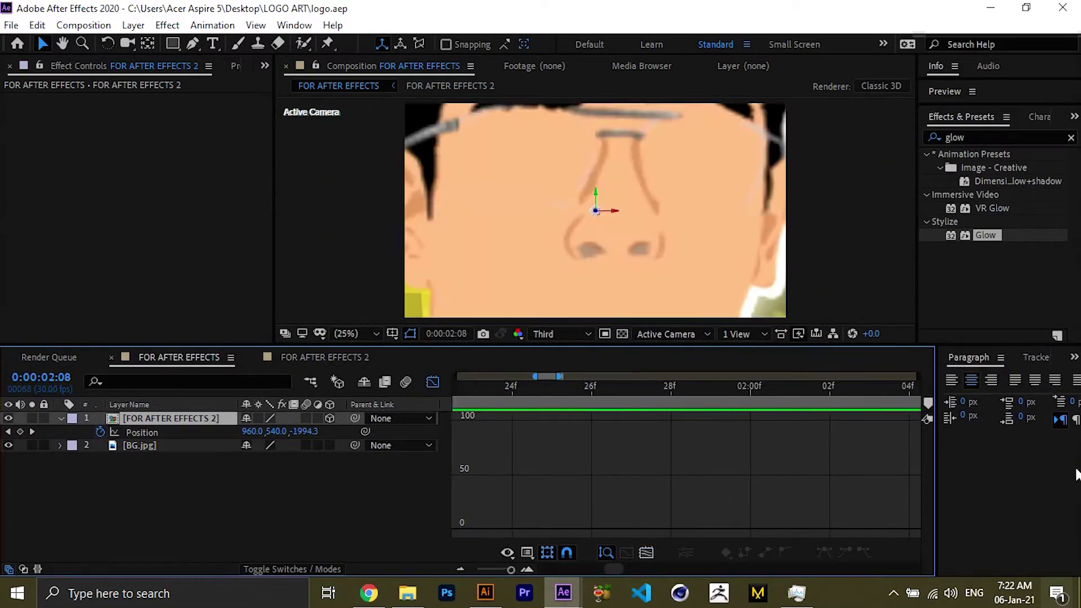
click(142, 432)
key(semicolon)
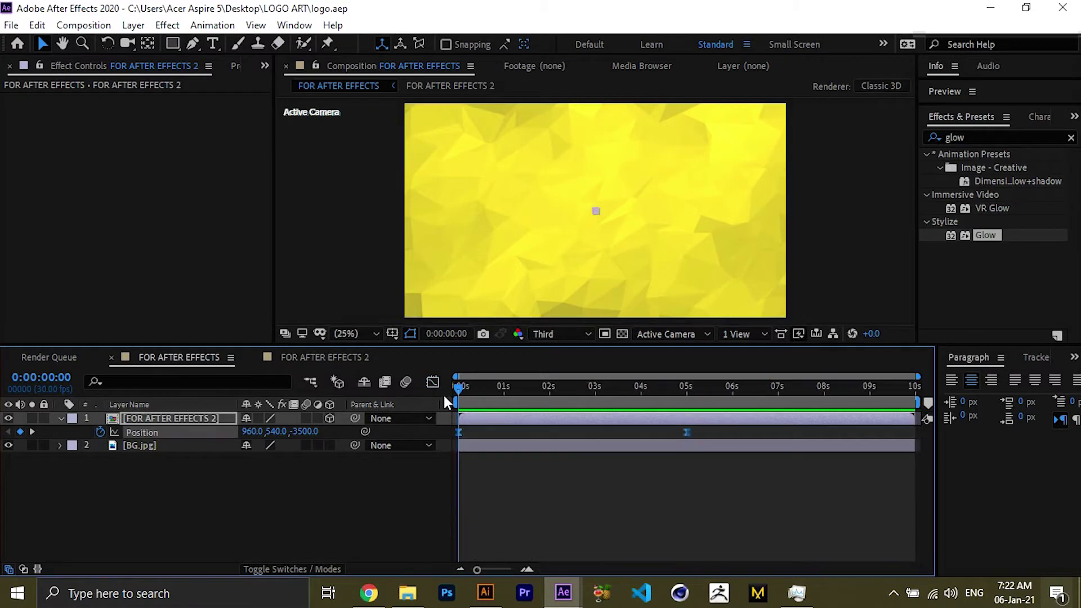
key(space)
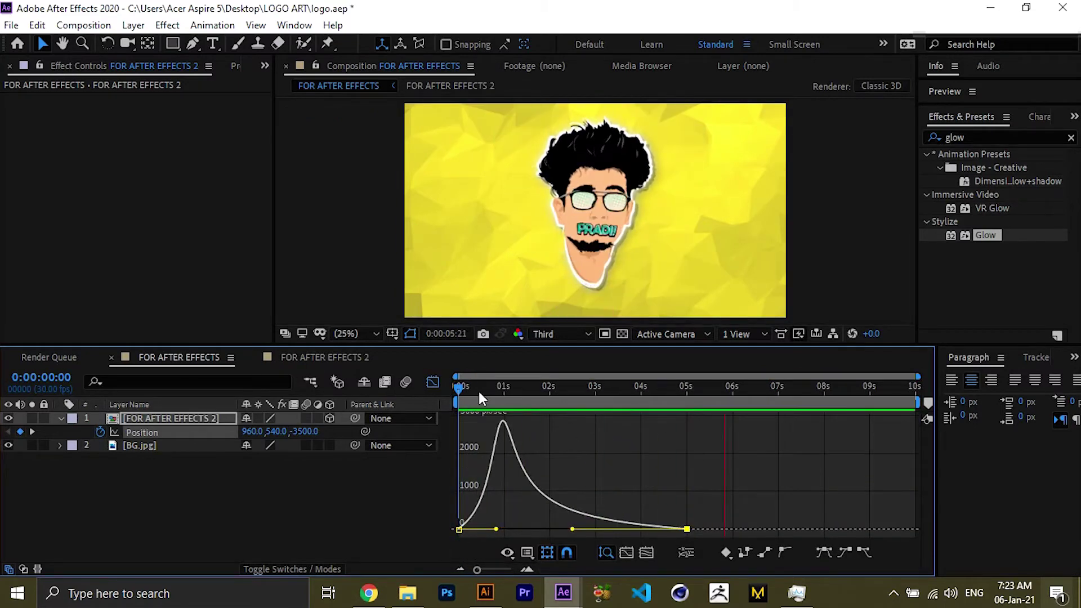
click(441, 218)
- Check the GLASS layer's opacity keyframes, then replay the main composition from the start
click(343, 358)
click(100, 431)
key(t)
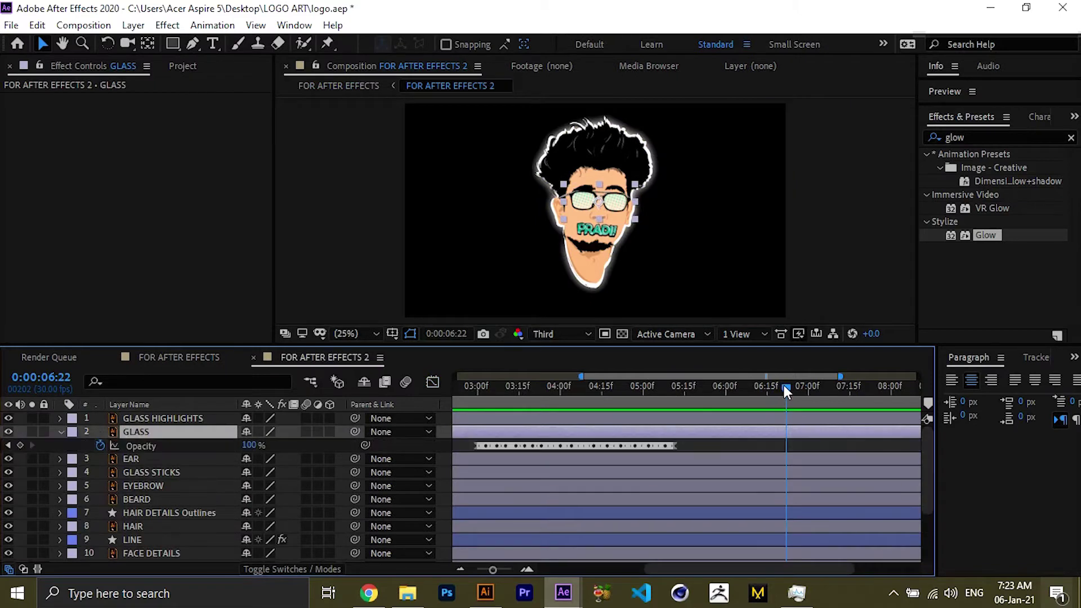
click(178, 358)
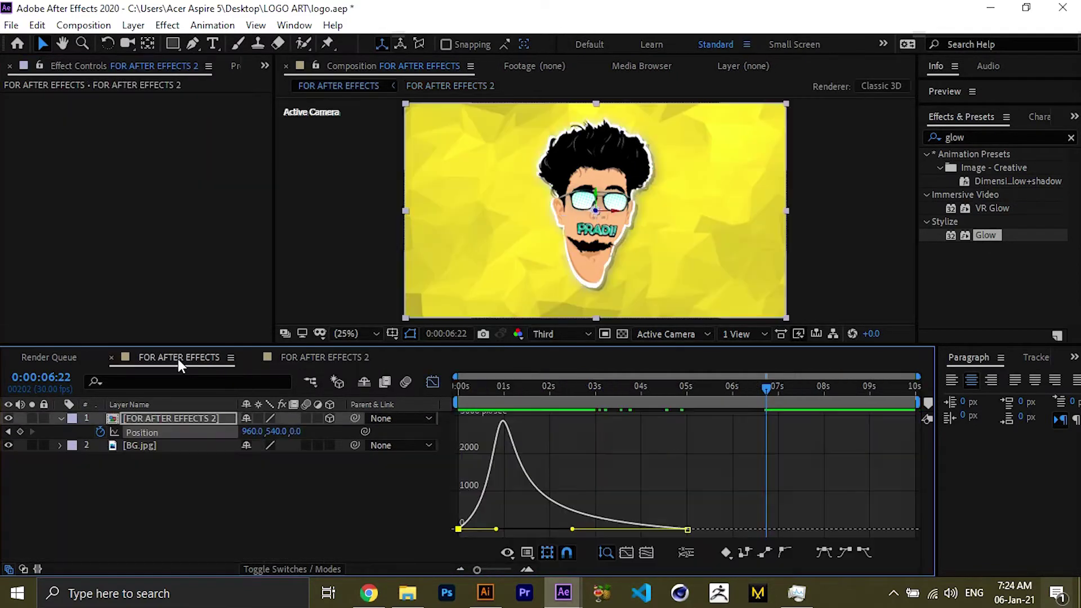
click(432, 382)
key(space)
mouse_move(566, 594)
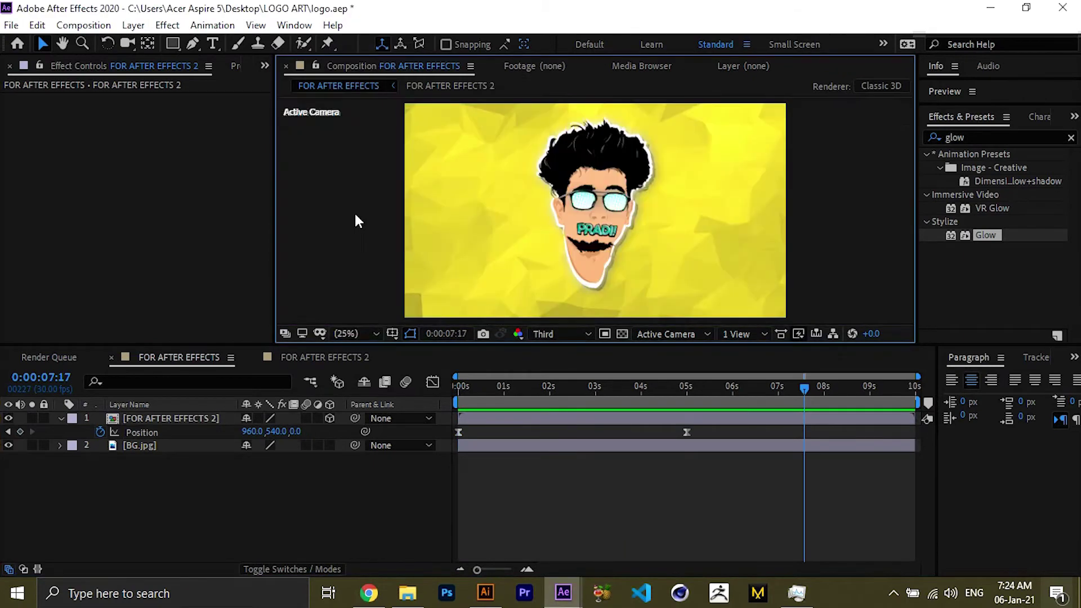
key(Home)
key(space)
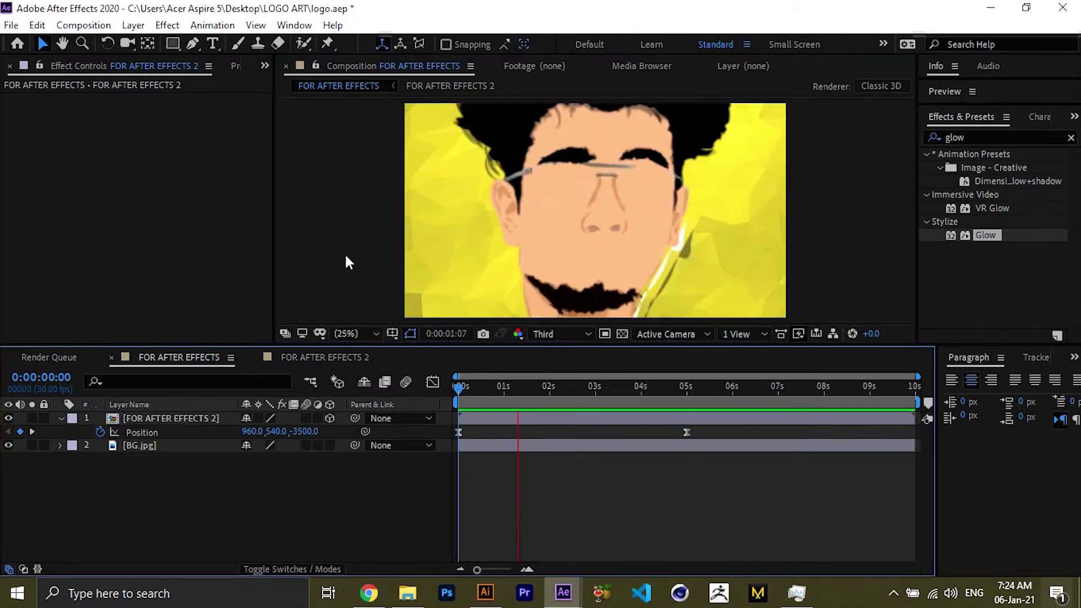
- Select the GLASS layer in the face composition and bring up its Create Shapes action
click(345, 356)
click(130, 432)
right_click(130, 433)
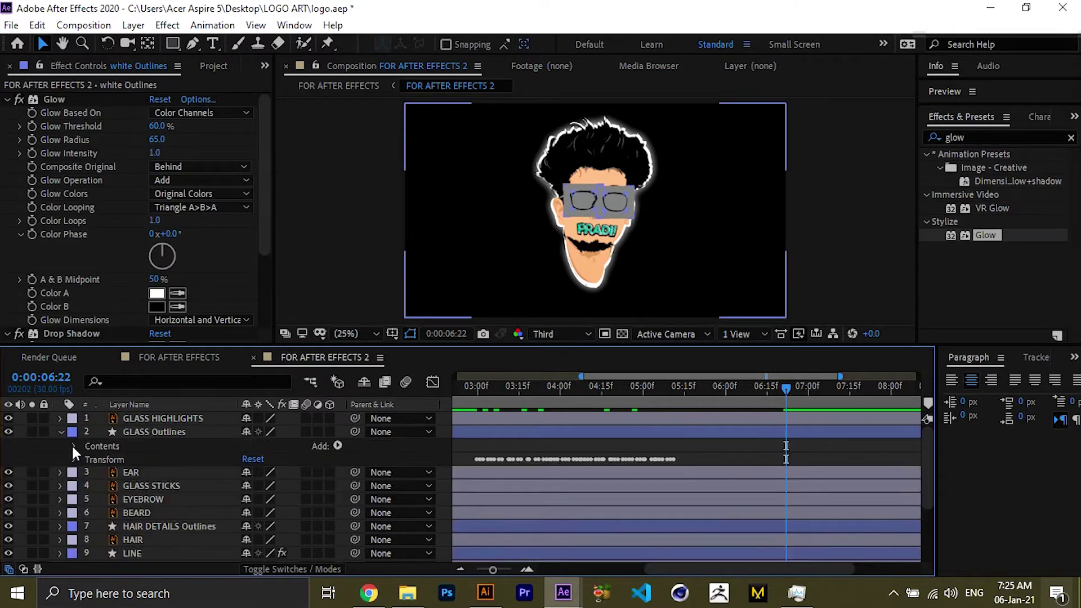
- Add Trim Paths to the HAIR Outlines shape layer and expand its settings
click(74, 446)
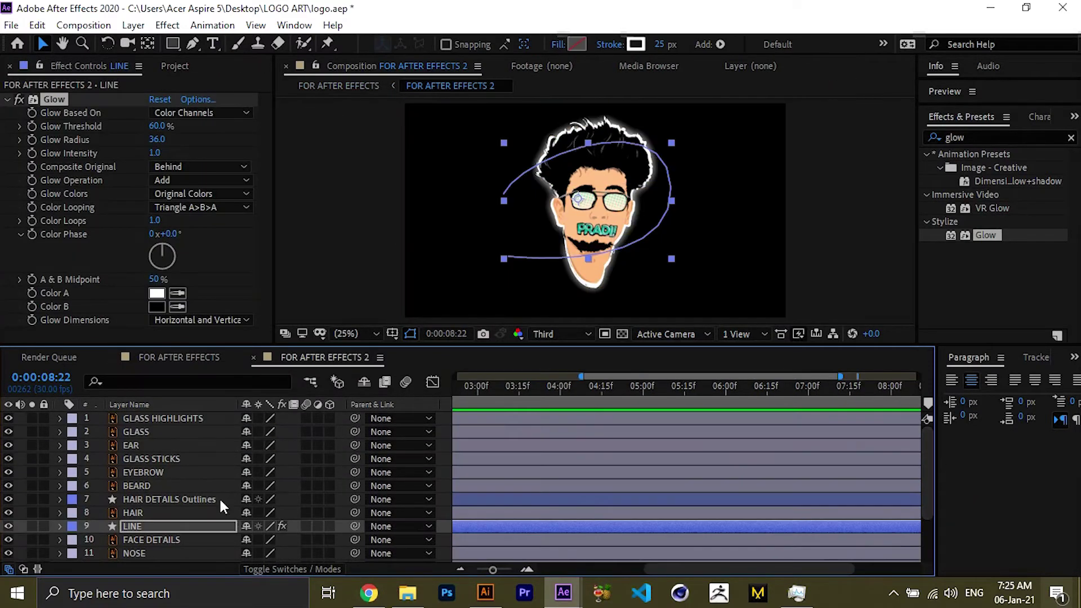
click(137, 511)
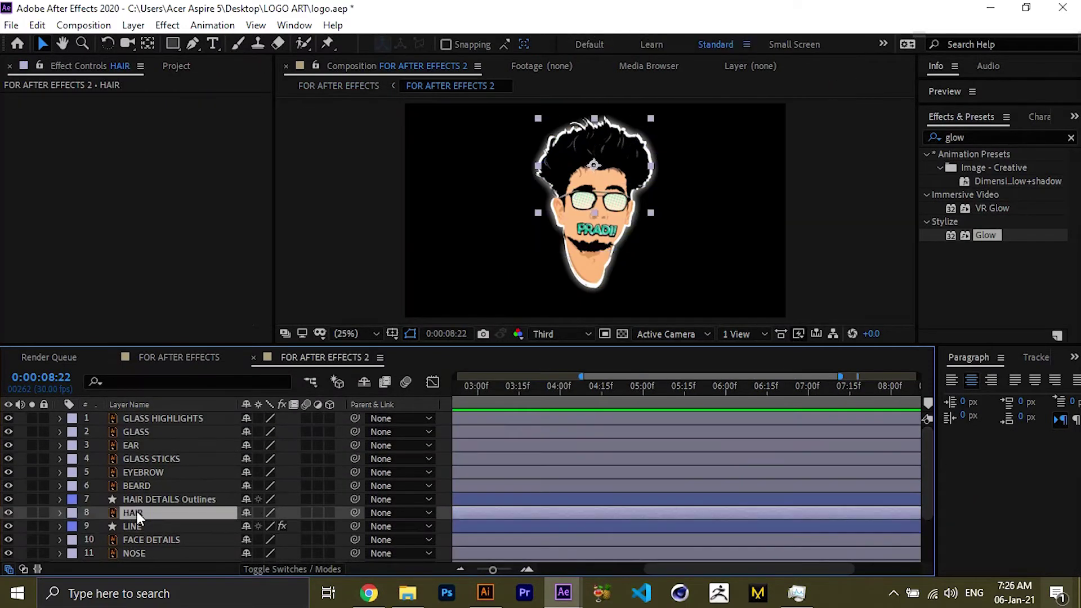
click(393, 439)
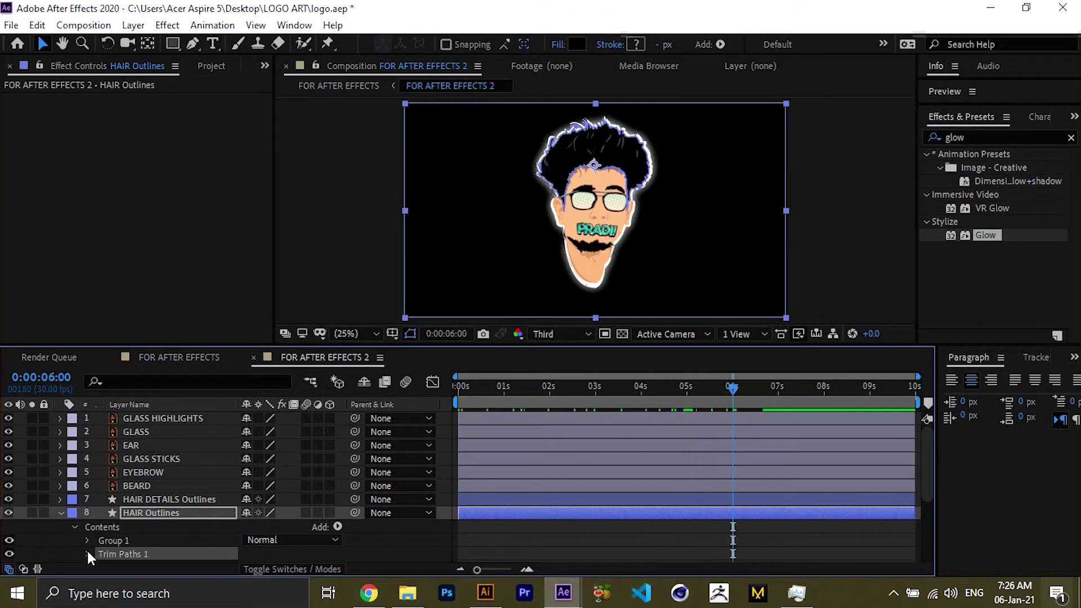
click(86, 554)
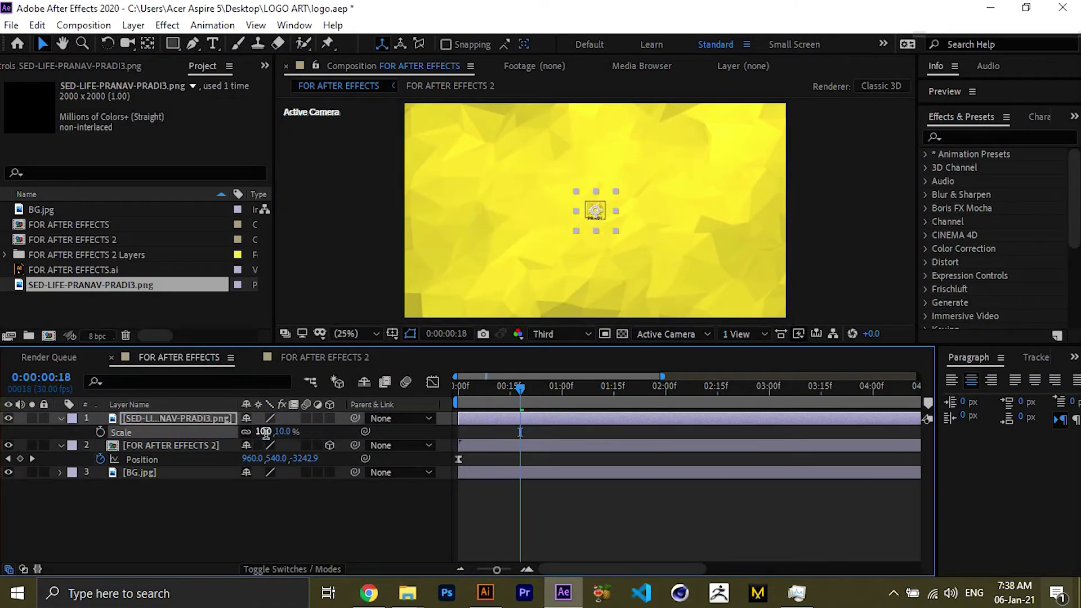
- Place the watermark at 1856,1025 in the bottom-right corner and preview it
key(s)
click(264, 432)
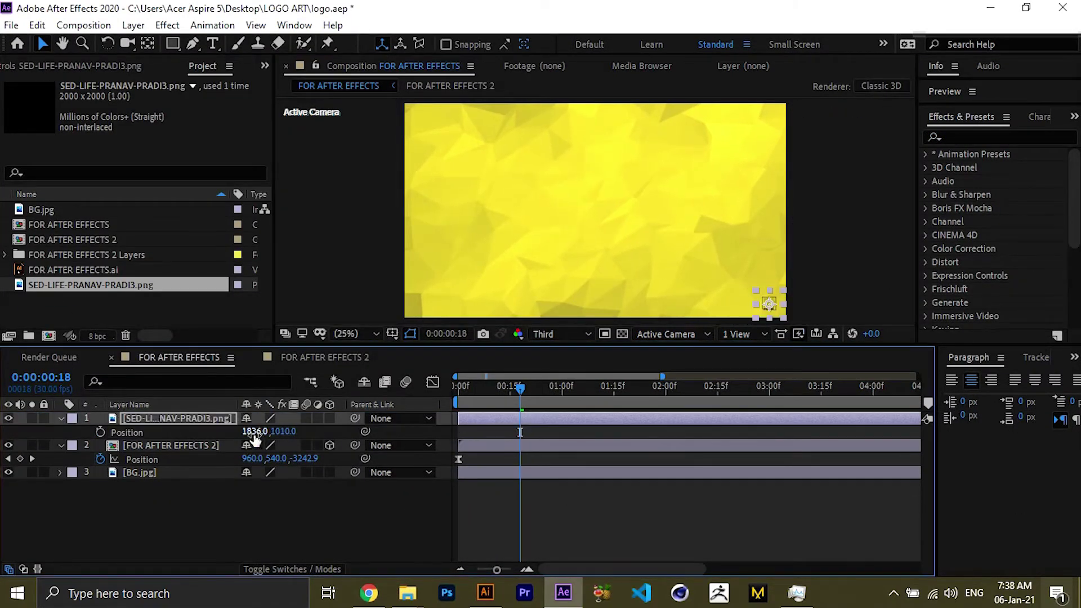
key(space)
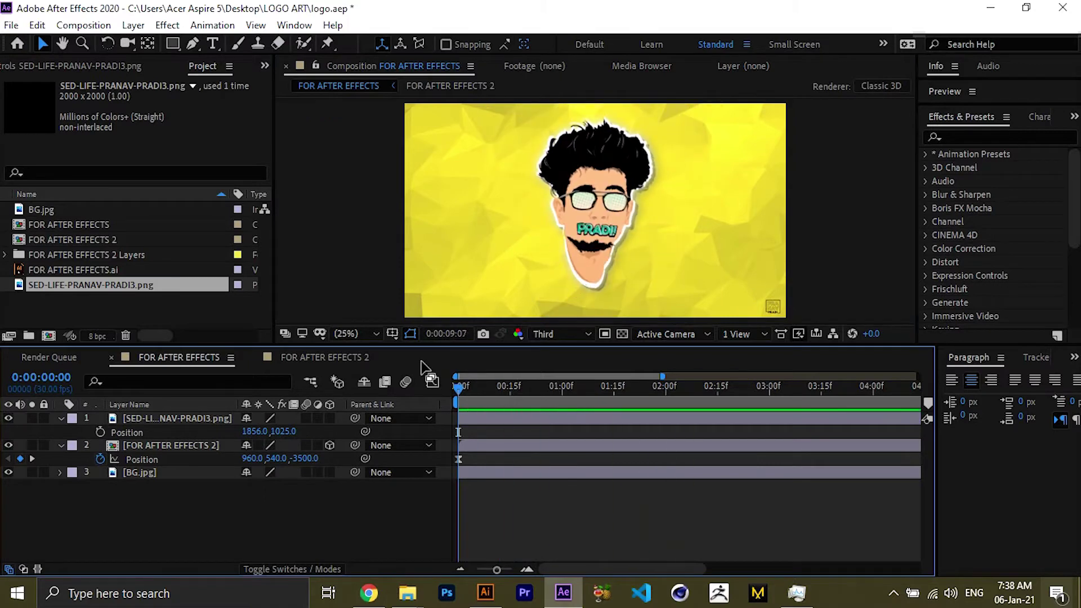
click(461, 569)
- Draw a paragraph text box across the middle of the frame and pick a text colour
click(213, 44)
drag(416, 159, 777, 265)
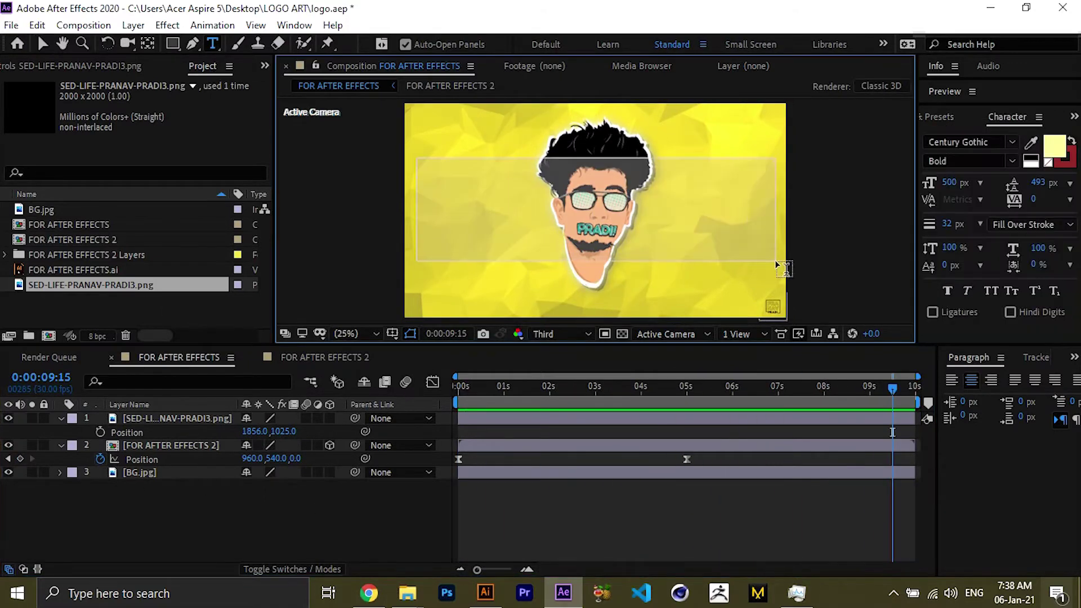
click(1061, 151)
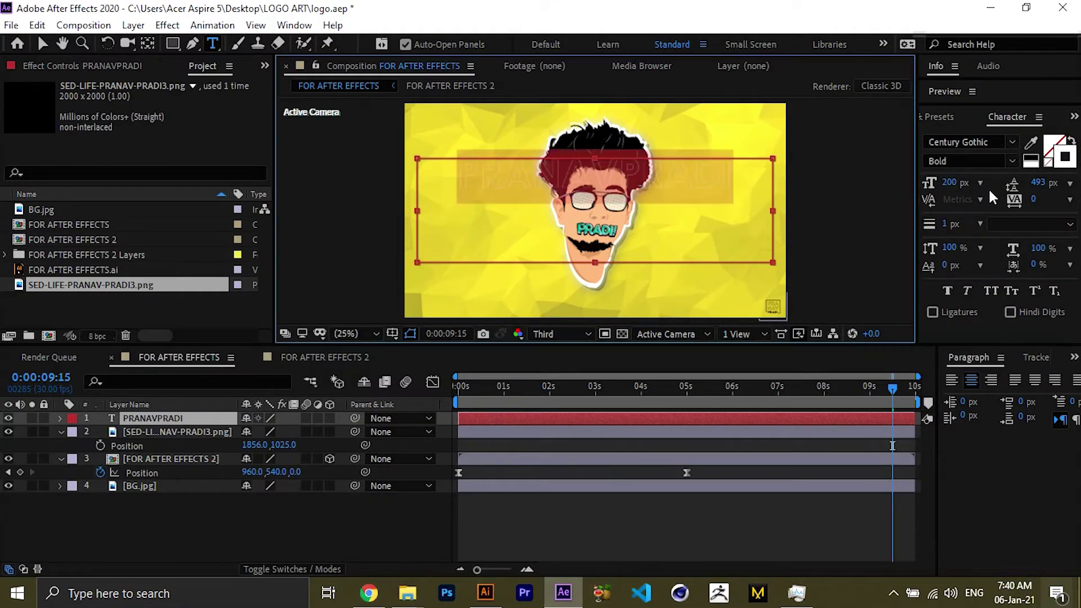
- Change the title font to Big John
click(1012, 142)
click(780, 181)
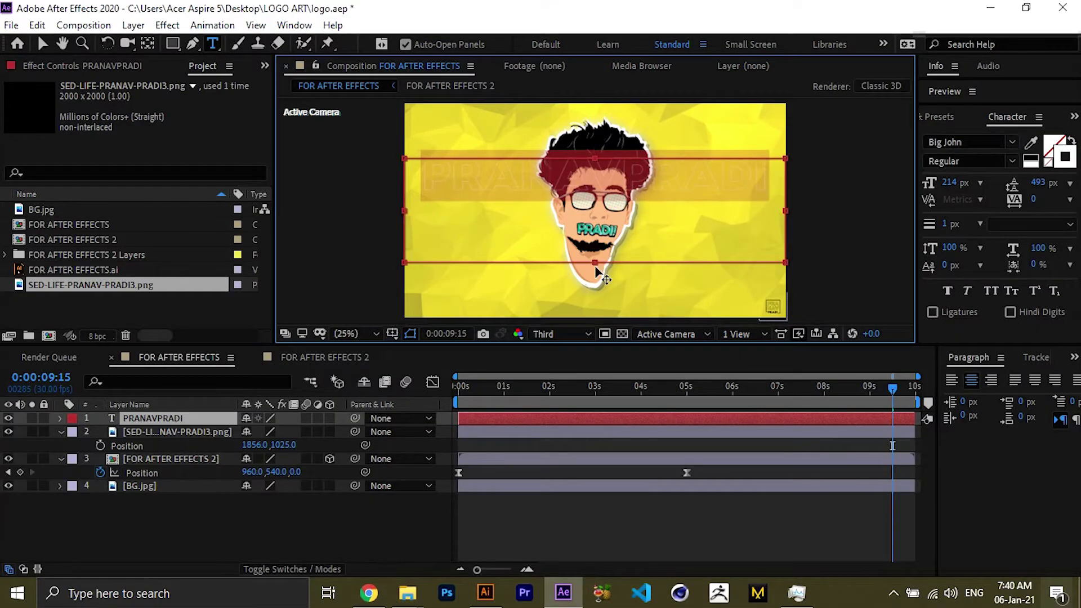
key(Escape)
key(v)
- Set the title's tracking to 5 px and preview the animation
double_click(163, 419)
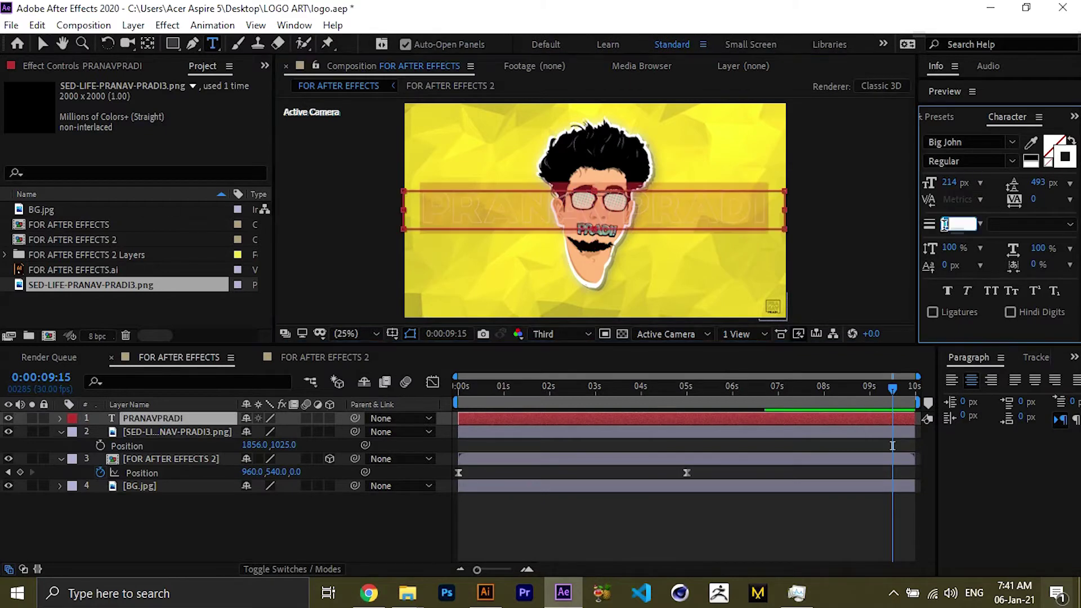
text(5)
key(Return)
key(Escape)
key(v)
key(ctrl+[)
key(ctrl+[)
key(space)
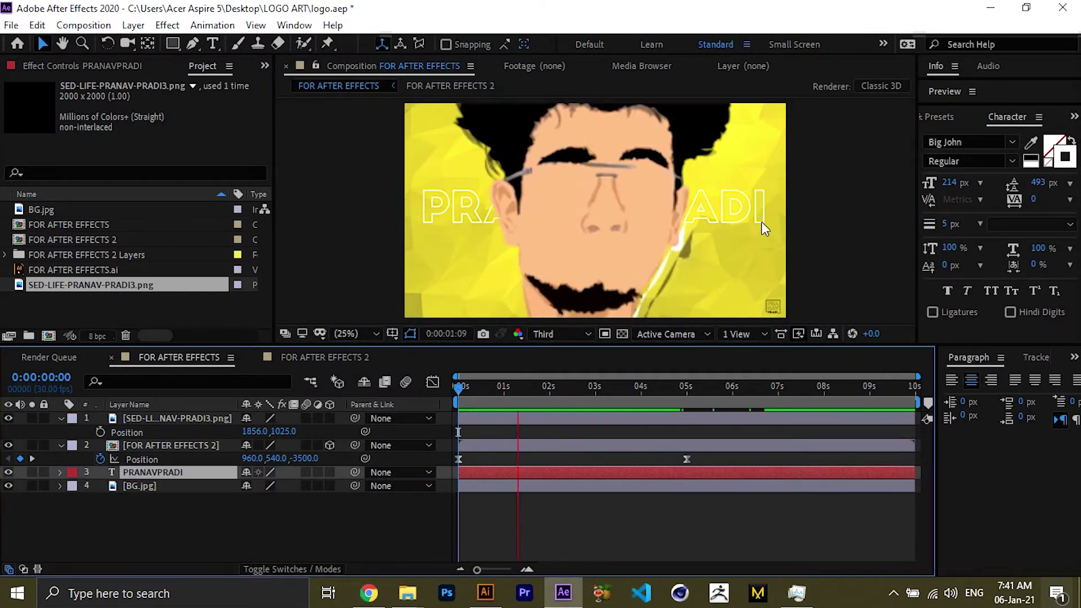
key(space)
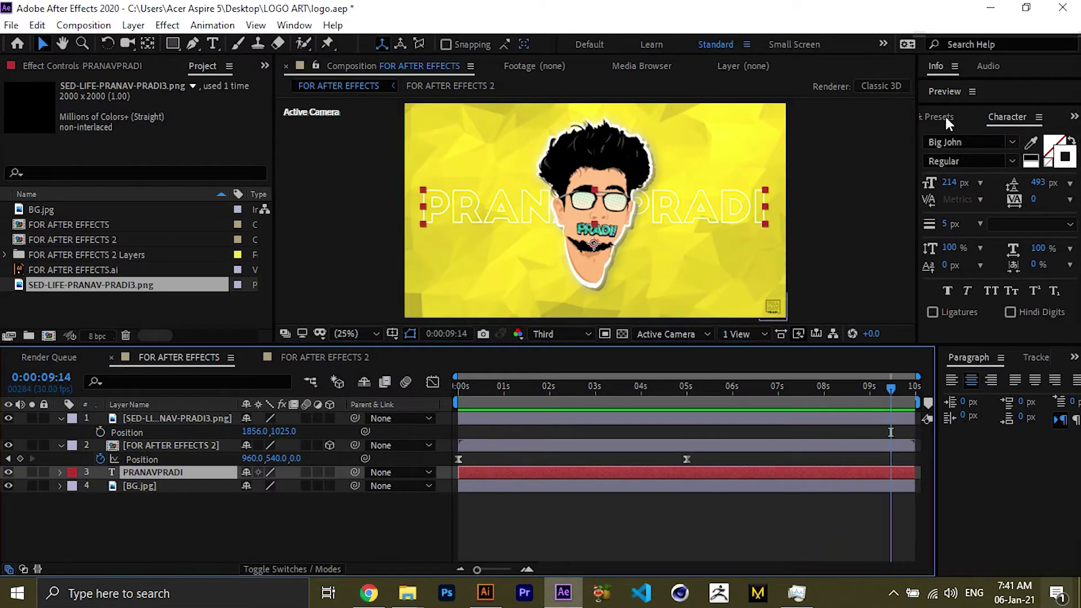
- Draw a rectangular mask over the PRANAVPRADI text and reveal its mask settings
click(947, 119)
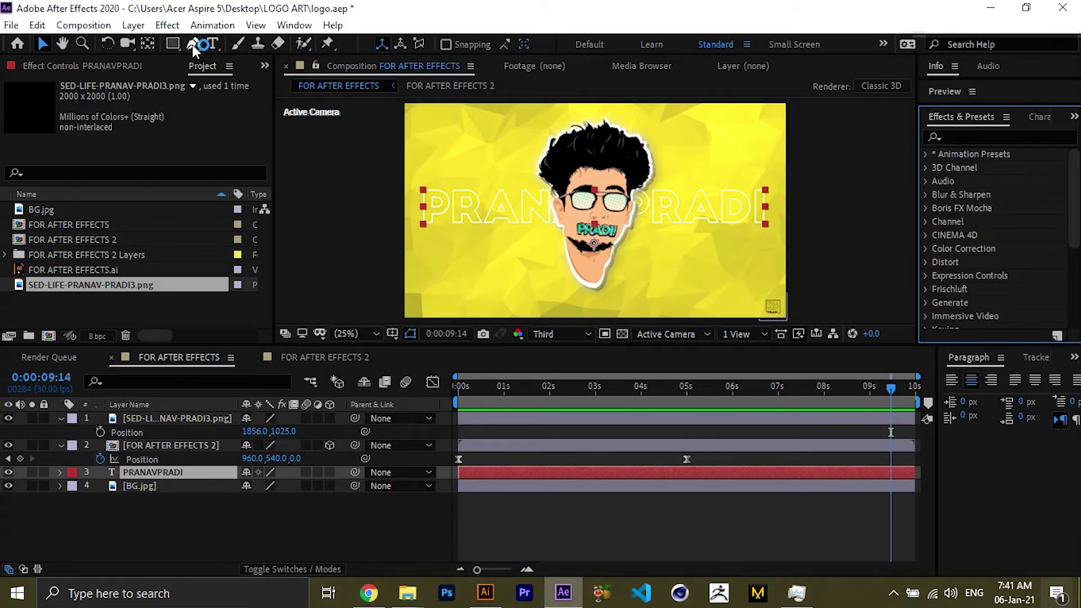
click(172, 43)
drag(455, 183, 520, 241)
drag(856, 262, 806, 249)
click(267, 512)
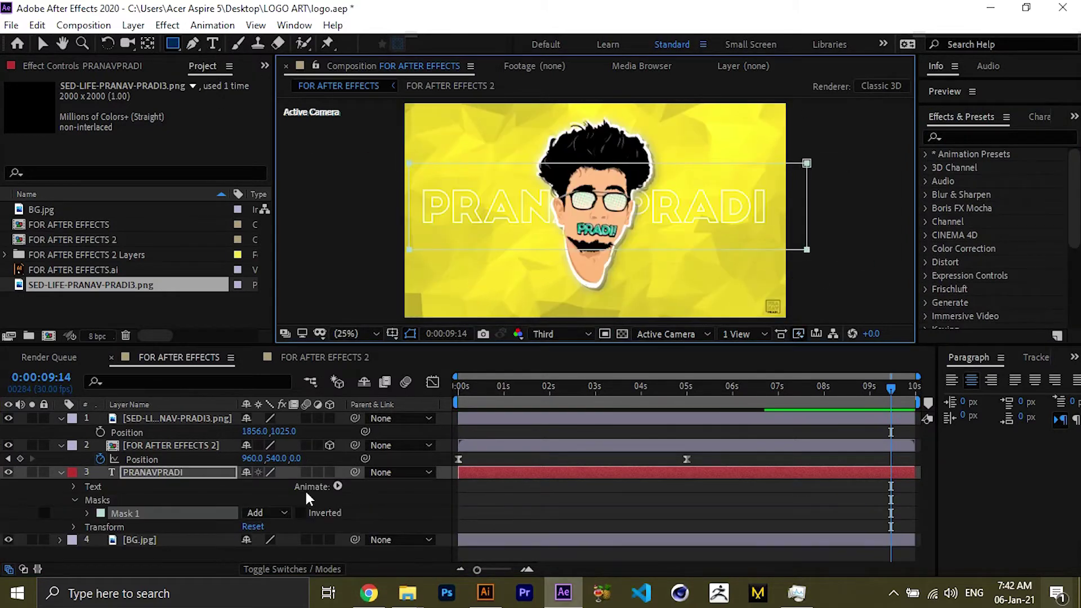
click(265, 525)
- Raise the text layer's opacity to 98%, adjust its scale, and preview from the start
click(74, 527)
scroll(252, 503, down, 2)
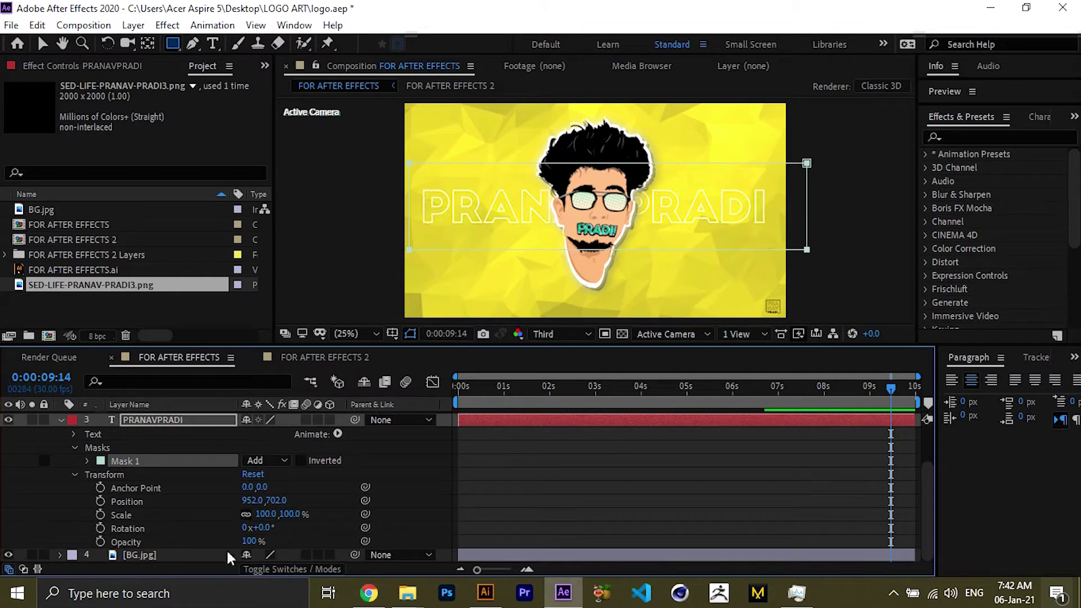
drag(228, 541, 276, 541)
drag(263, 515, 457, 522)
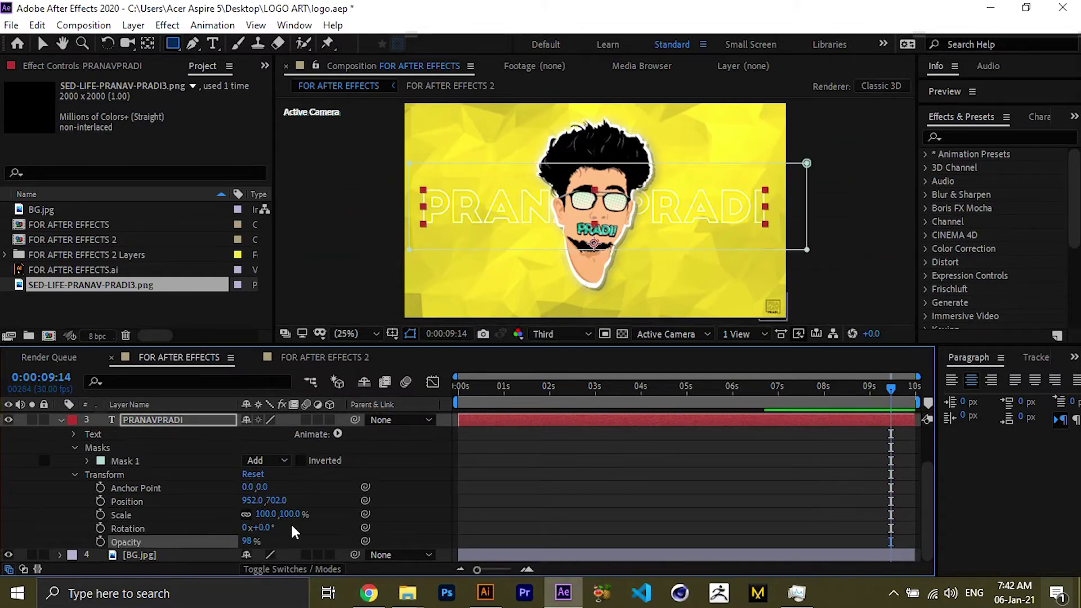
click(60, 419)
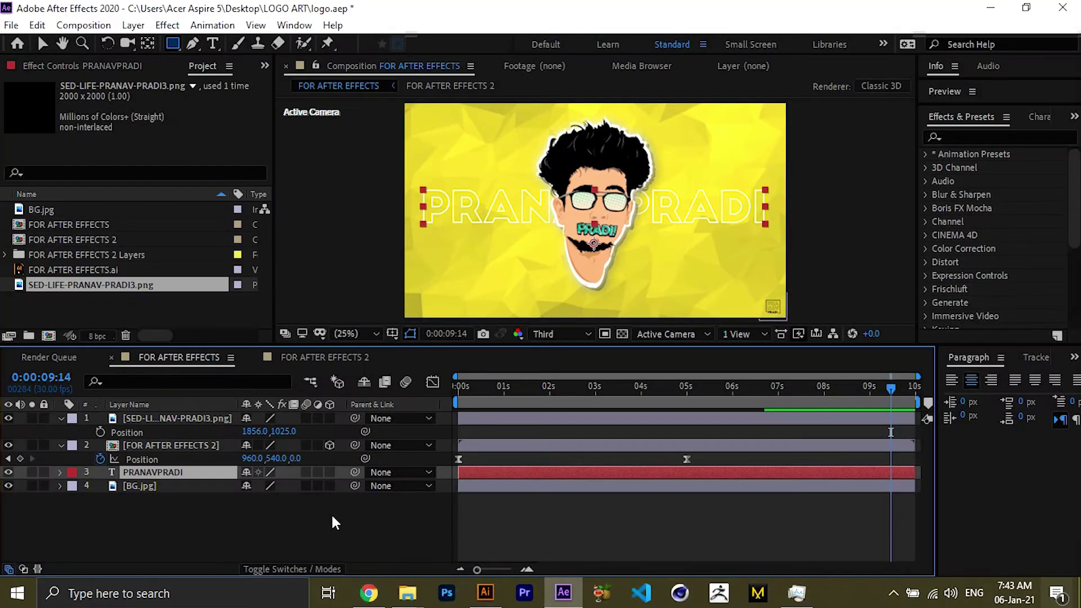
key(space)
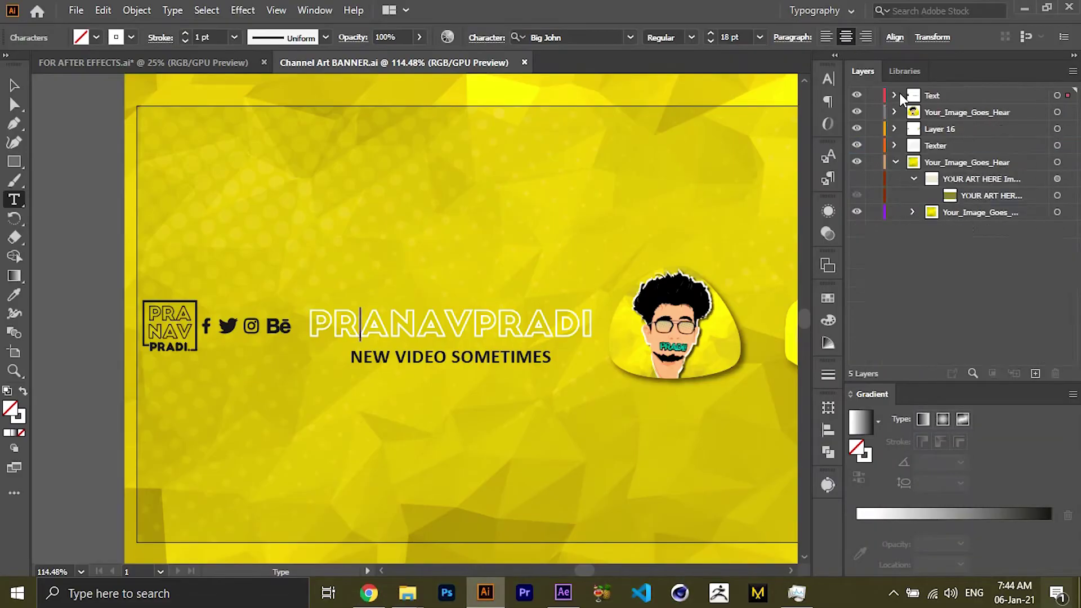
- Hide the banner background, artwork and face layers, leaving only the social icons group
click(856, 95)
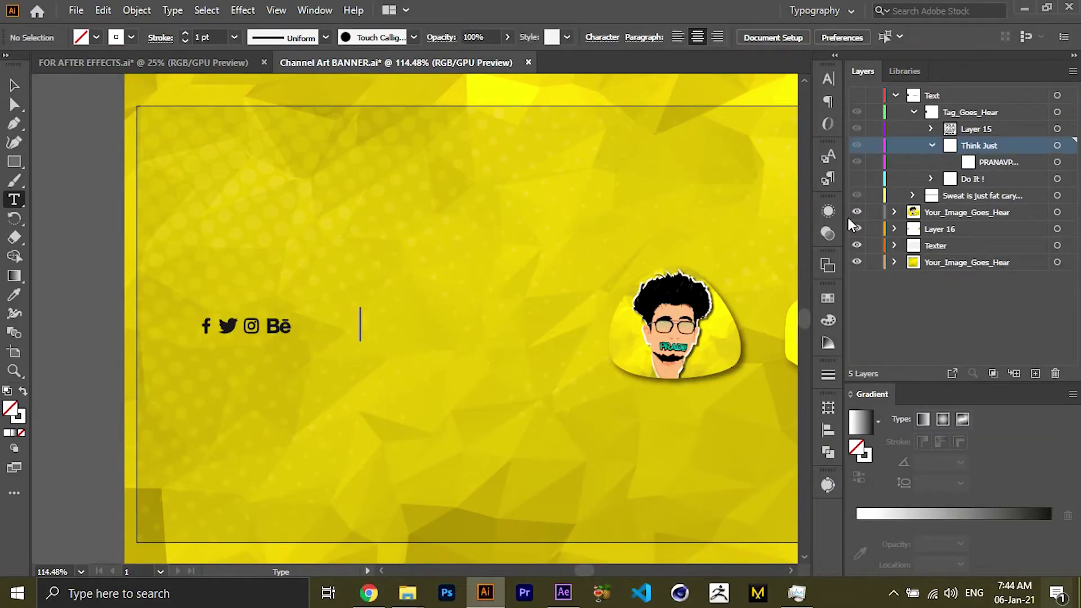
click(857, 212)
click(857, 246)
click(896, 229)
click(858, 262)
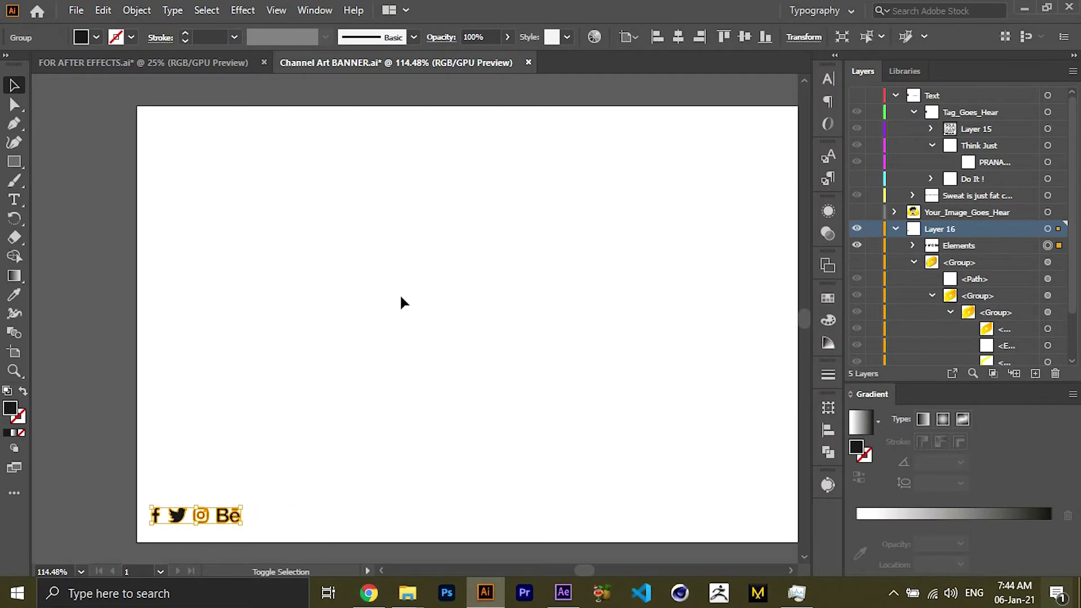
- Save the social icons as a 1920-pixel-wide PNG-24 through Save for Web
key(ctrl+alt+shift+s)
text(1920)
key(Return)
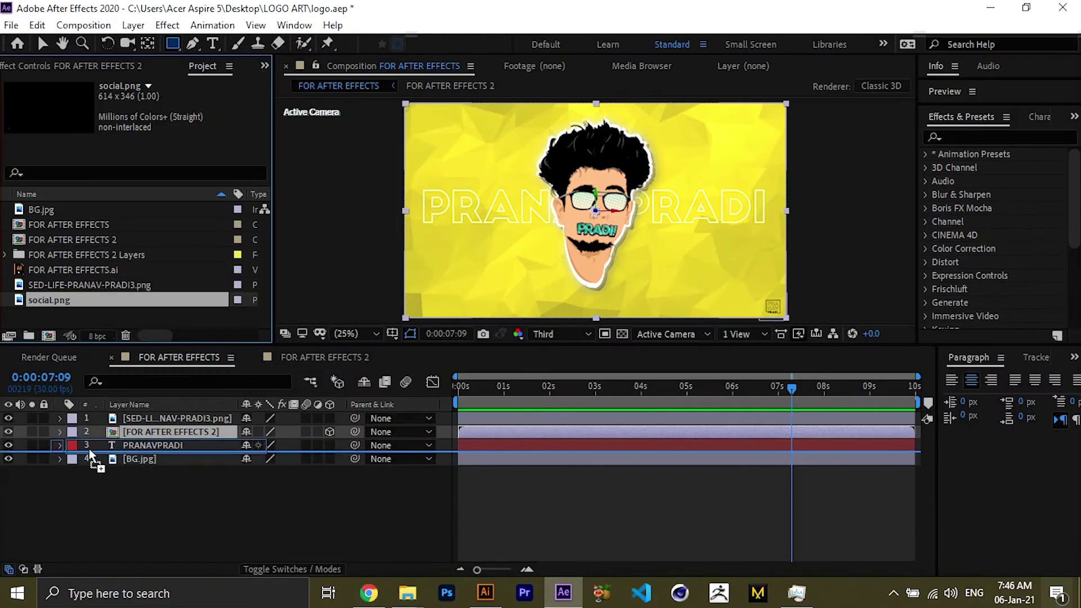
drag(89, 448, 114, 418)
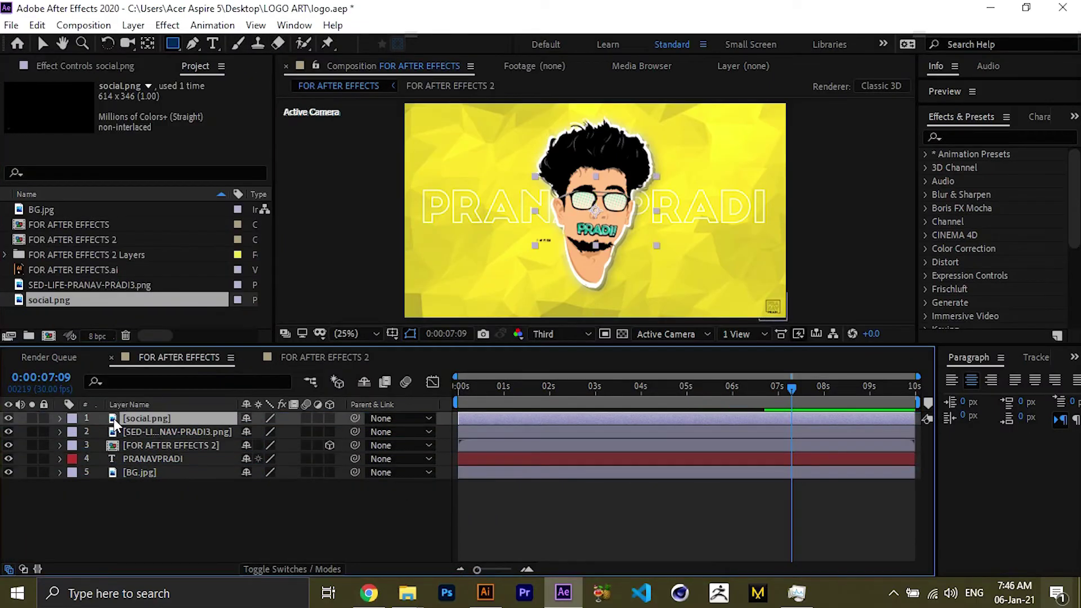
key(s)
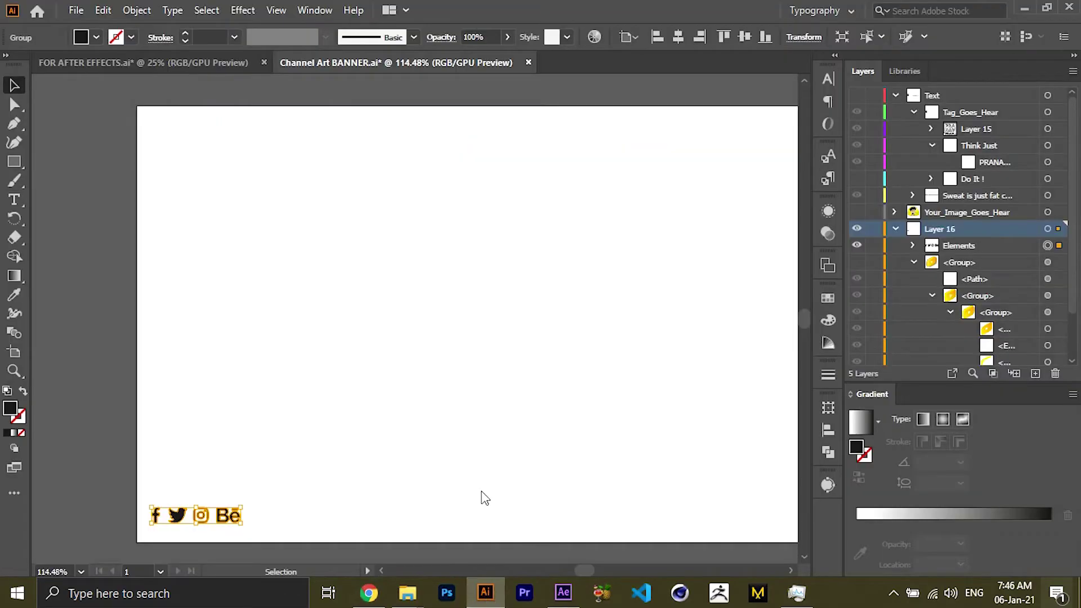
text(1920)
key(Tab)
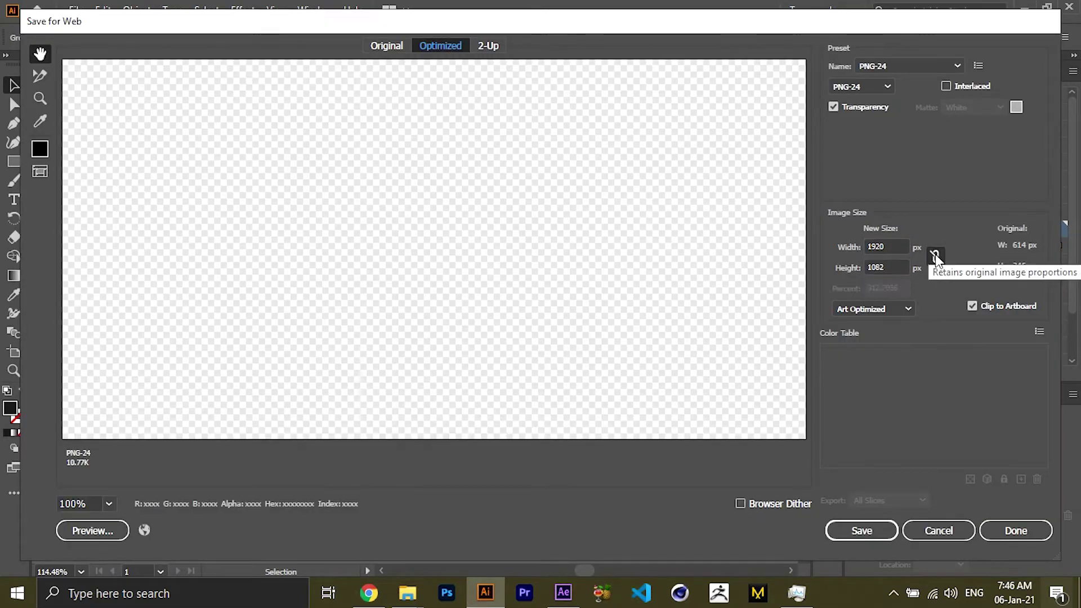
click(862, 530)
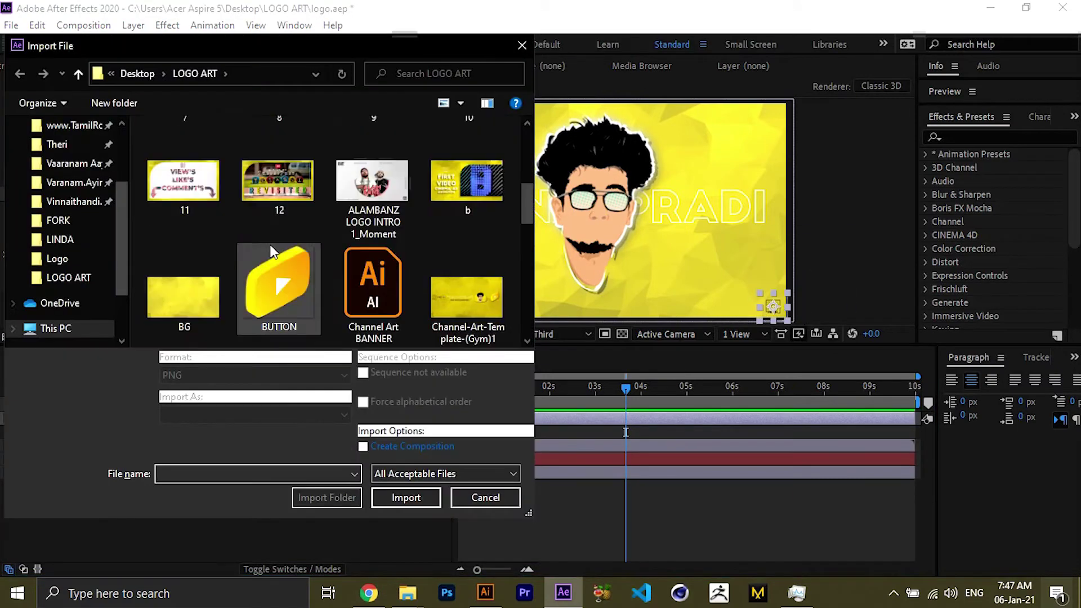
- Import social.png, show its Position, and preview the composition with the icons
scroll(269, 244, down, 3)
double_click(291, 251)
key(p)
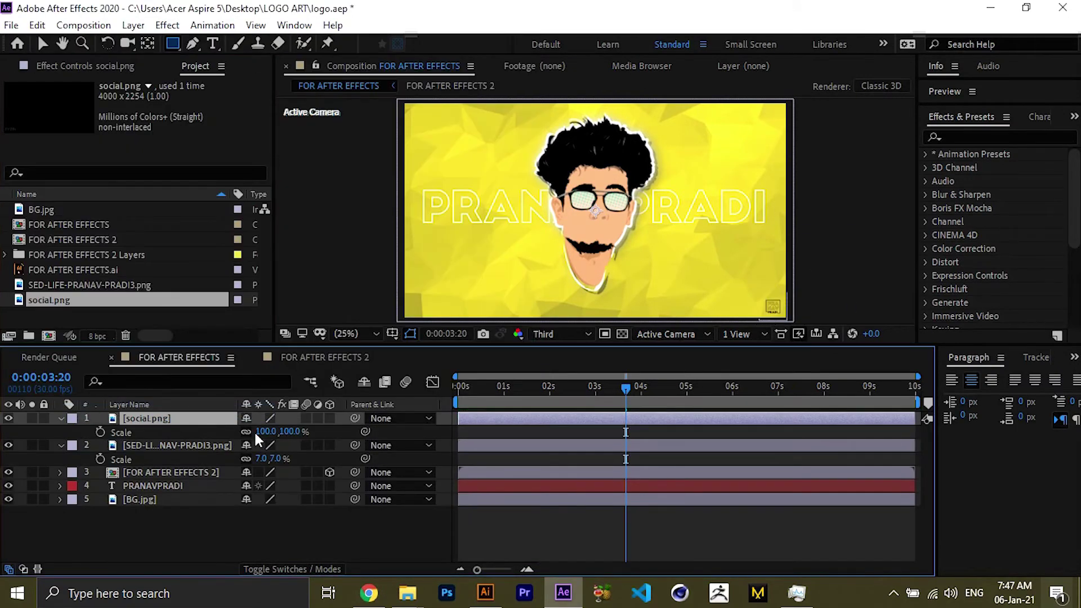
key(space)
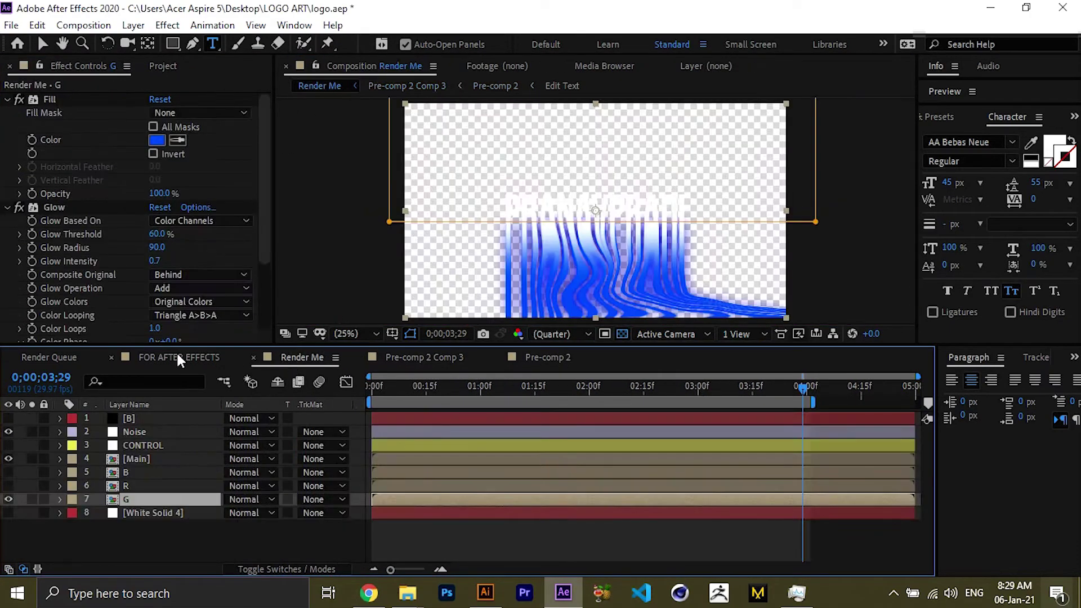
- Scrub the FOR AFTER EFFECTS intro and set the Render Me Fill colour to white
click(178, 357)
mouse_move(700, 388)
mouse_down()
mouse_move(602, 388)
mouse_move(777, 389)
mouse_up()
click(299, 357)
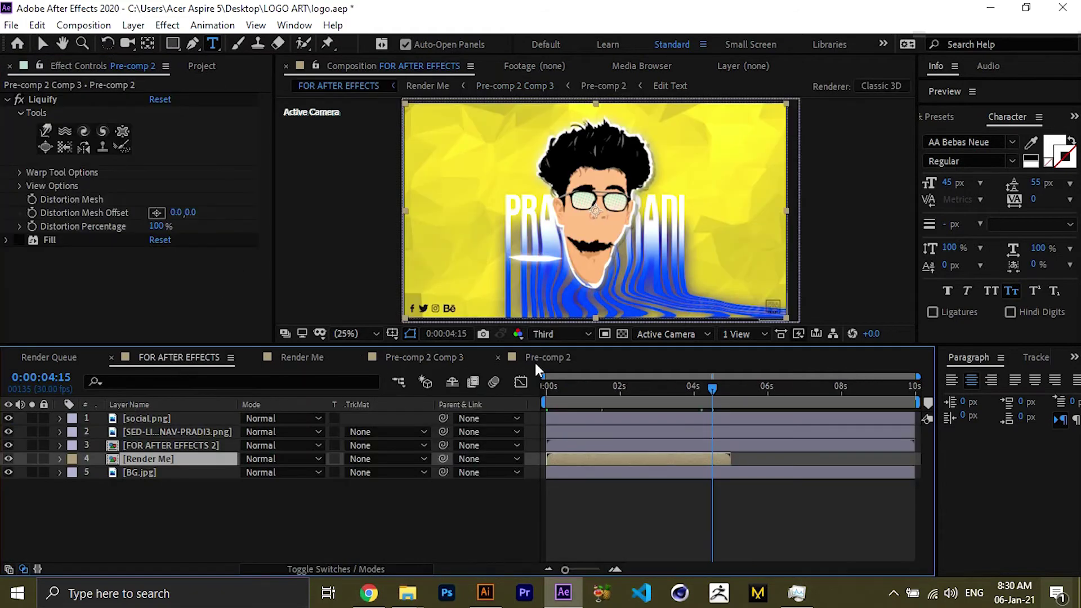
click(538, 359)
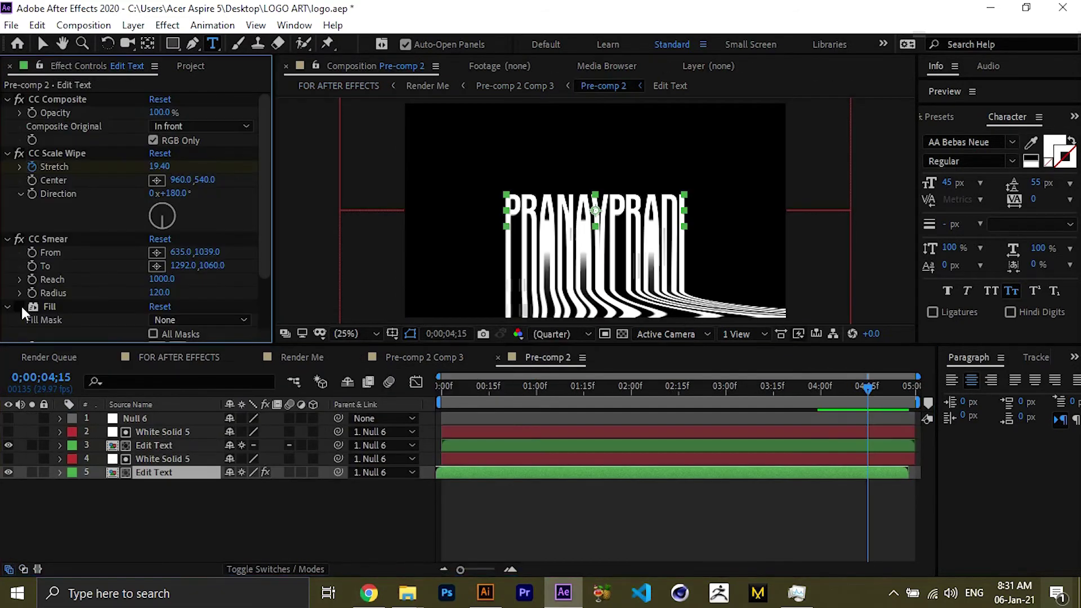
click(498, 358)
click(359, 358)
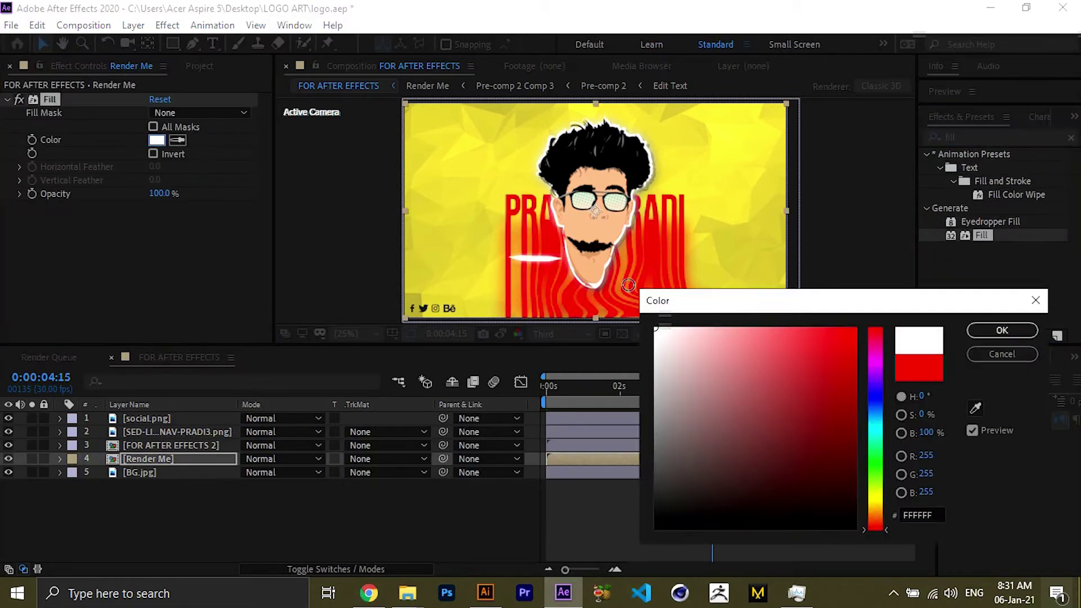
key(Return)
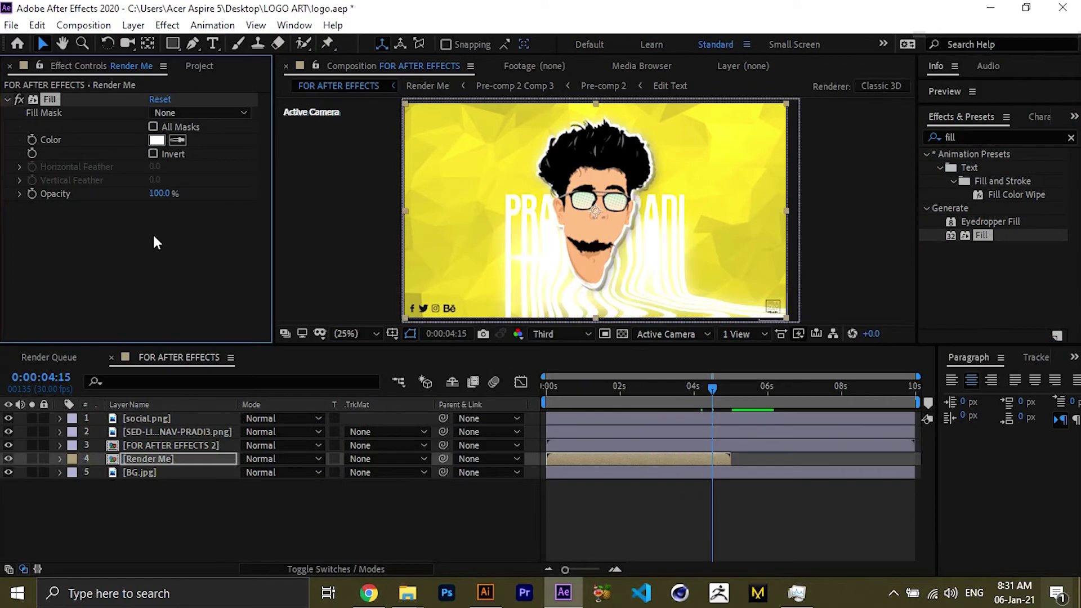
- Step into Render Me > Main > Pre-comp 2 and briefly open Edit Text
double_click(154, 457)
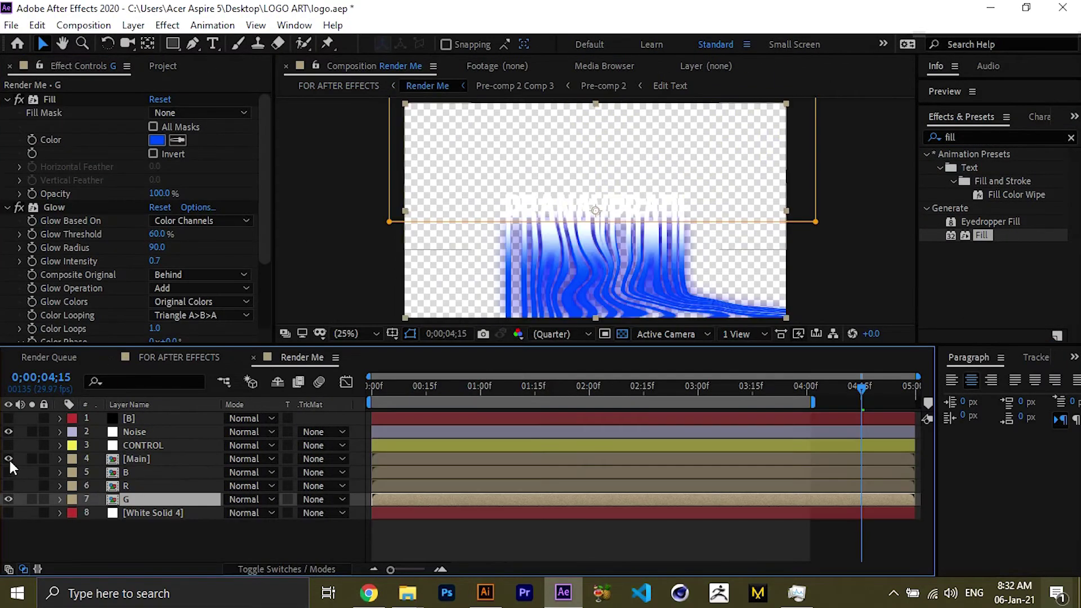
click(160, 358)
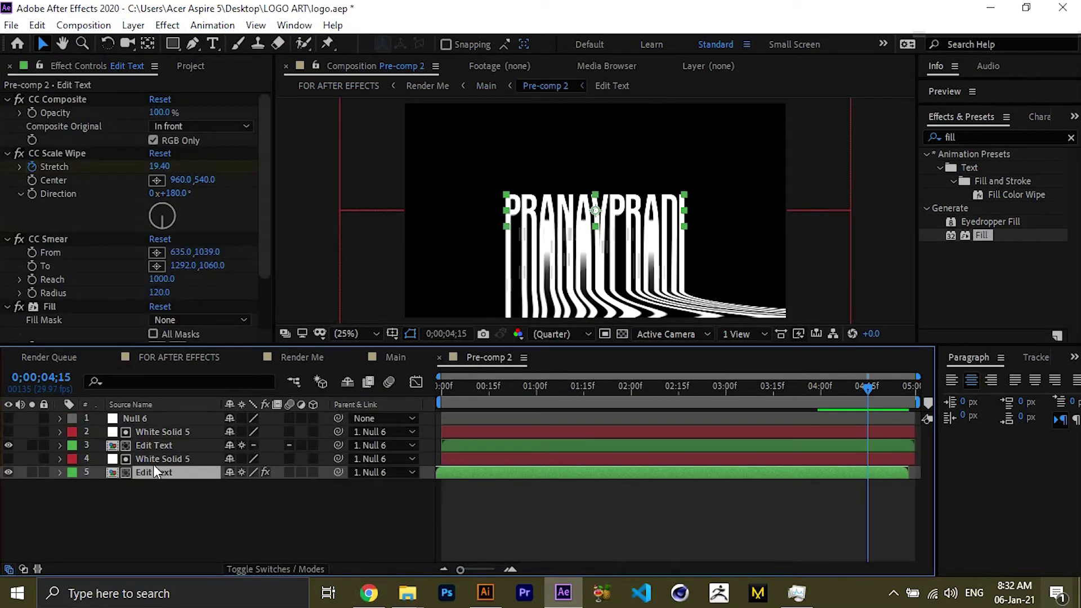
click(160, 431)
double_click(153, 444)
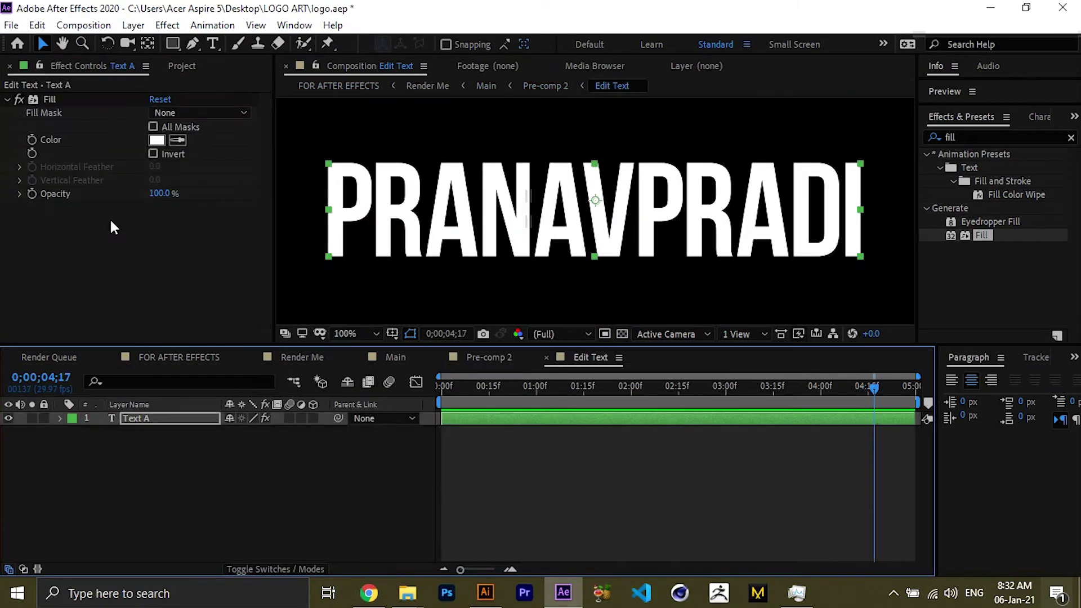
click(543, 357)
click(440, 357)
- In Pre-comp 2, select White Solid 5, then Null 6, and return to the main comp
double_click(144, 418)
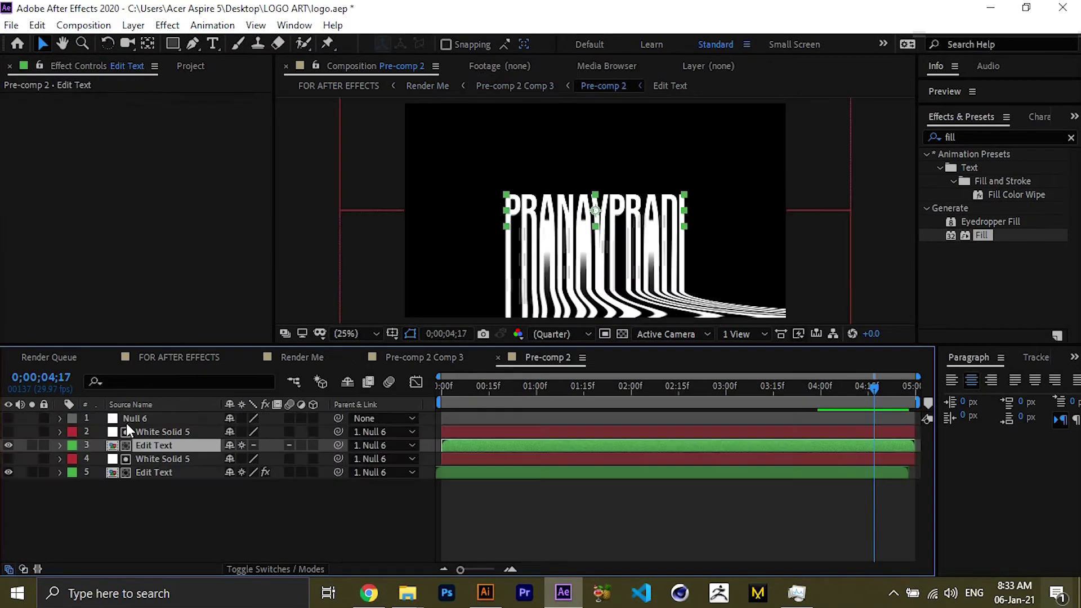
click(150, 431)
key(ctrl+Up)
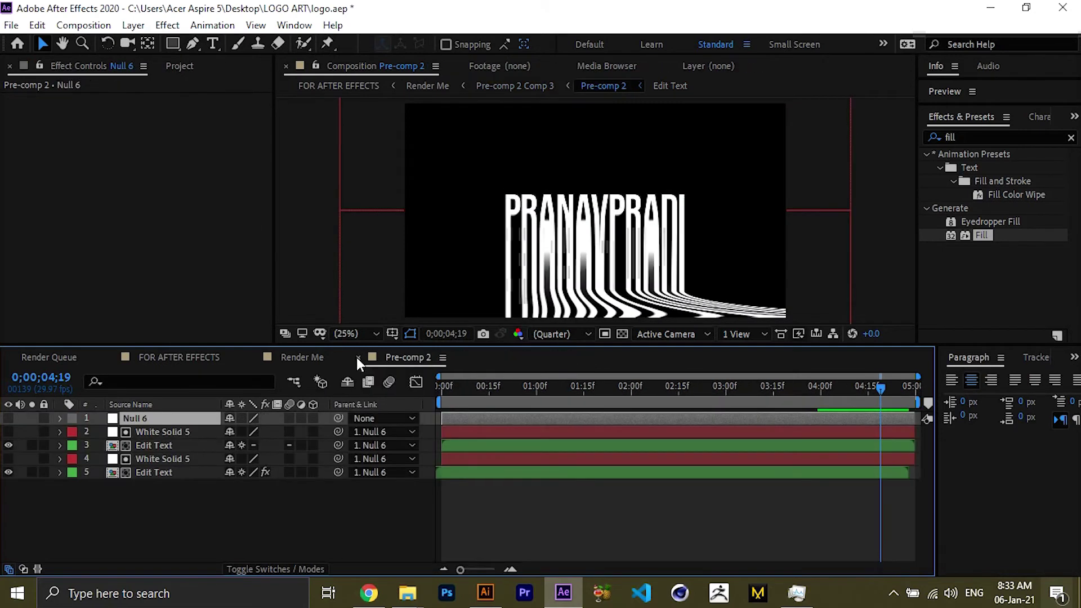
click(358, 357)
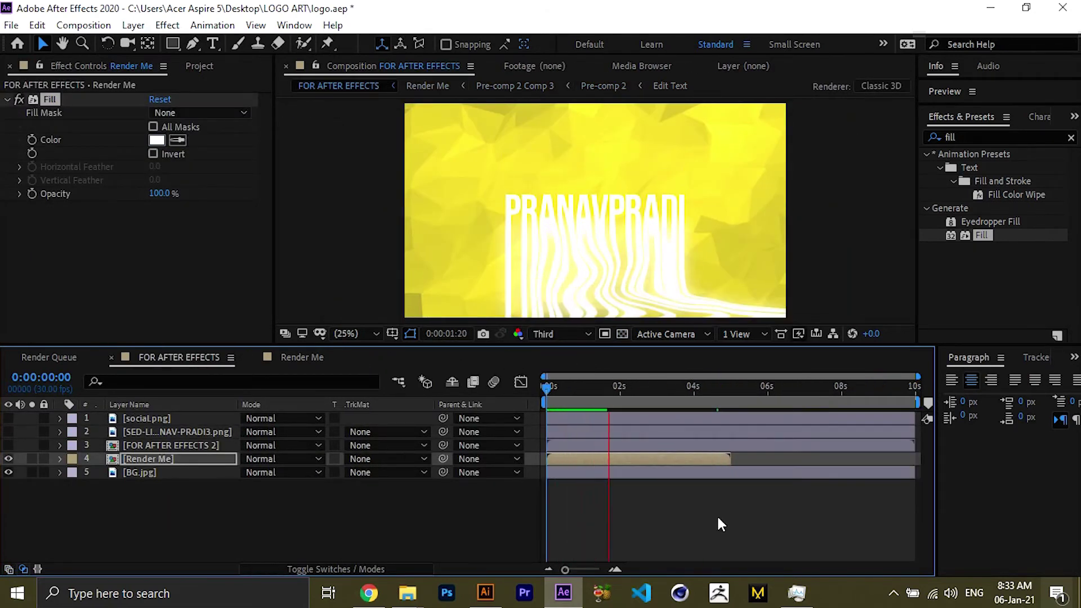
click(182, 66)
- In the Edit Text comp, set the title's tracking to 0
double_click(62, 299)
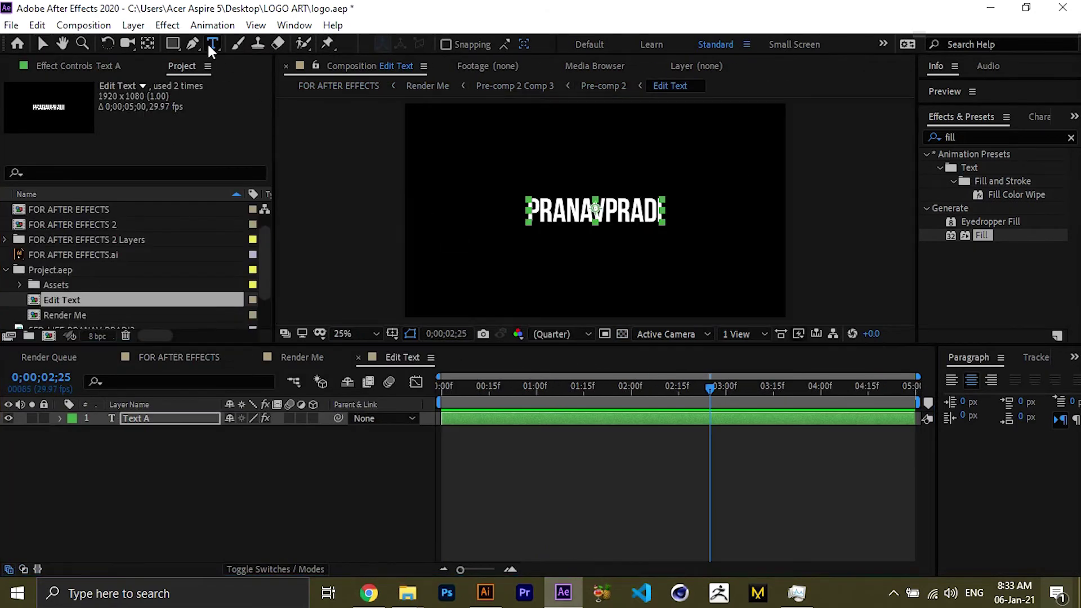
click(213, 44)
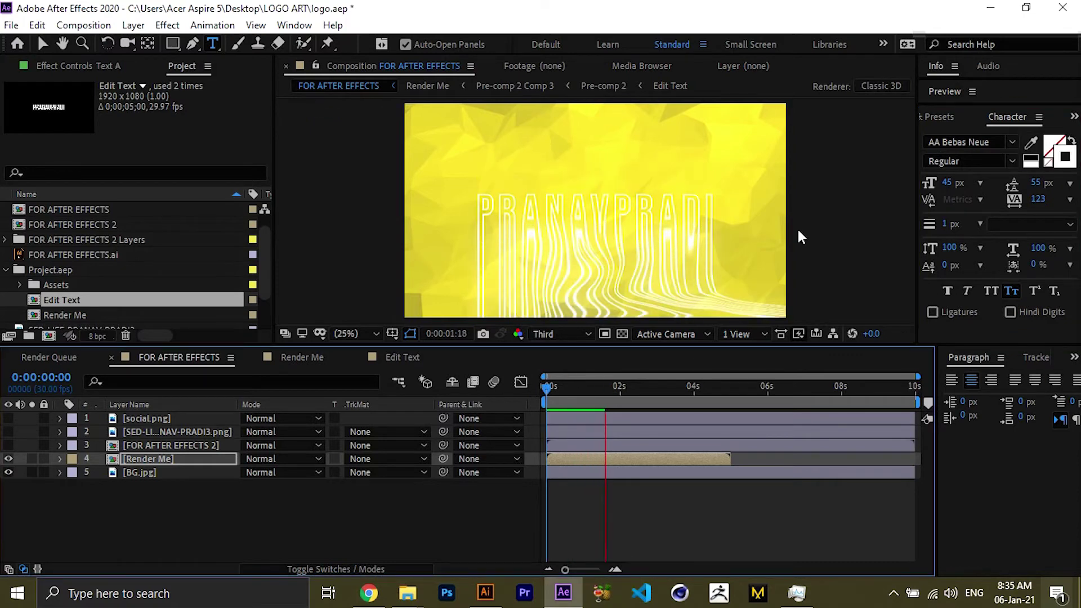
click(1038, 199)
text(0)
key(Return)
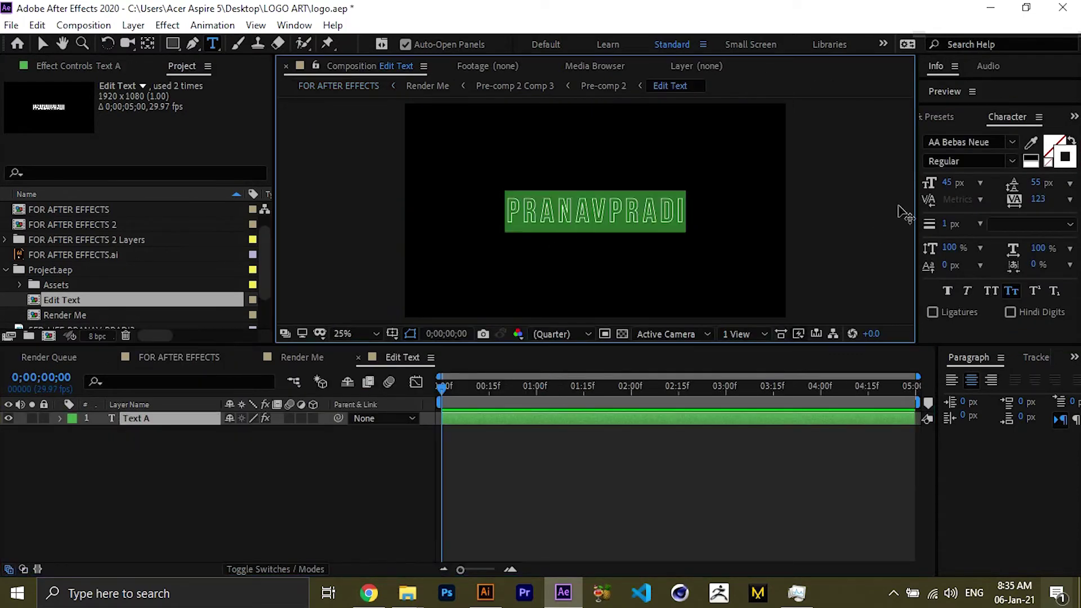
- Set the title fill colour at 4 seconds, then preview the FOR AFTER EFFECTS comp
click(693, 387)
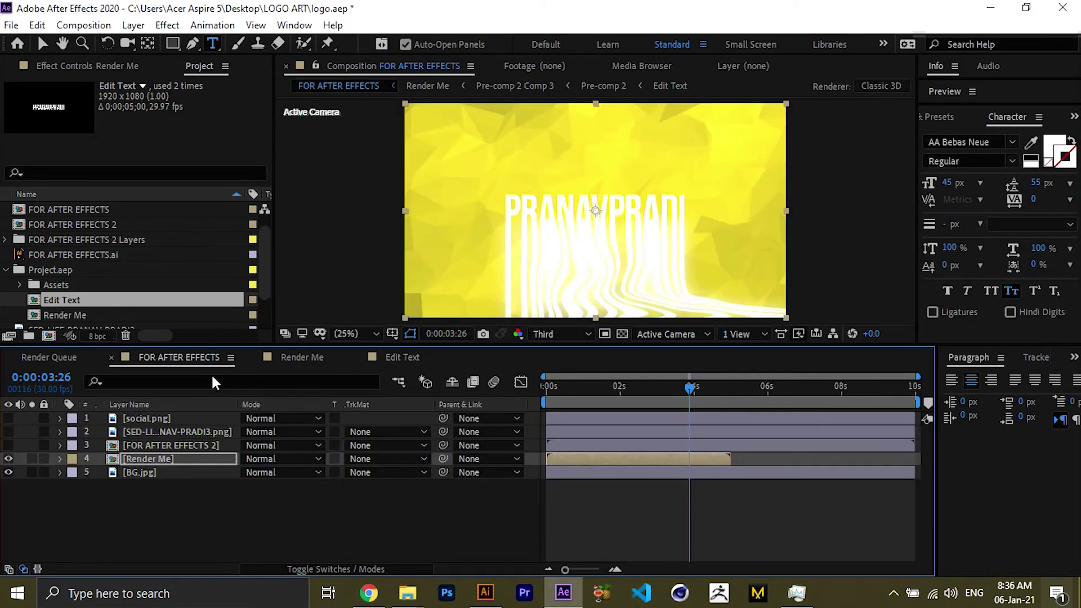
click(998, 330)
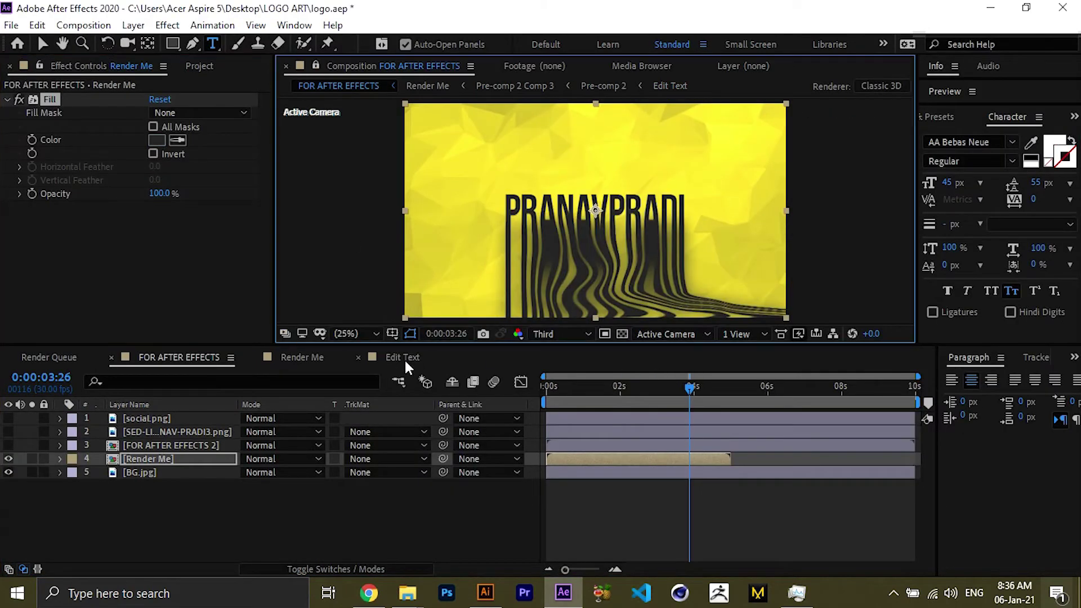
double_click(148, 459)
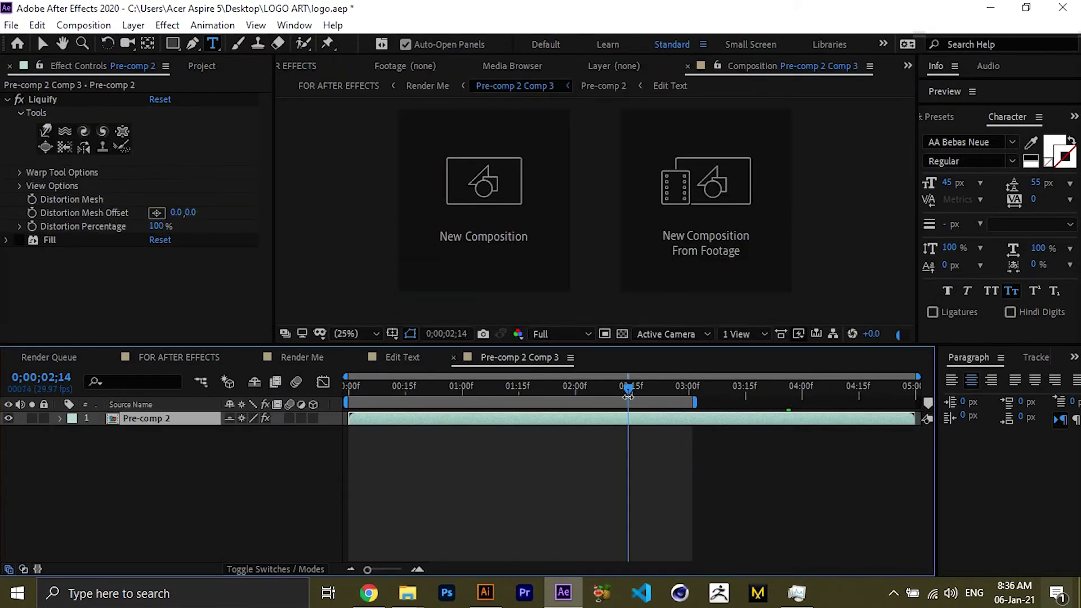
click(332, 86)
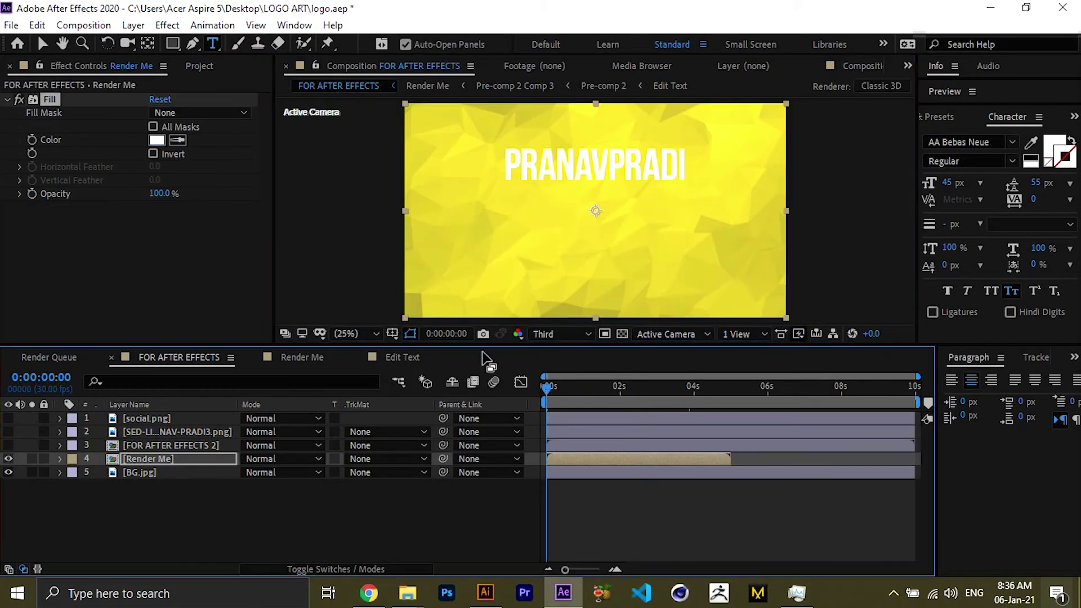
key(space)
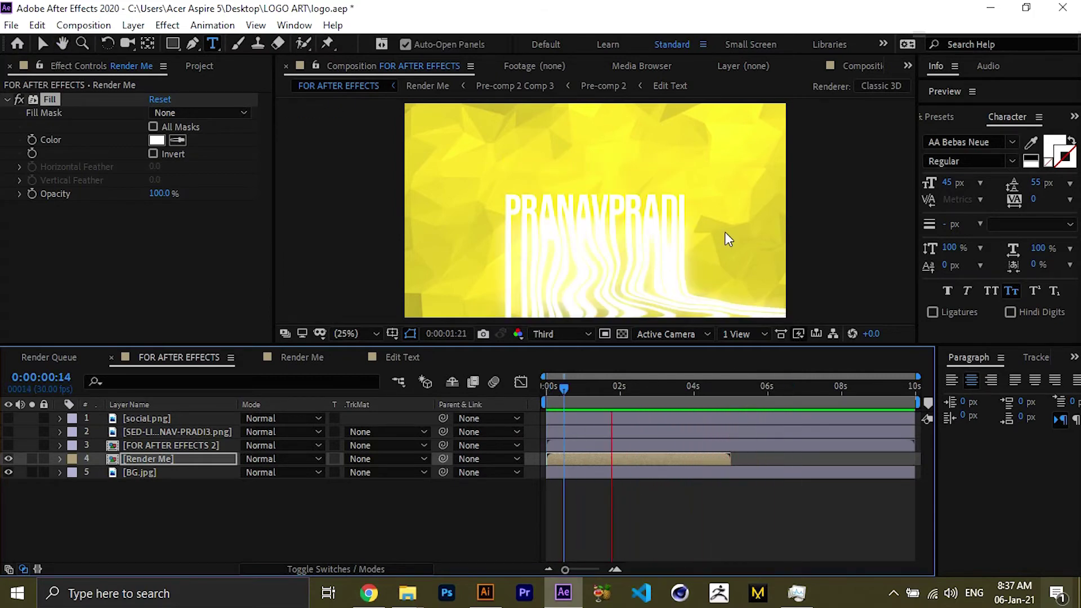
key(space)
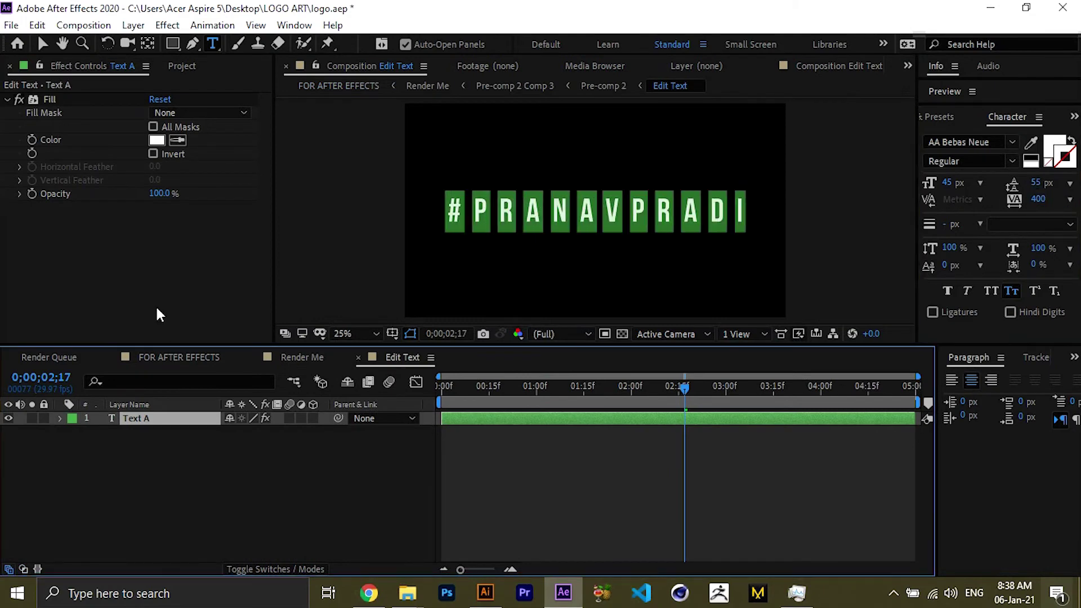
- Preview the outlined PRANAVPRADI intro in FOR AFTER EFFECTS, parking just before 5 seconds
click(168, 357)
key(space)
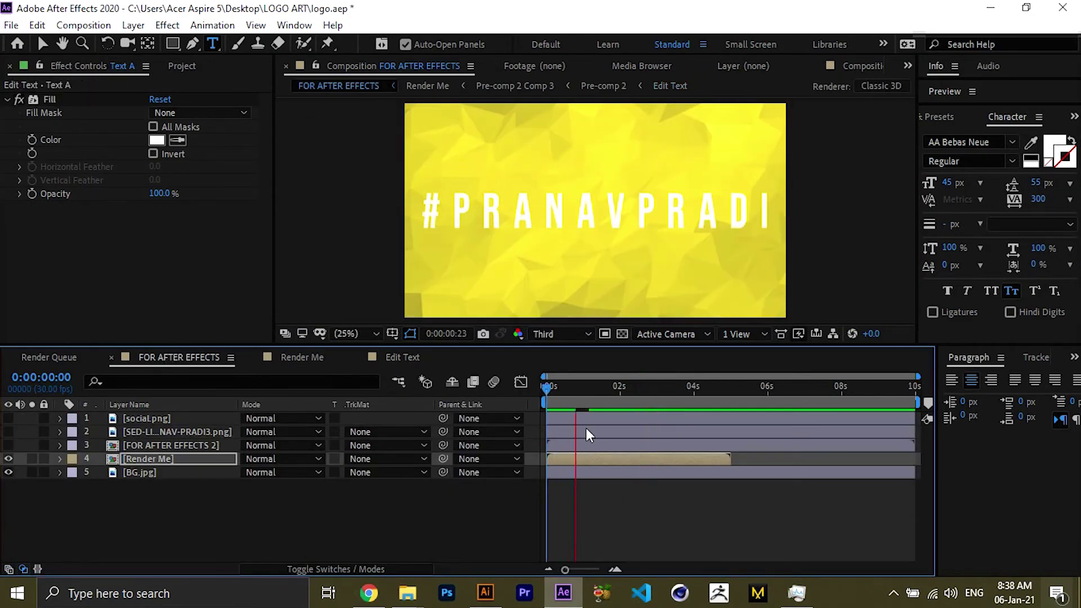
key(space)
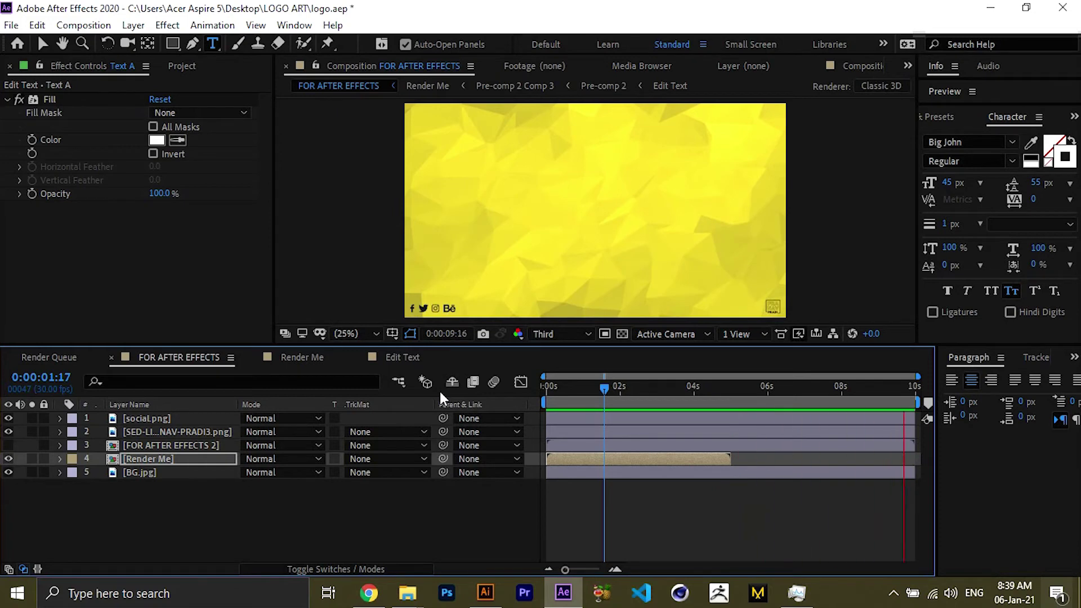
key(space)
click(729, 440)
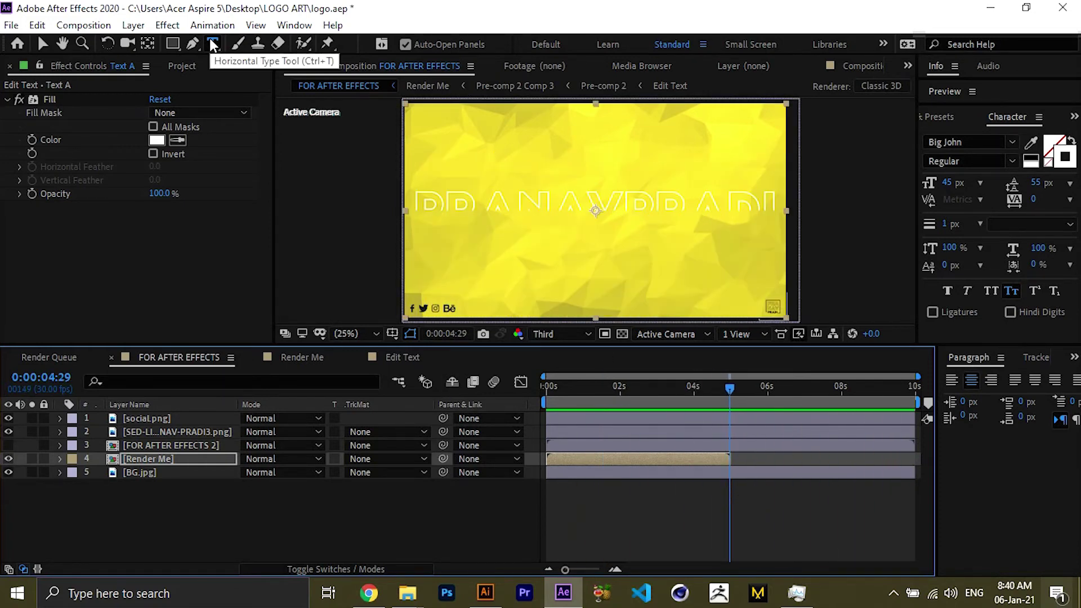
- Set the FOR AFTER EFFECTS duration to 15 s and start the FOR AFTER EFFECTS 2 layer near 4 seconds
click(182, 66)
click(70, 209)
right_click(70, 209)
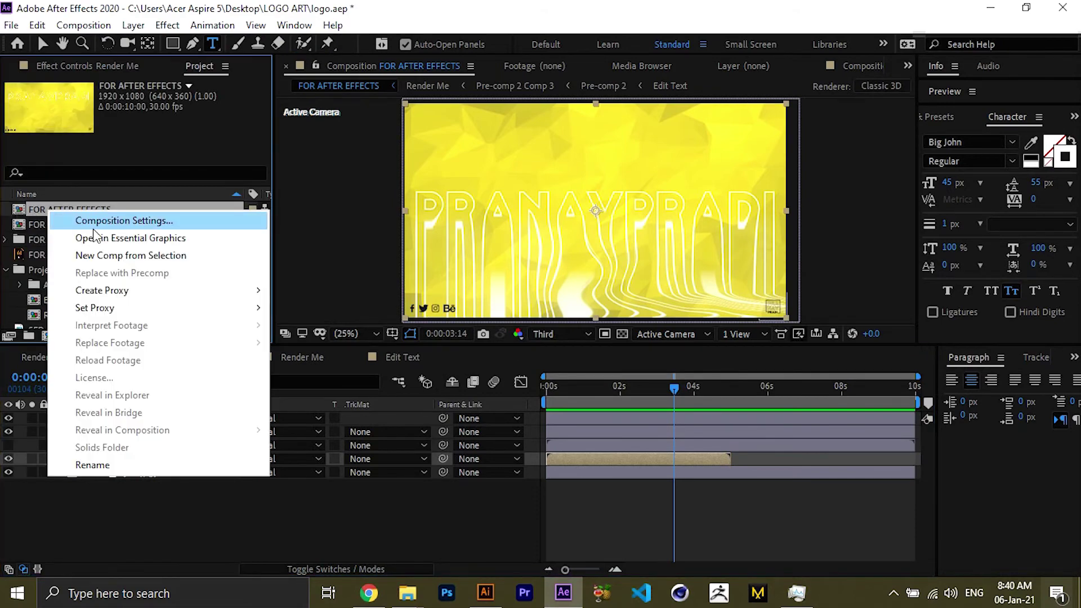
click(132, 220)
click(426, 310)
text(15:00)
key(Return)
drag(569, 444, 679, 444)
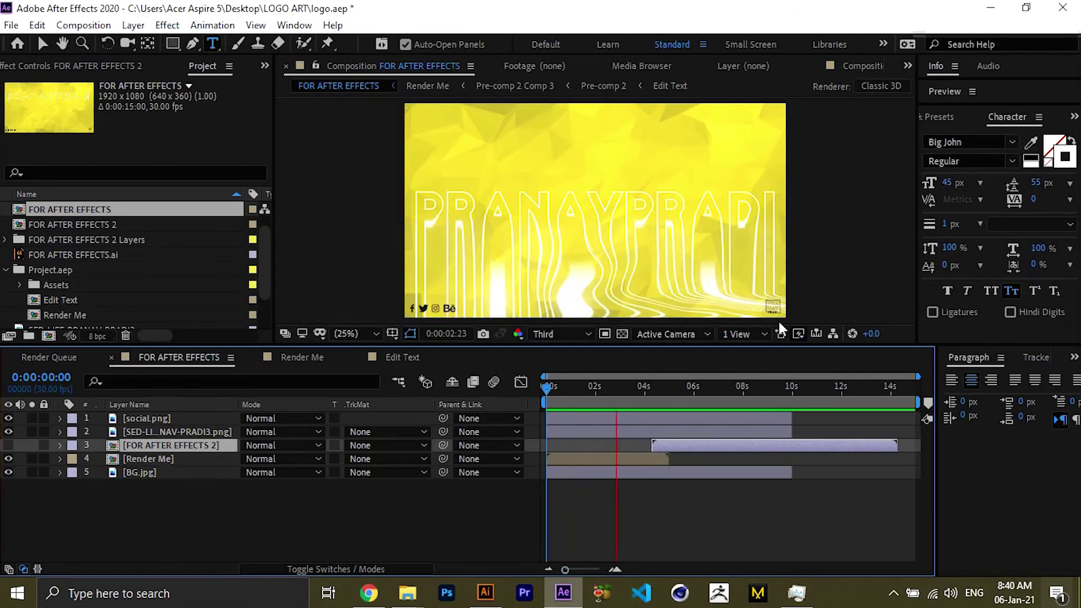
- Try a time-remapped duplicate of Render Me shifted later, then delete it
click(586, 459)
drag(586, 387, 565, 388)
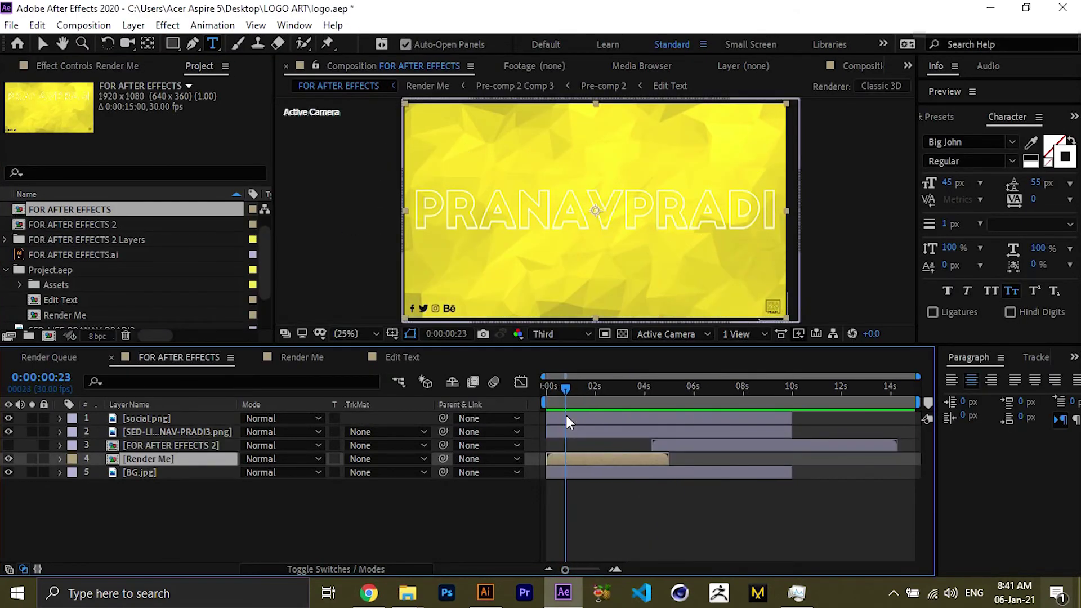
key(ctrl+d)
right_click(566, 459)
click(603, 210)
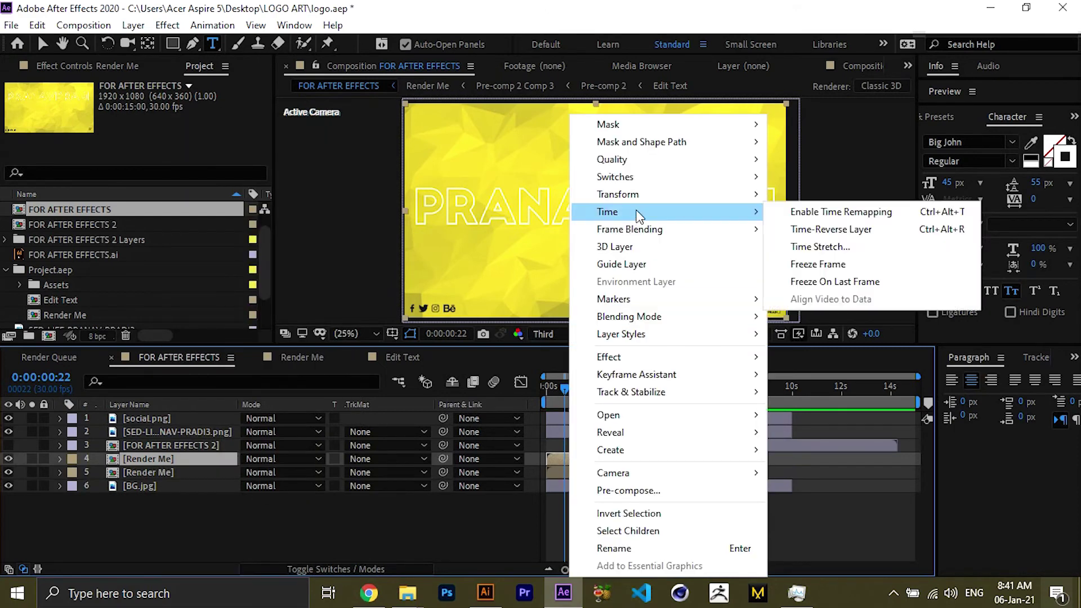
click(892, 210)
mouse_move(566, 403)
mouse_down()
mouse_move(657, 406)
mouse_move(670, 386)
mouse_up()
click(671, 393)
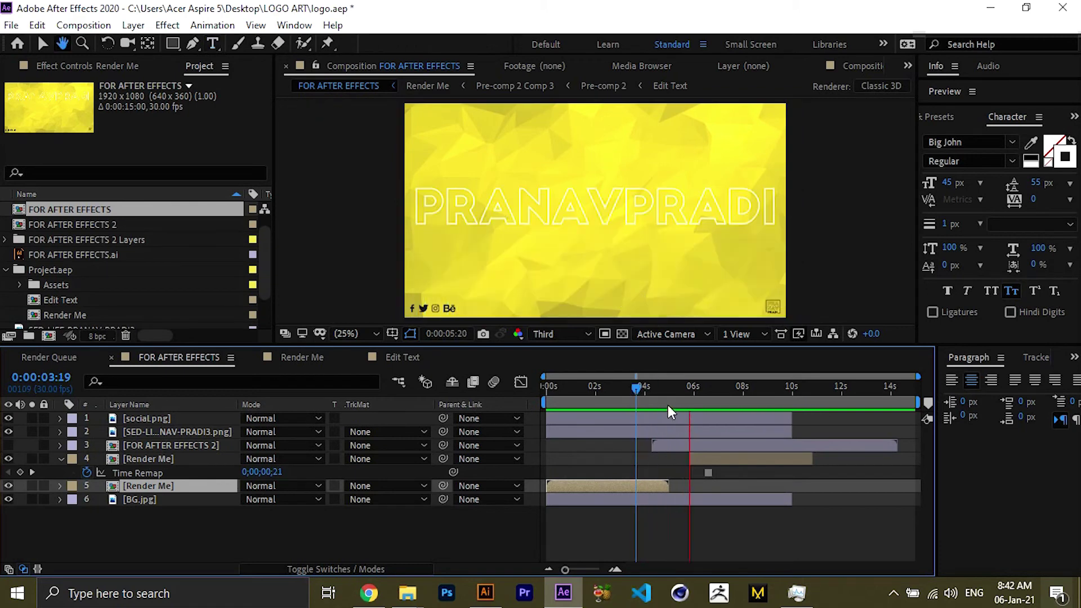
drag(699, 459, 678, 459)
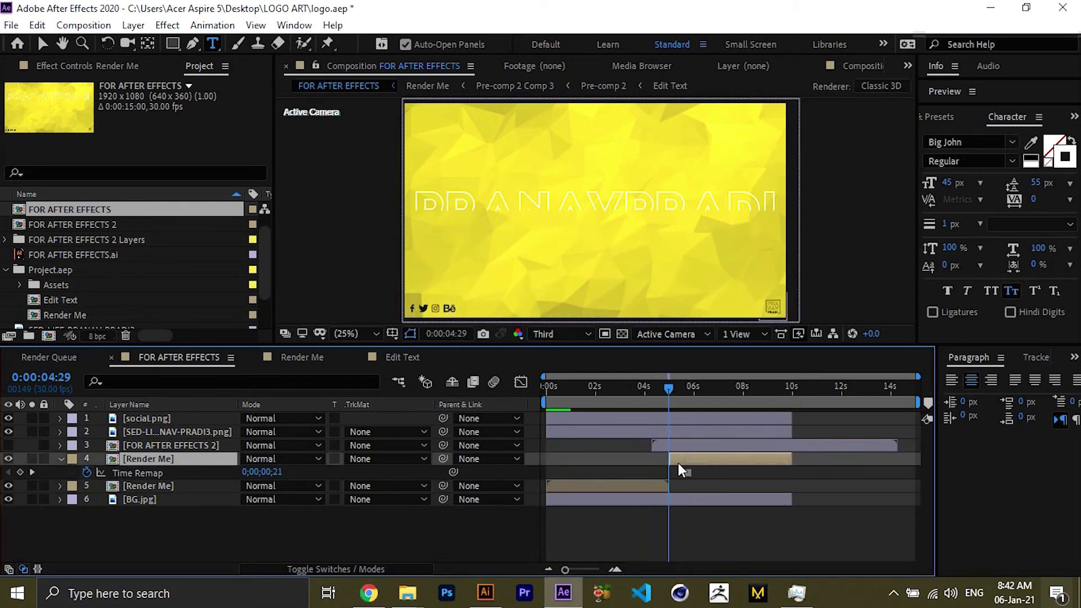
drag(639, 392, 670, 390)
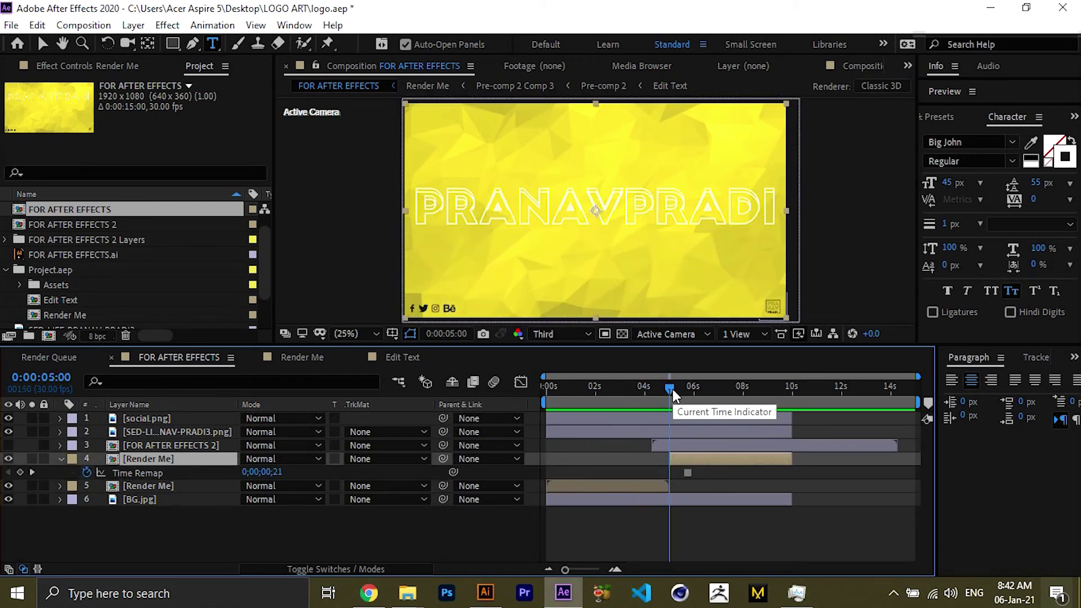
key(Delete)
click(572, 395)
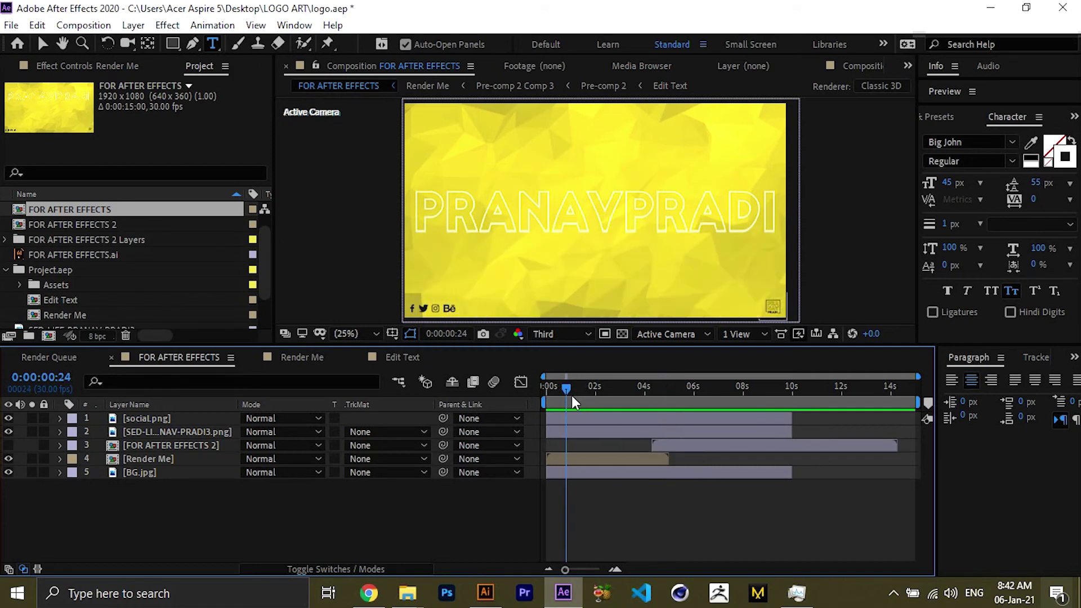
key(Page_Up)
key(Page_Up)
key(Page_Up)
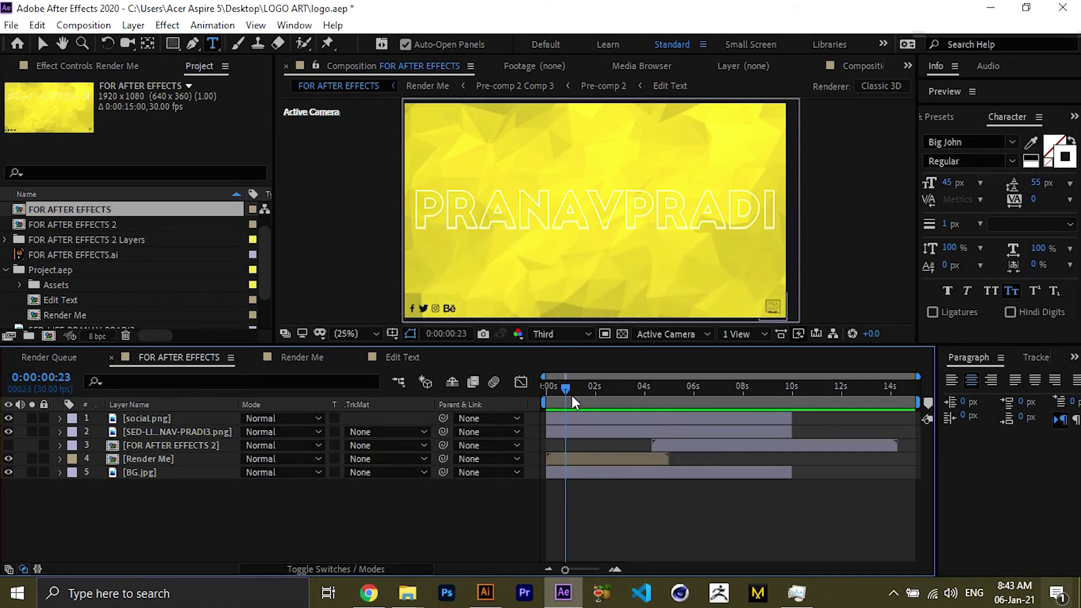
- Freeze the Render Me text at 4:24 and shift the face logo layer later
right_click(565, 459)
click(827, 264)
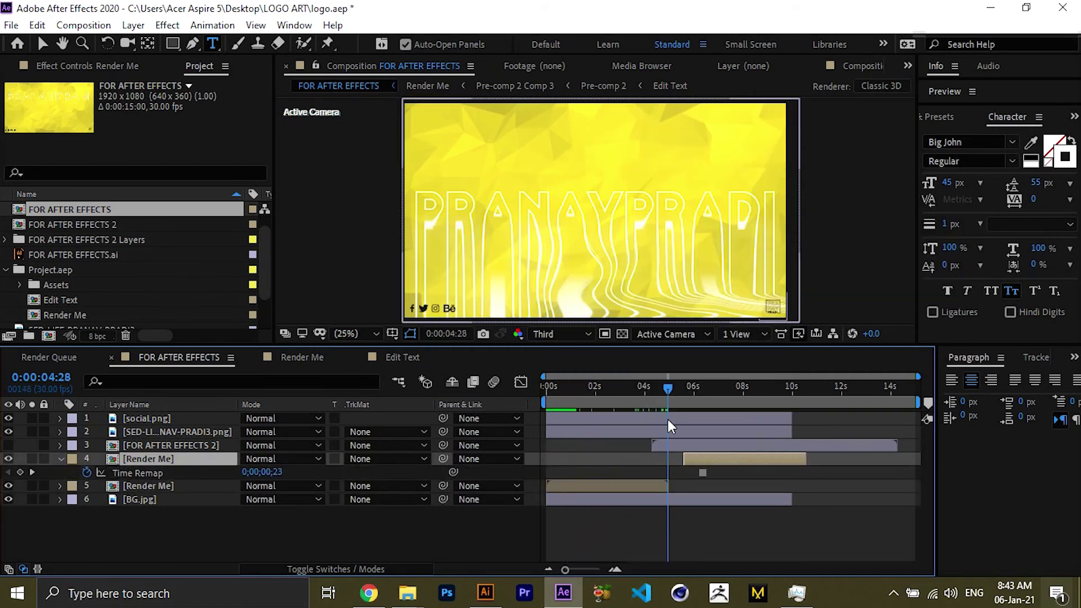
key(space)
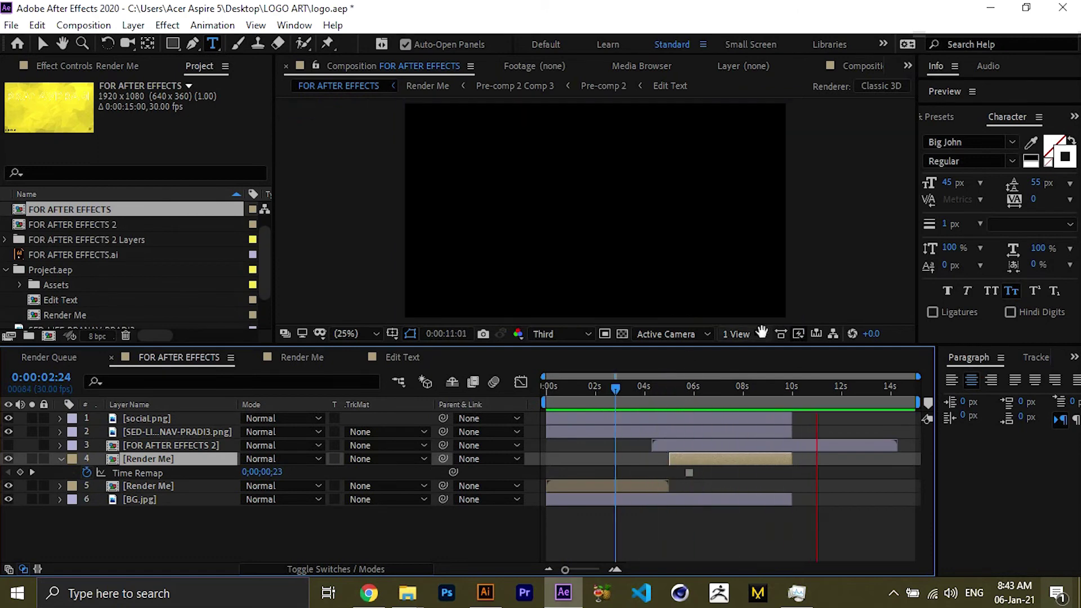
click(660, 398)
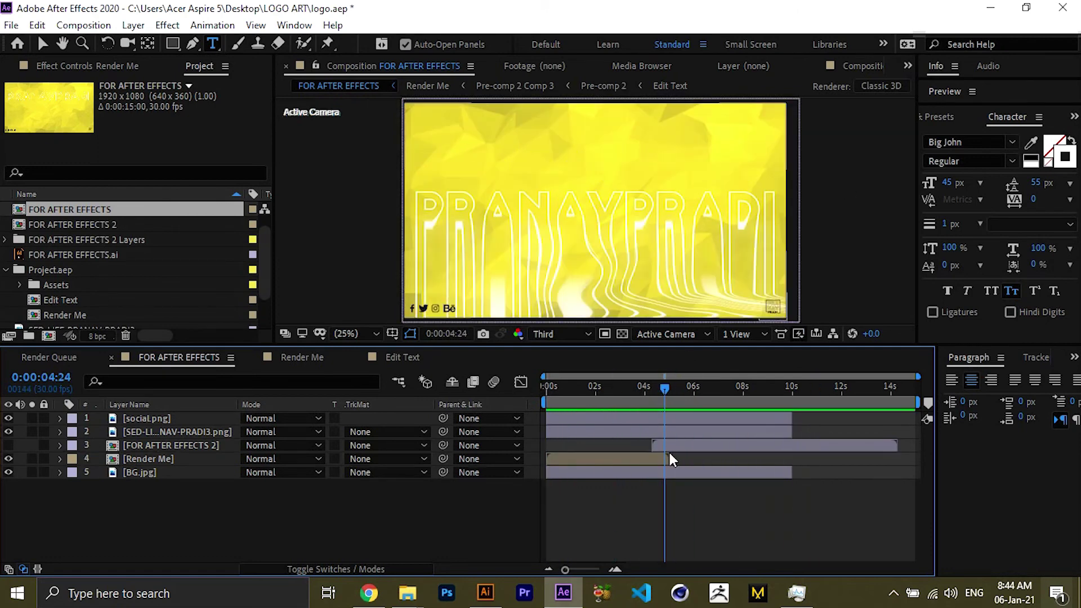
right_click(648, 462)
click(649, 461)
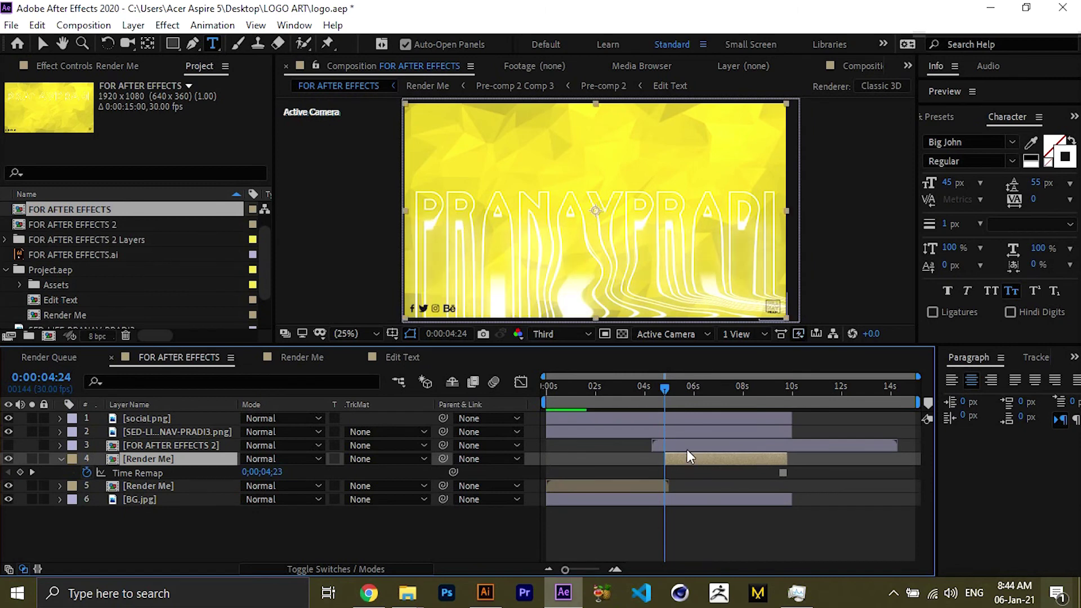
drag(665, 445, 684, 445)
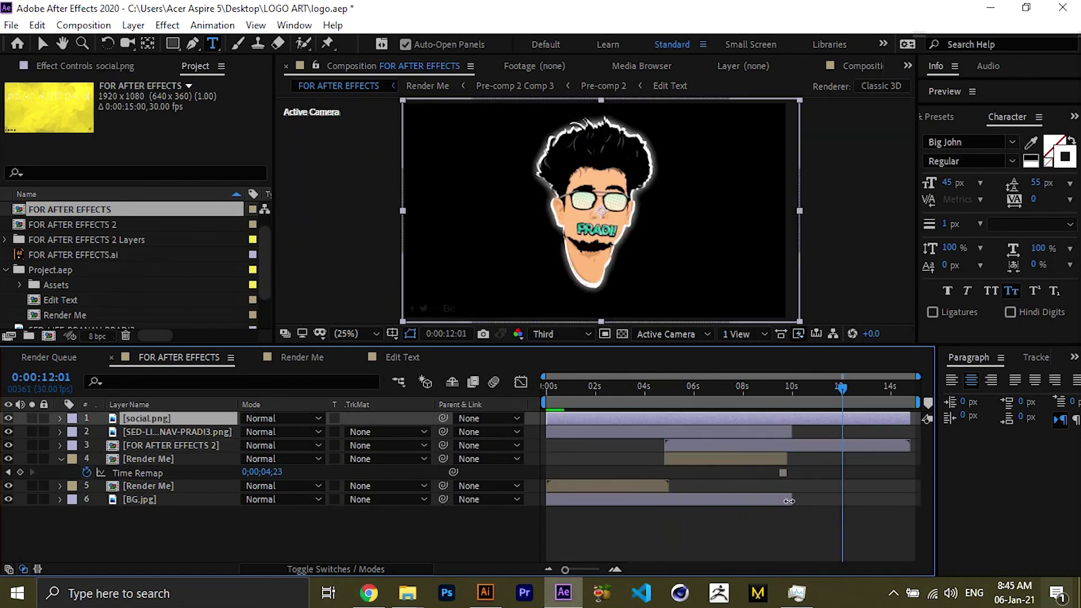
- Extend the watermark layer to the 15-second comp end and preview from the start
drag(792, 432, 915, 432)
click(654, 385)
key(space)
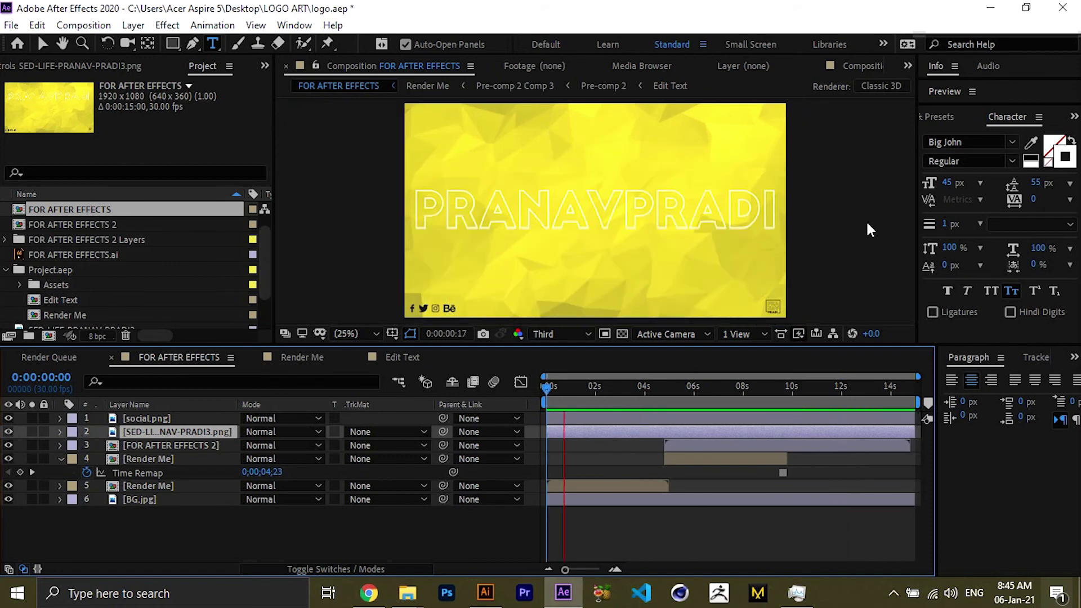
- Remove the extended Render Me layer and start the face logo about 0.8 seconds earlier
mouse_move(849, 388)
mouse_down()
mouse_move(789, 406)
mouse_move(656, 413)
mouse_up()
key(space)
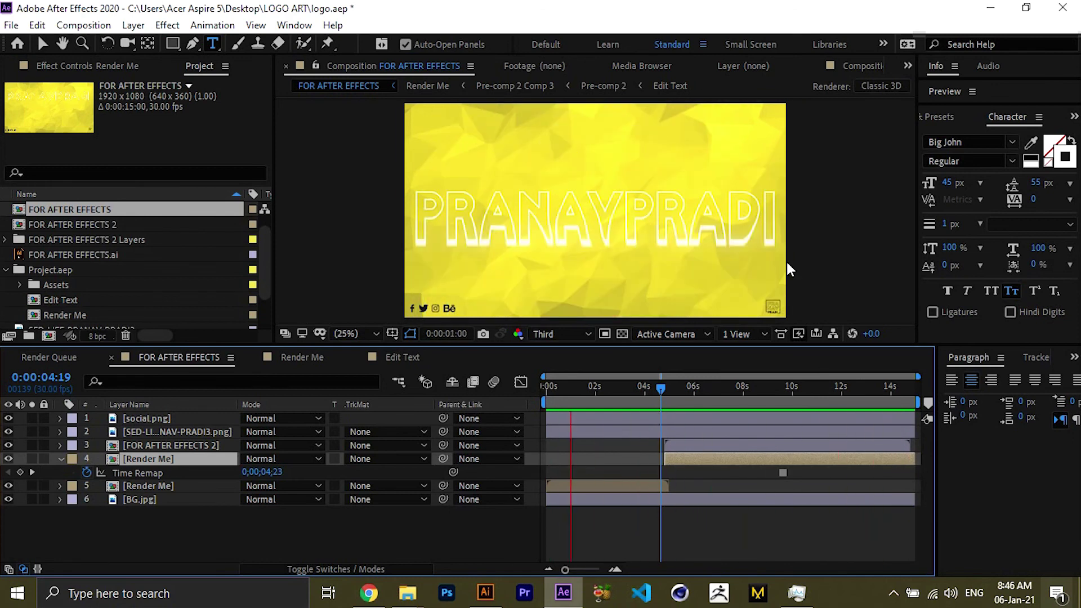
key(Delete)
click(599, 383)
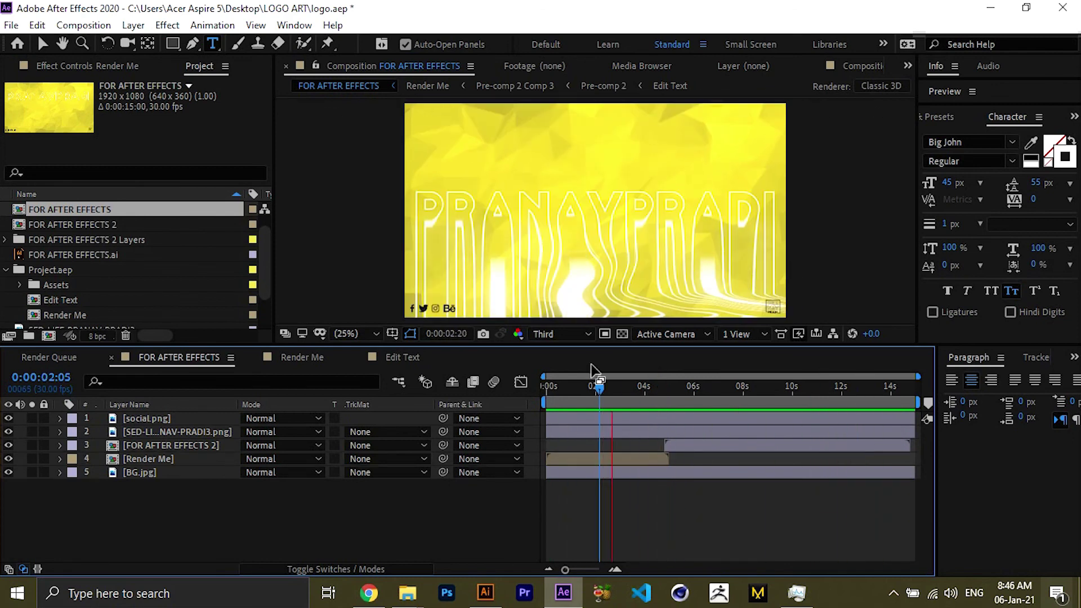
drag(732, 444, 712, 445)
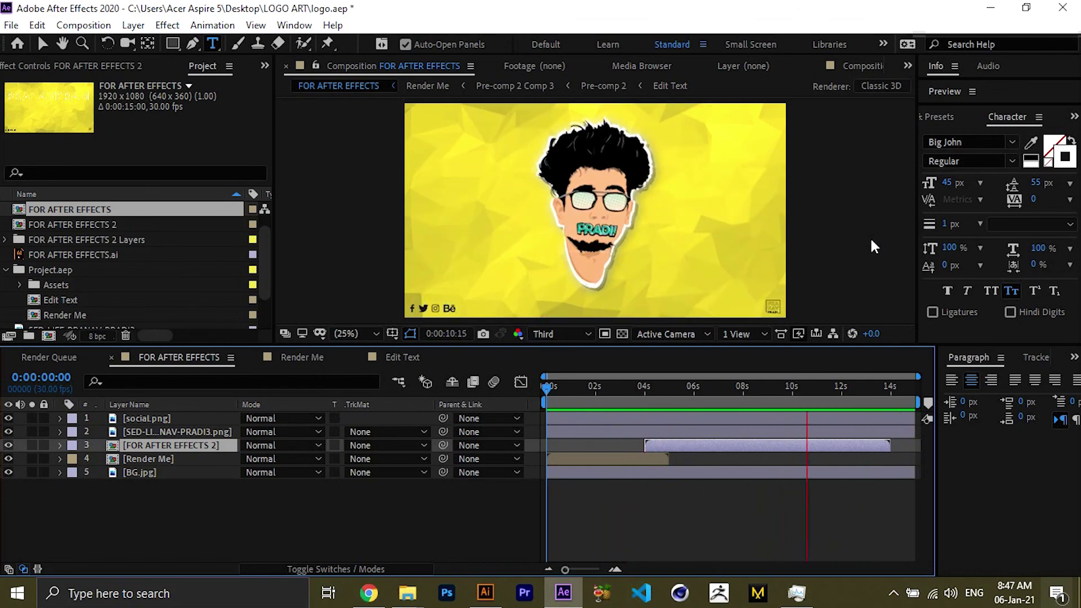
click(670, 86)
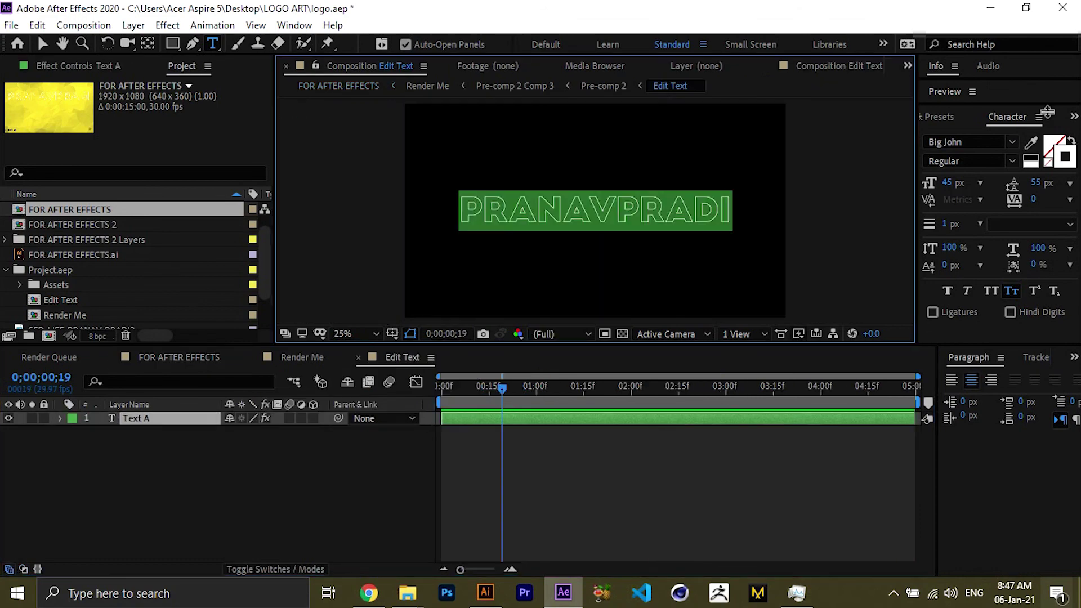